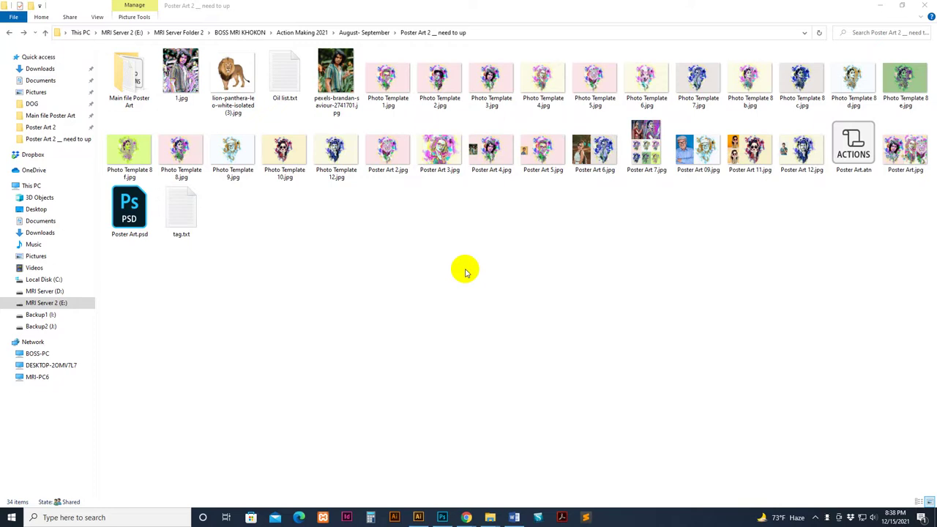
Open Photo Template 1.jpg in the photo viewer and scroll through it.
left_click(466, 273)
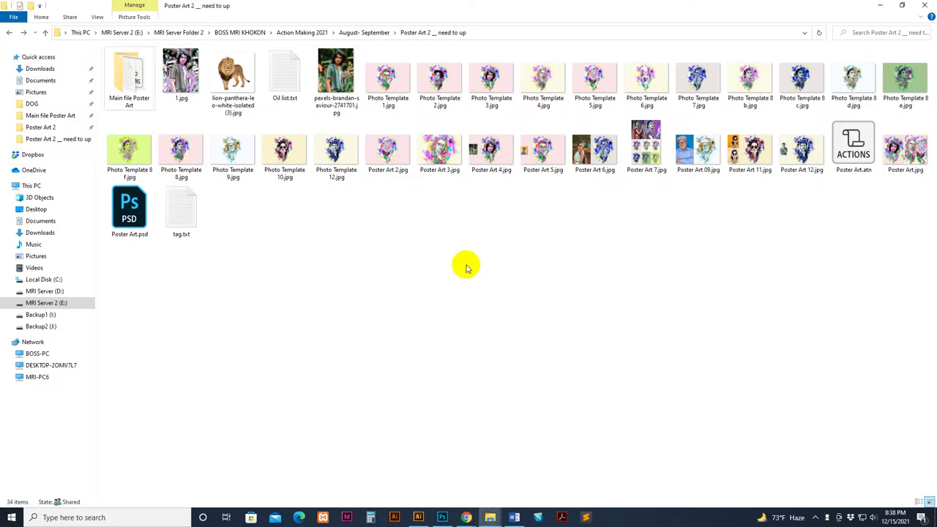
double_click(399, 79)
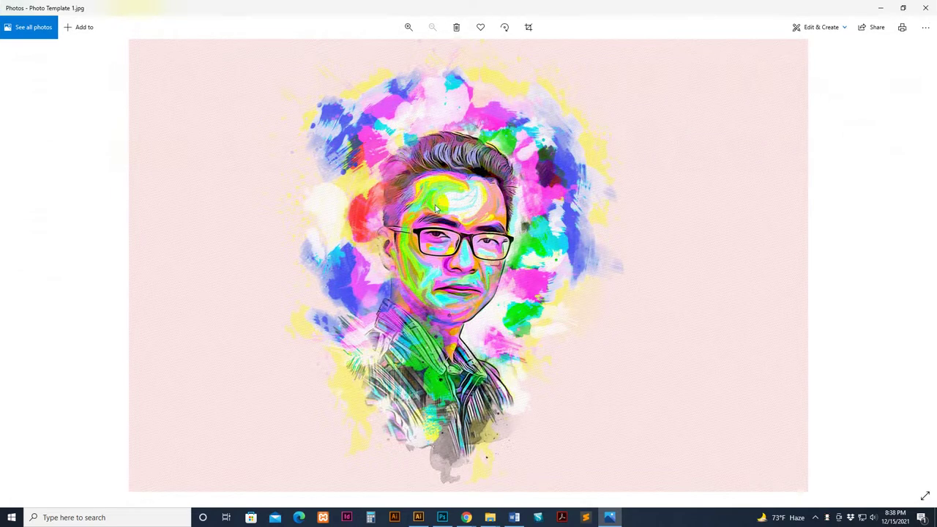
scroll(545, 292, "down", 1)
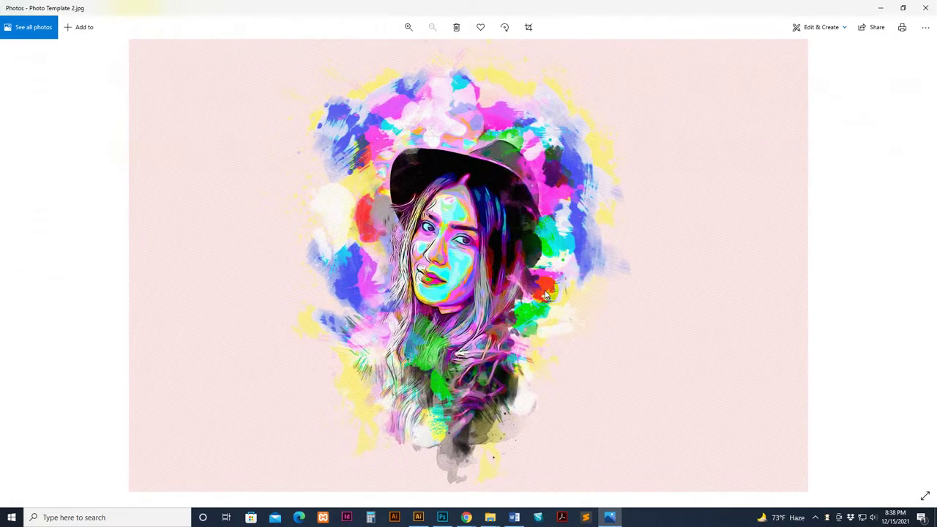
scroll(546, 293, "down", 1)
scroll(545, 293, "down", 1)
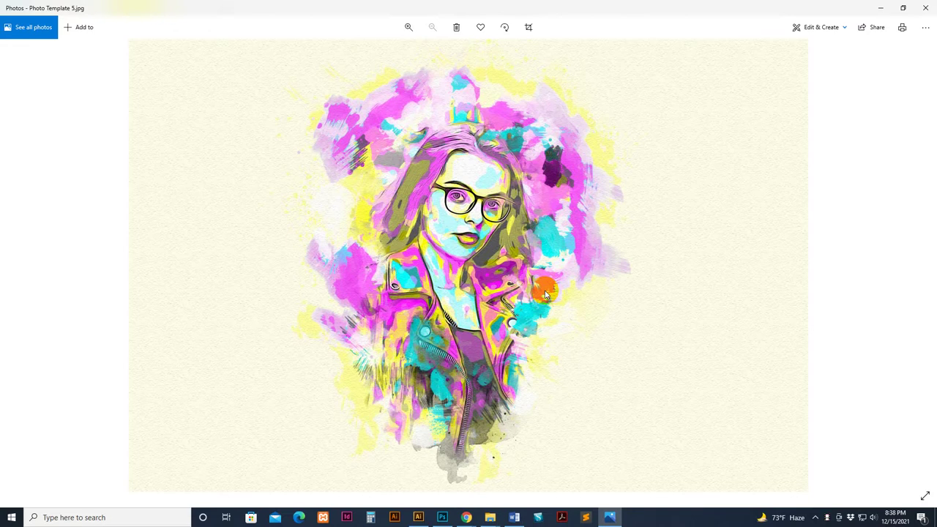
scroll(545, 293, "down", 1)
scroll(545, 293, "down", 1)
scroll(546, 293, "down", 1)
scroll(545, 293, "down", 1)
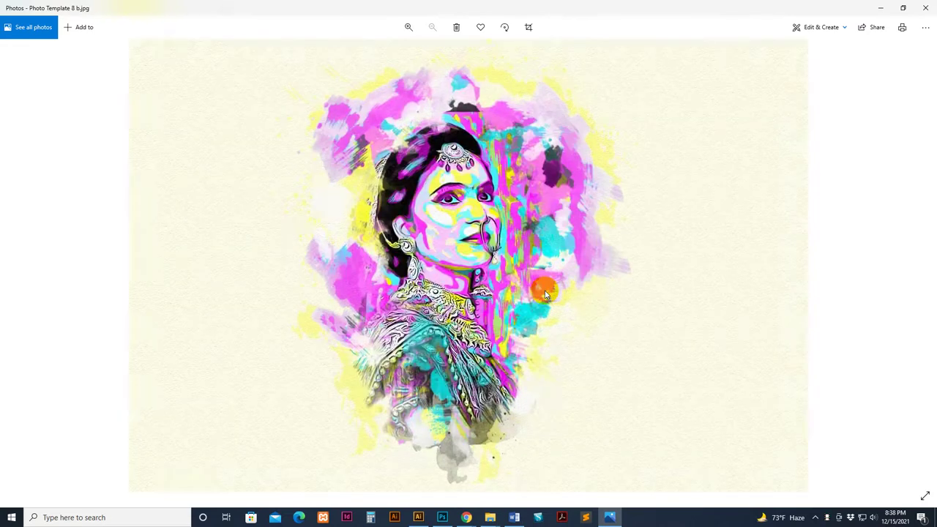
scroll(545, 293, "down", 1)
scroll(546, 293, "down", 2)
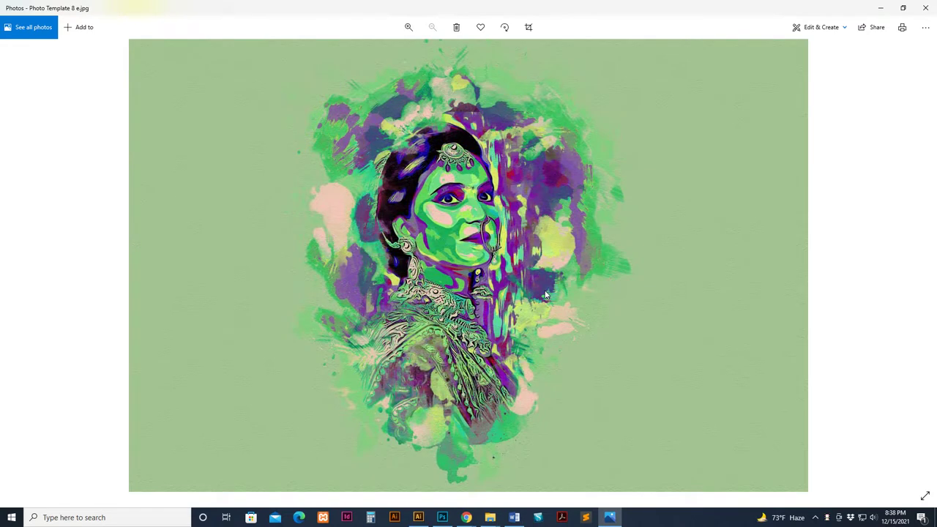
scroll(546, 292, "down", 1)
scroll(546, 294, "down", 1)
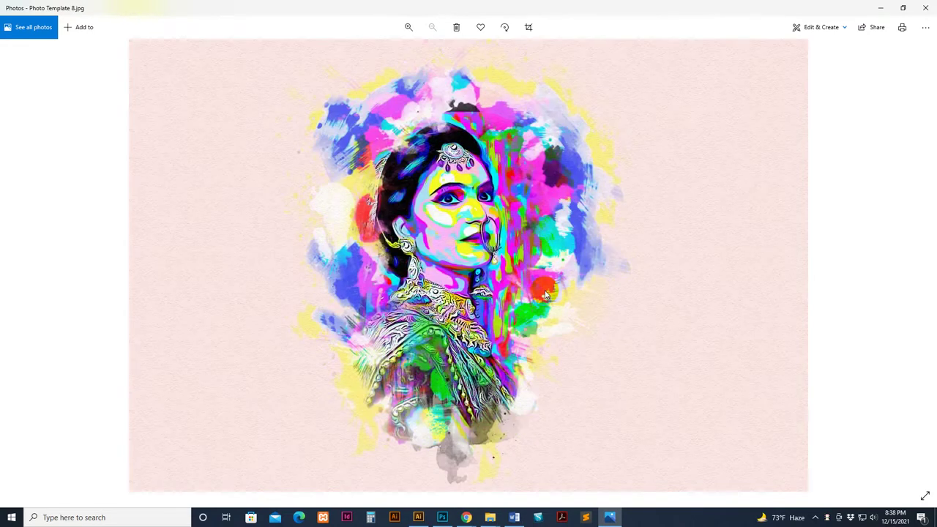
scroll(545, 293, "down", 1)
scroll(545, 294, "down", 1)
scroll(545, 293, "down", 1)
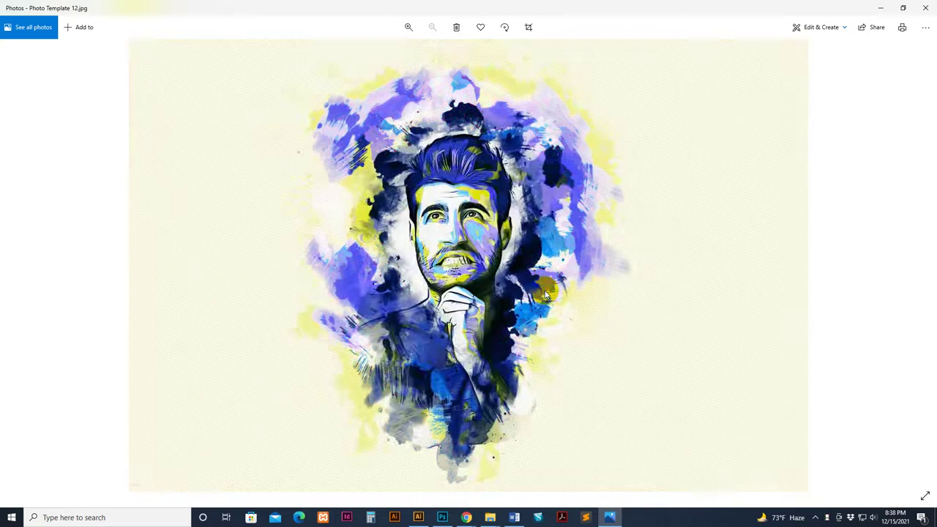
scroll(545, 293, "down", 1)
scroll(545, 293, "down", 1)
scroll(545, 292, "down", 1)
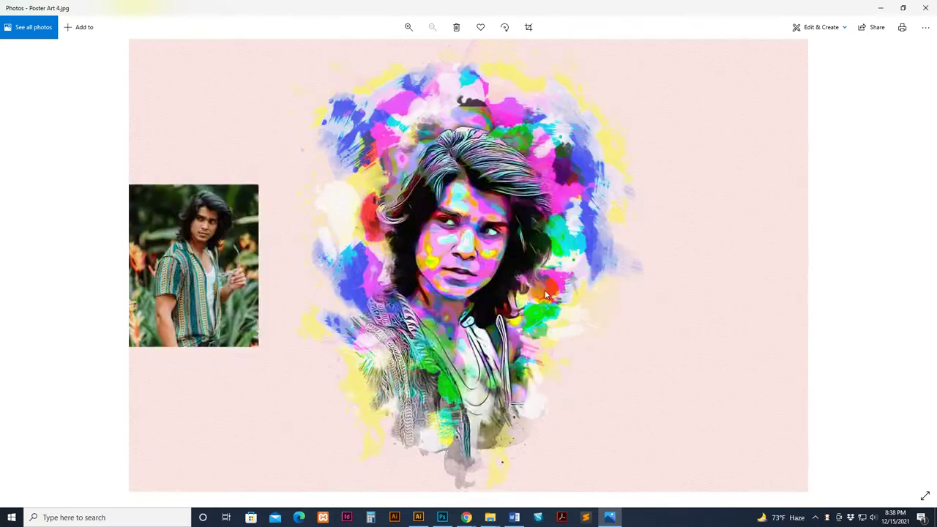
scroll(545, 293, "down", 1)
scroll(545, 294, "down", 2)
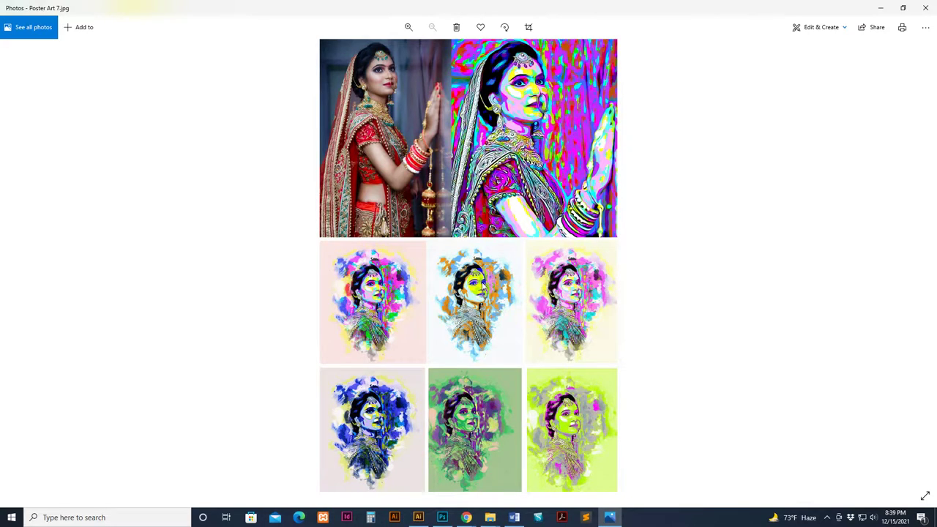
Step through the remaining sample posters to the last one, then close the viewer.
key("Right")
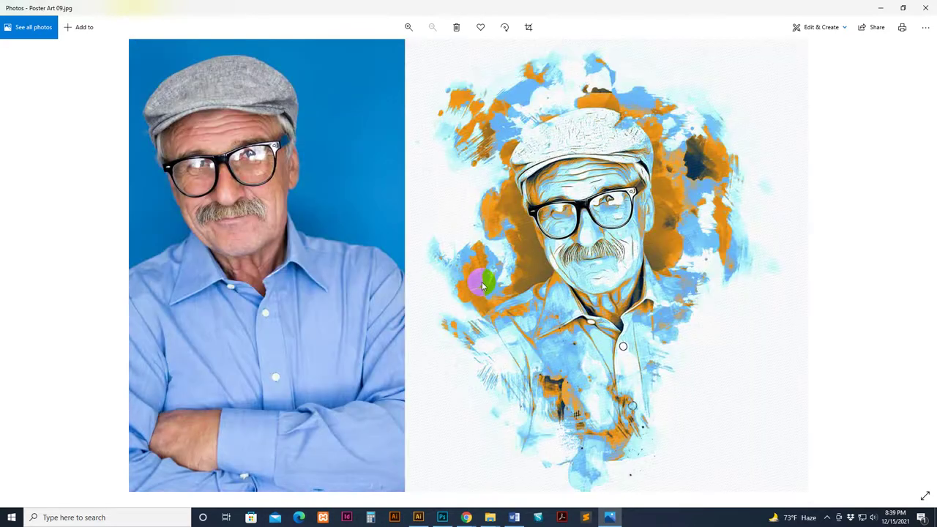
key("Right")
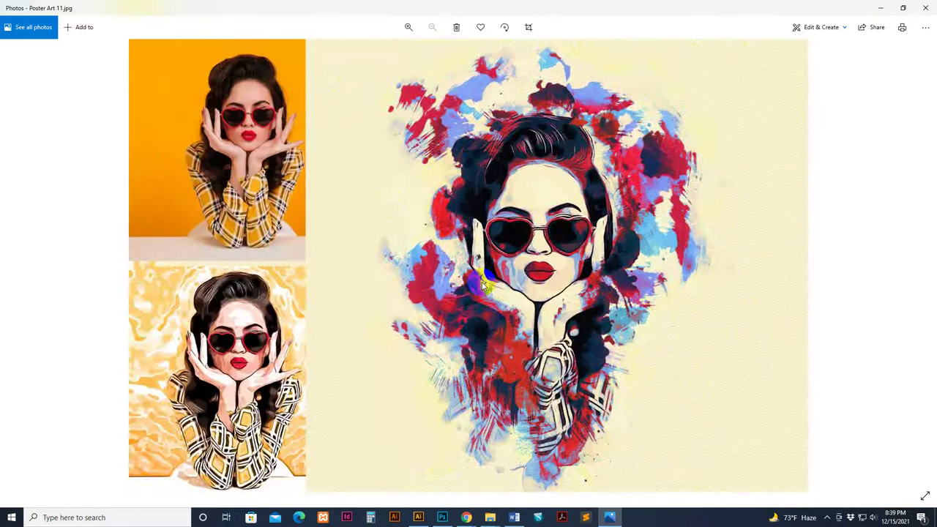
key("Right")
key("Right")
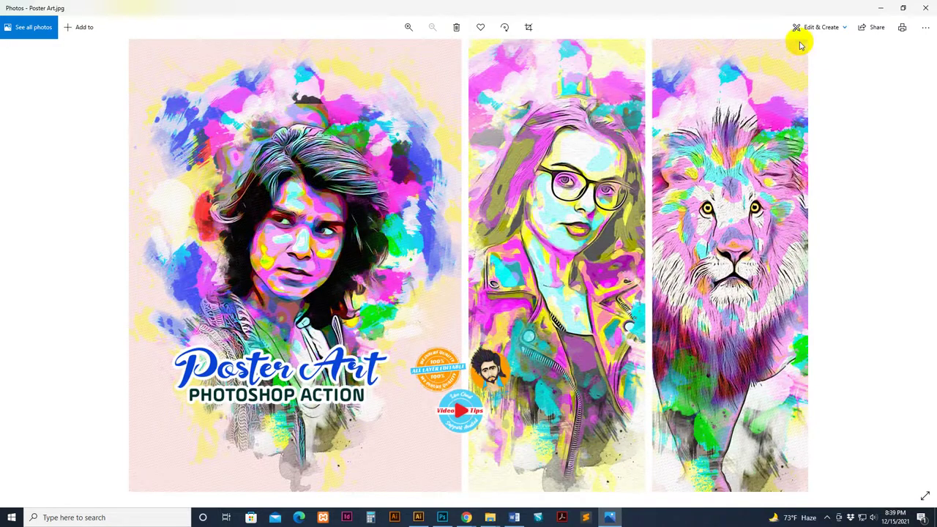
left_click(923, 9)
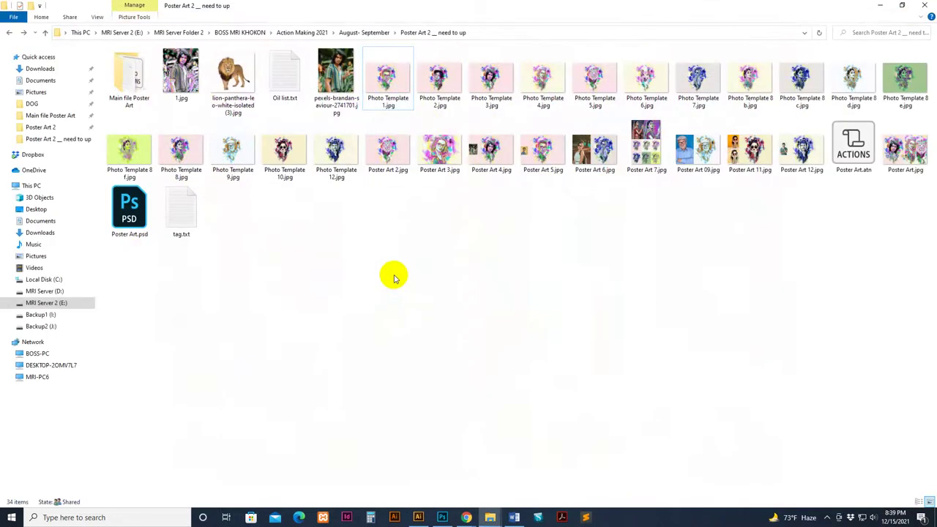
Open the Main file Poster Art folder and widen the Name column to show full file names.
double_click(126, 82)
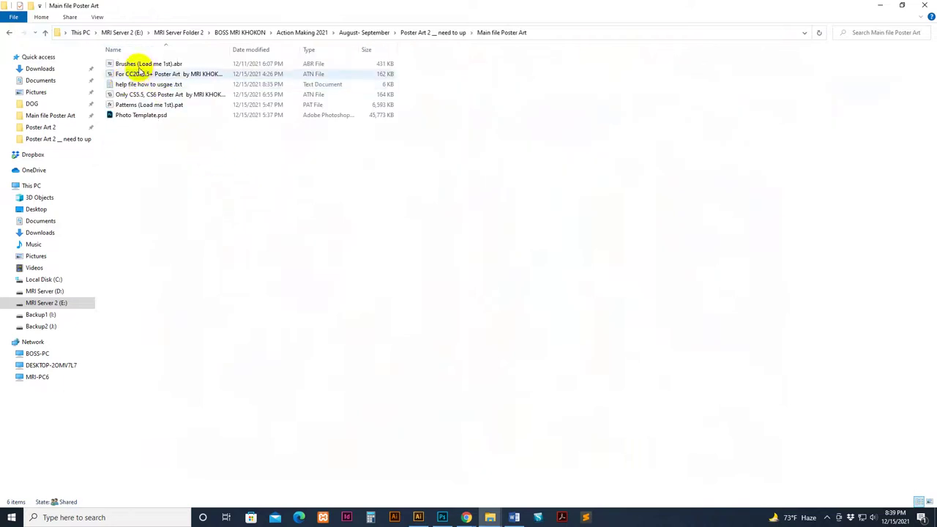
left_click(141, 64)
left_click(139, 76)
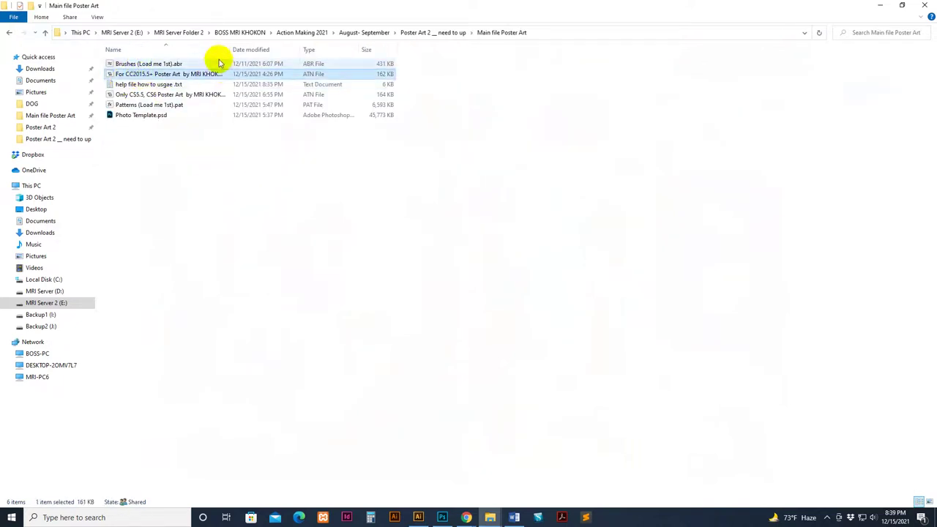
left_click_drag(228, 49, 308, 62)
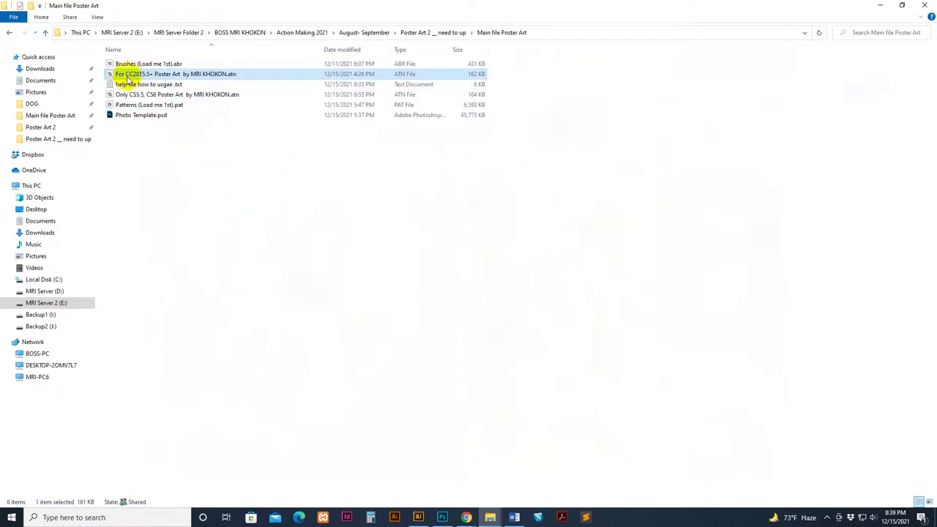
mouse_move(129, 96)
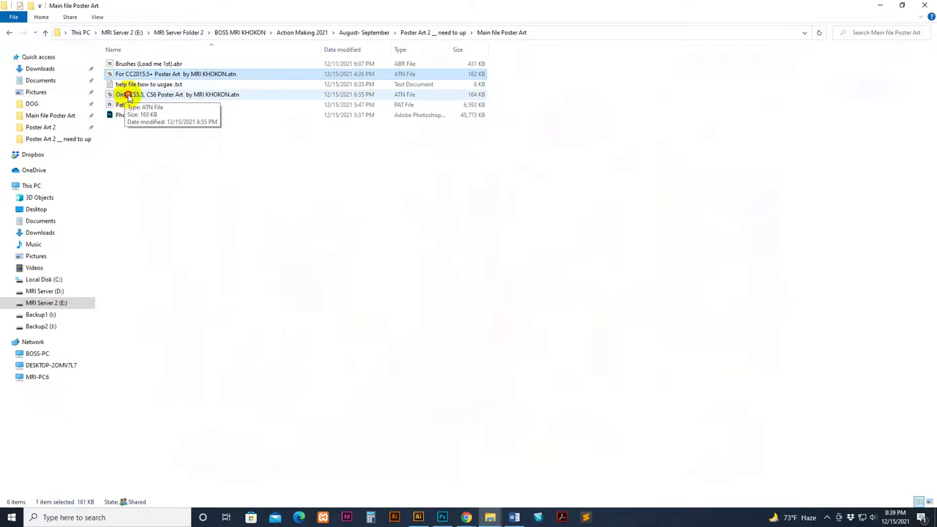
Inspect each file: both action files, the patterns, brushes and Photo Template.psd.
left_click(128, 98)
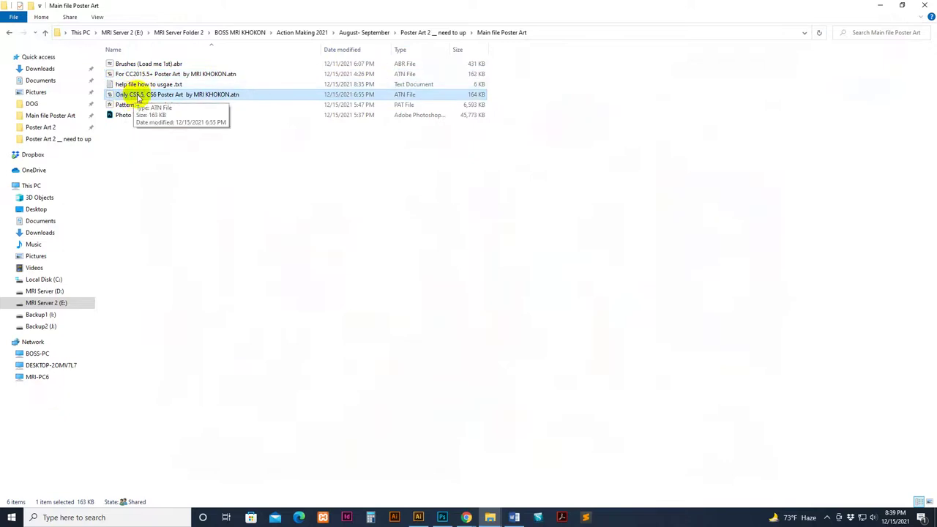
left_click(143, 75)
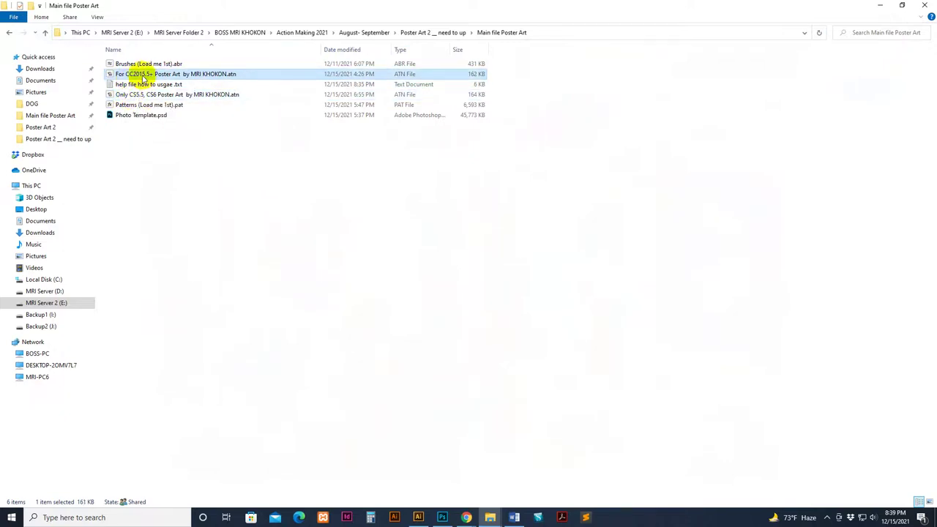
mouse_move(147, 74)
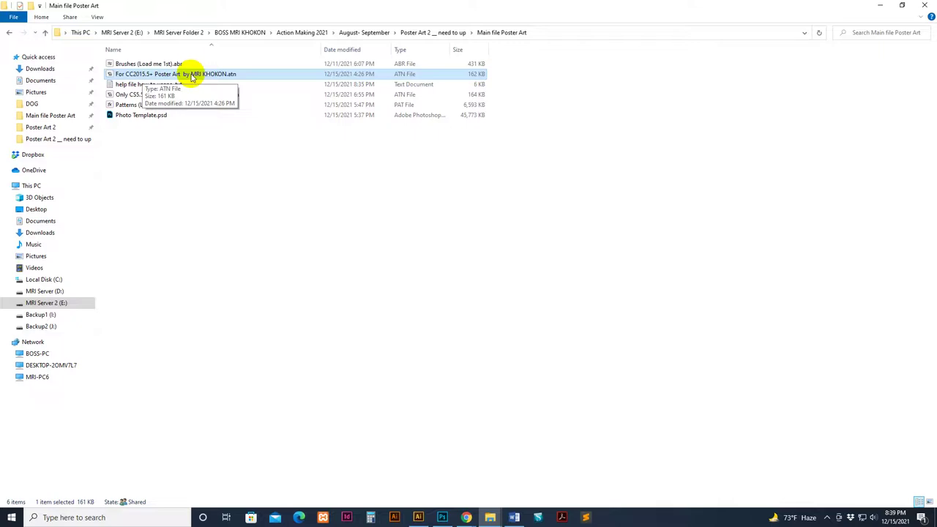
left_click(153, 178)
left_click(136, 95)
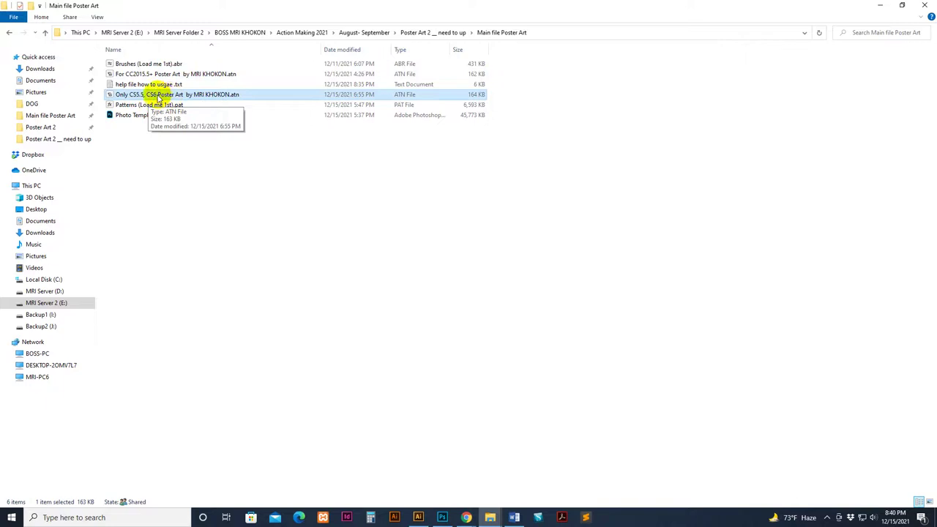
left_click(136, 106)
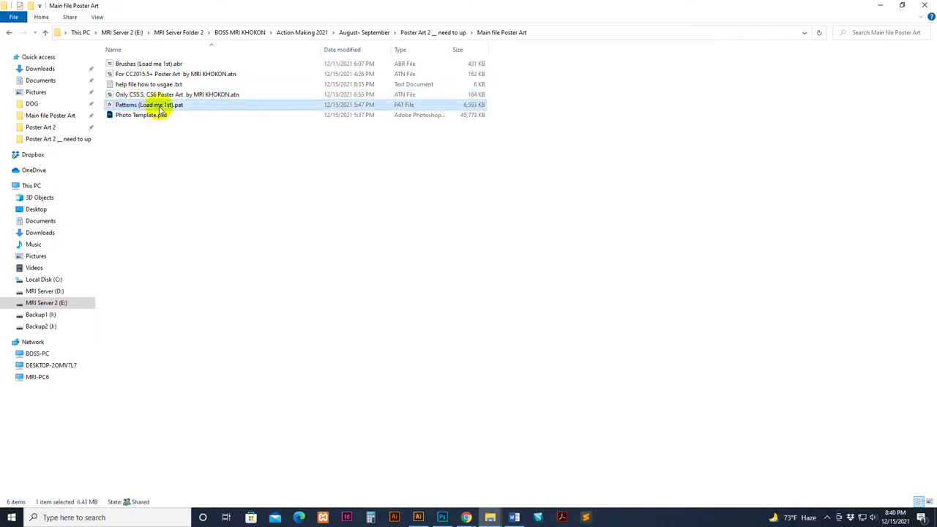
left_click(126, 65)
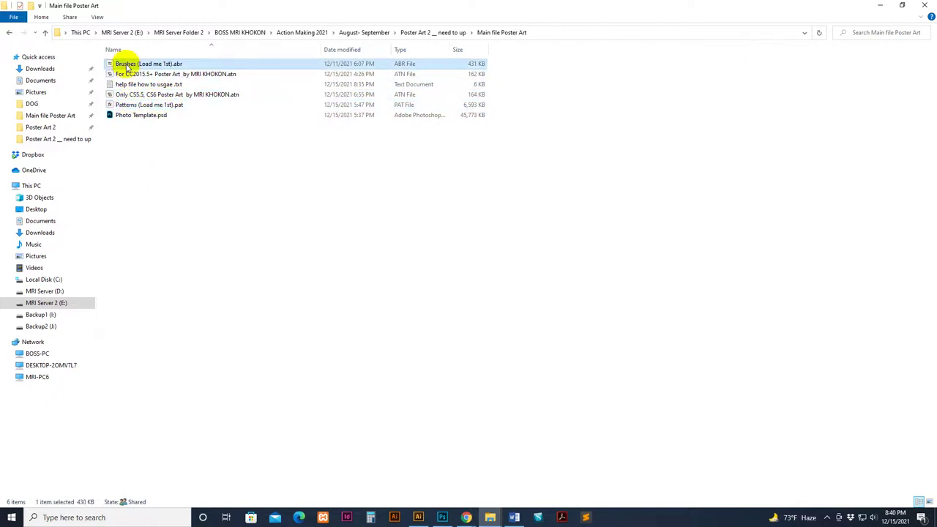
left_click(135, 118)
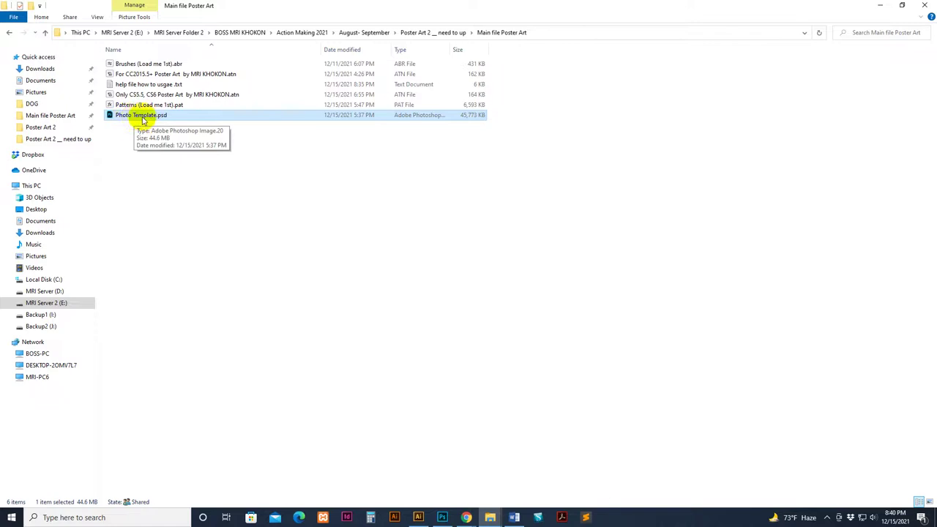
Open the usage help text file in Notepad, read through it, and close it.
left_click(157, 75)
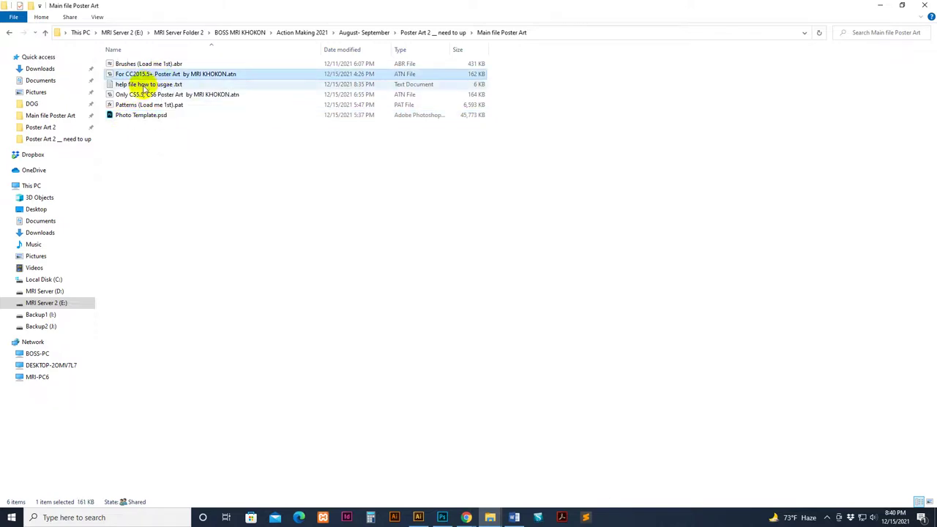
double_click(147, 84)
scroll(576, 287, "down", 5)
scroll(563, 279, "down", 10)
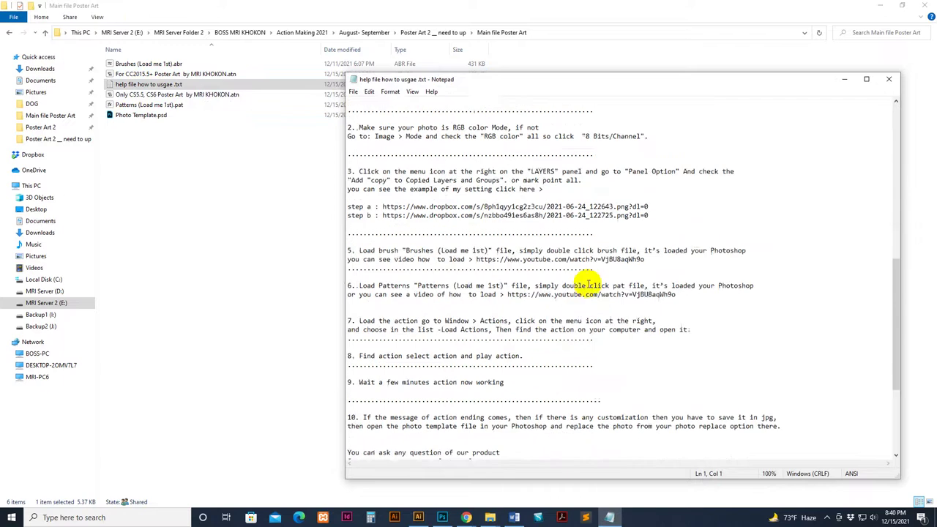
scroll(556, 271, "down", 6)
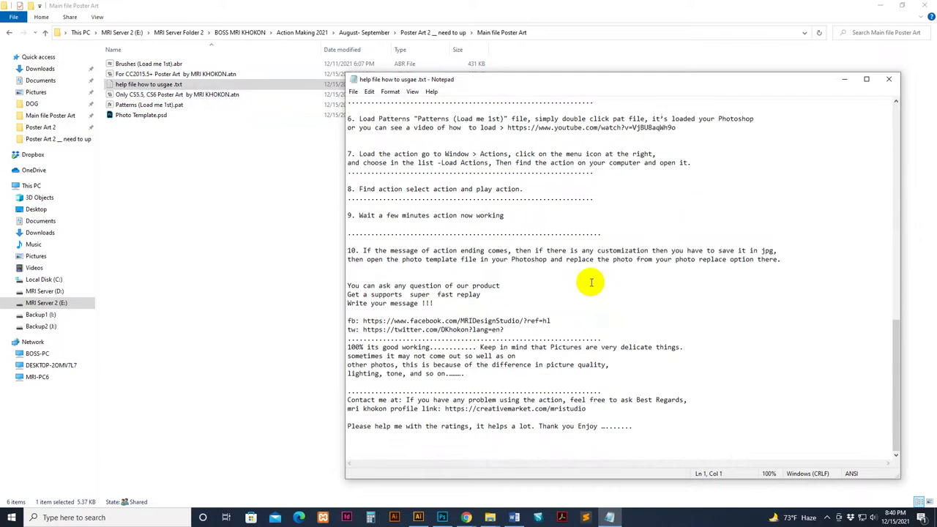
left_click(889, 79)
Check the action and brush files, clear the selection, and switch to Photoshop.
left_click(150, 76)
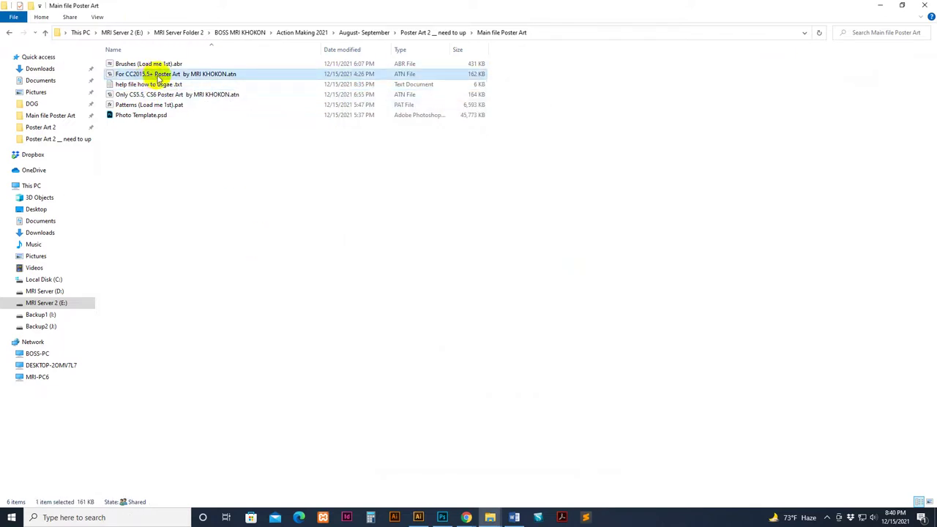
left_click(150, 64)
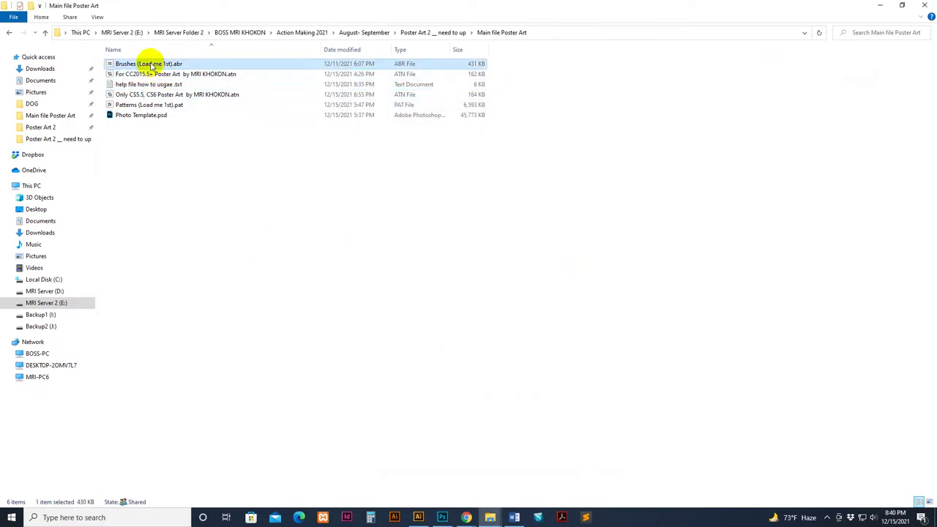
left_click(135, 105)
left_click(456, 381)
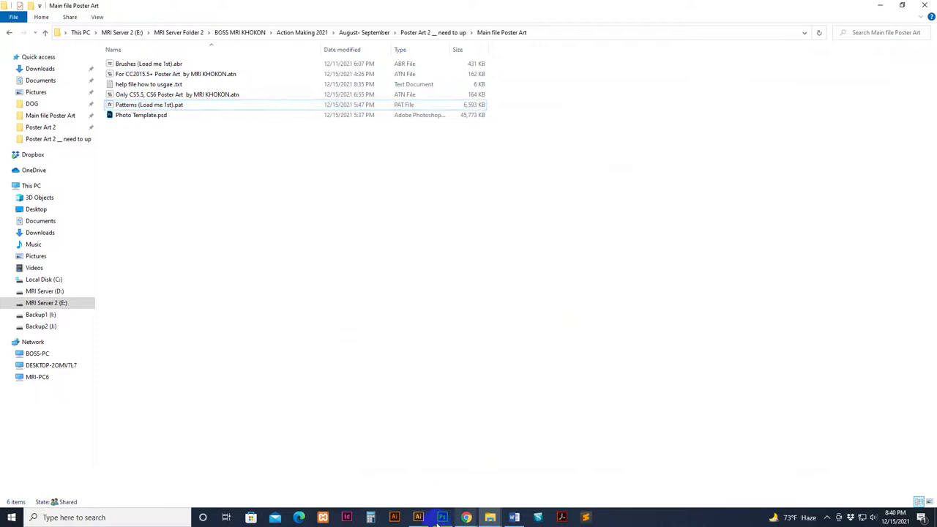
left_click(441, 517)
Load Brushes (Load me 1st).abr from the Main file Poster Art folder in the Preset Manager.
left_click(43, 7)
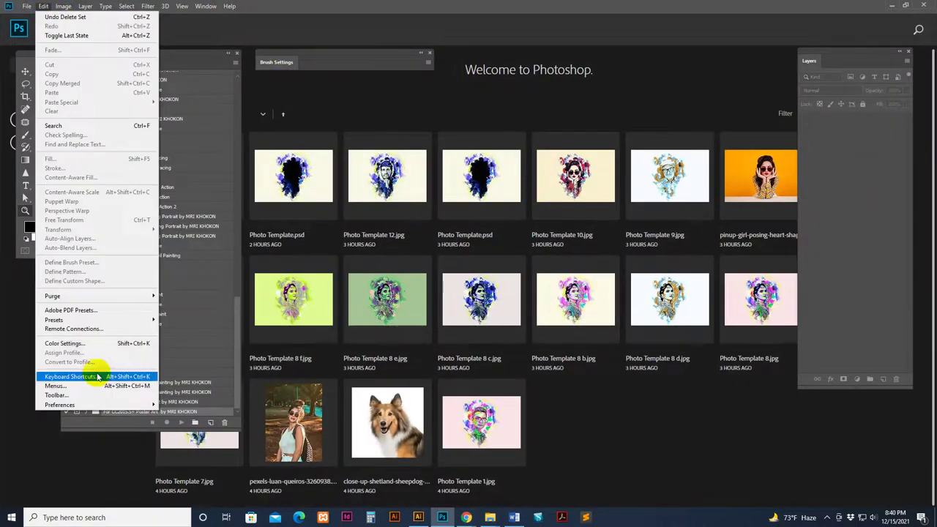
mouse_move(54, 320)
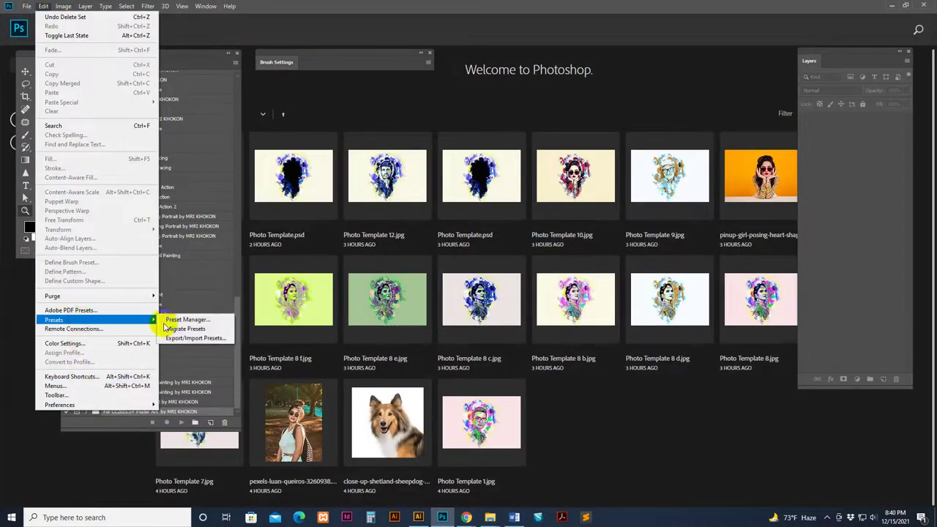
left_click(185, 320)
left_click(262, 31)
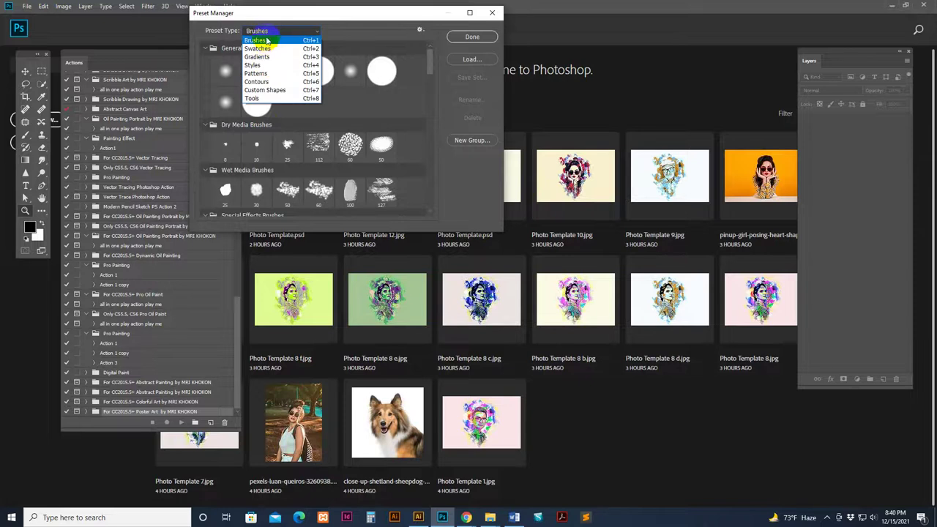
left_click(265, 42)
left_click(480, 65)
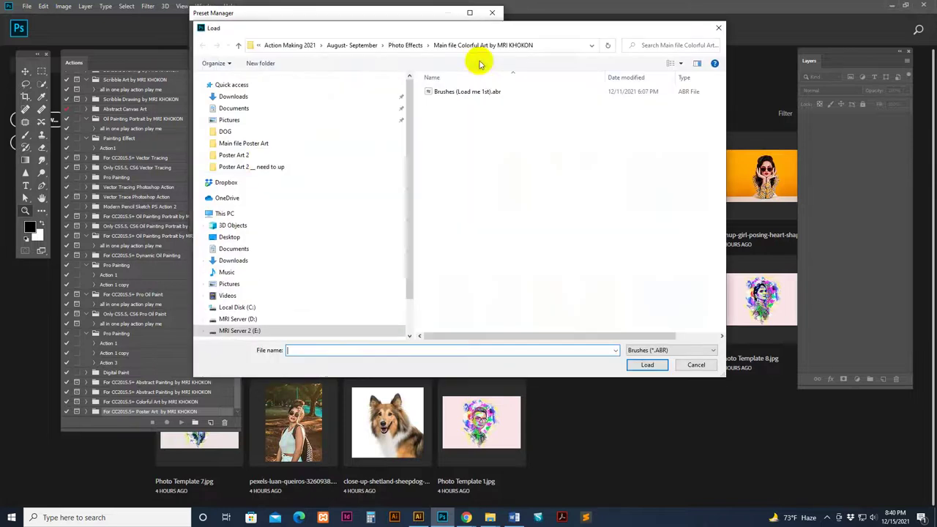
left_click(227, 144)
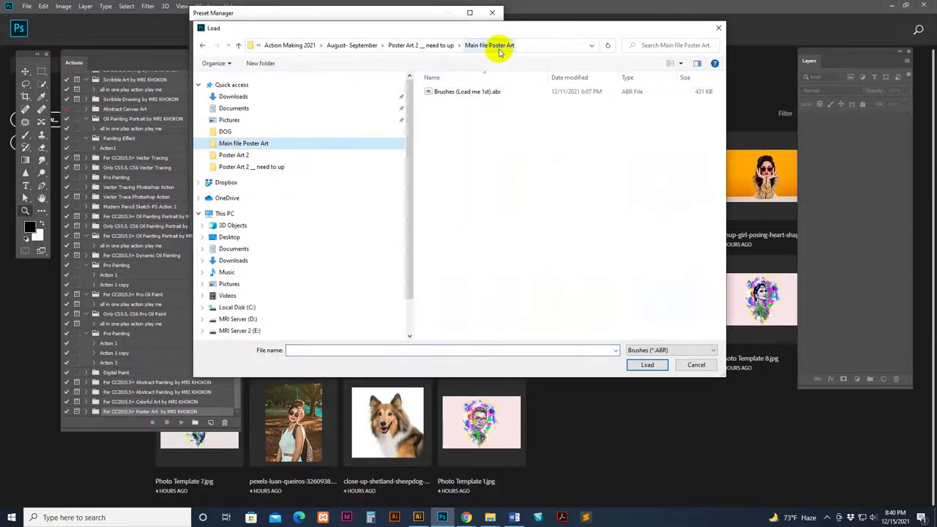
left_click(456, 92)
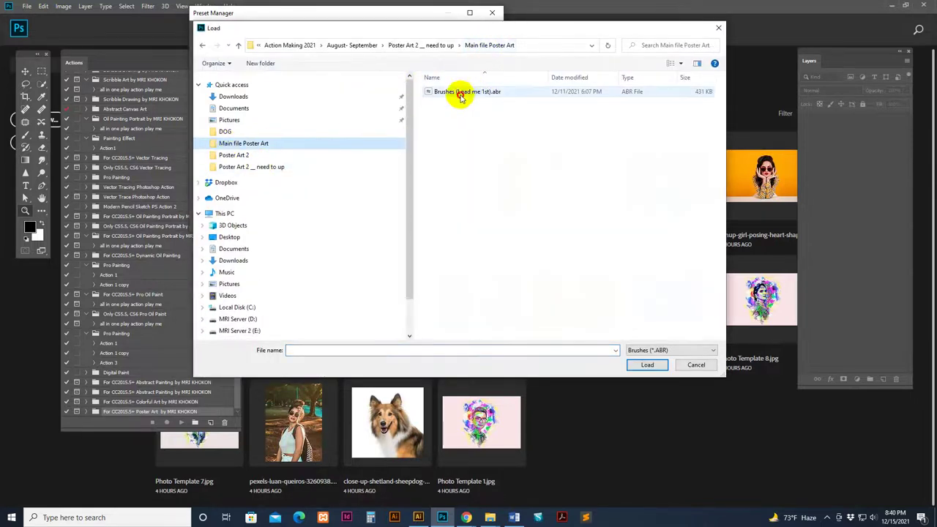
left_click(648, 364)
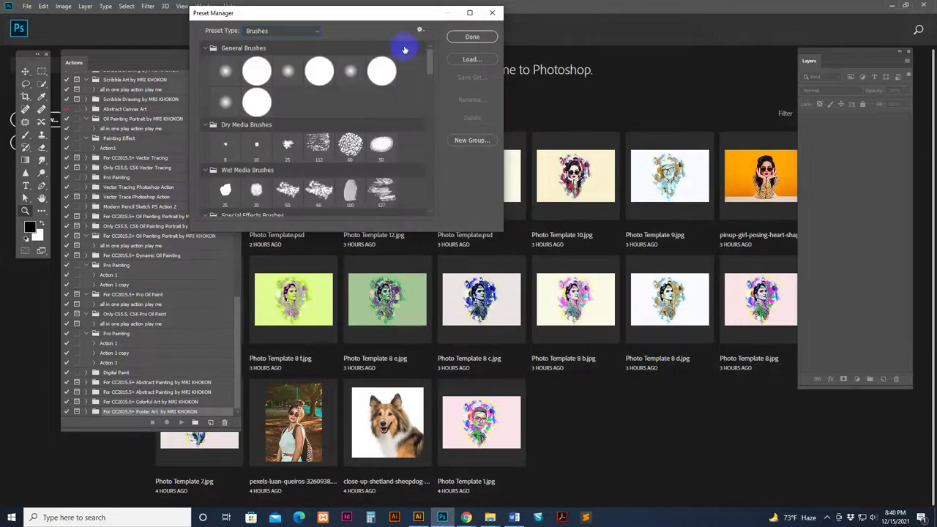
Load Patterns (Load me 1st).pat as patterns and close the Preset Manager.
left_click(268, 31)
left_click(257, 67)
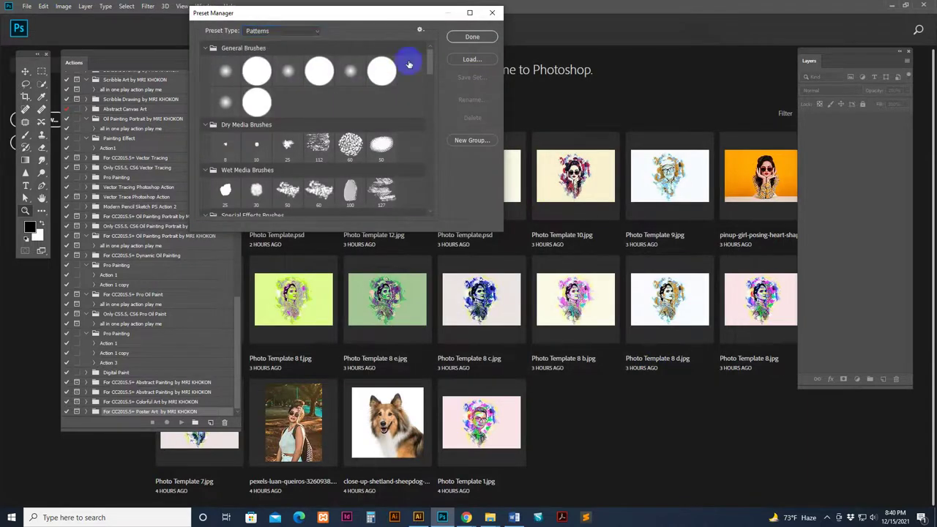
left_click(472, 59)
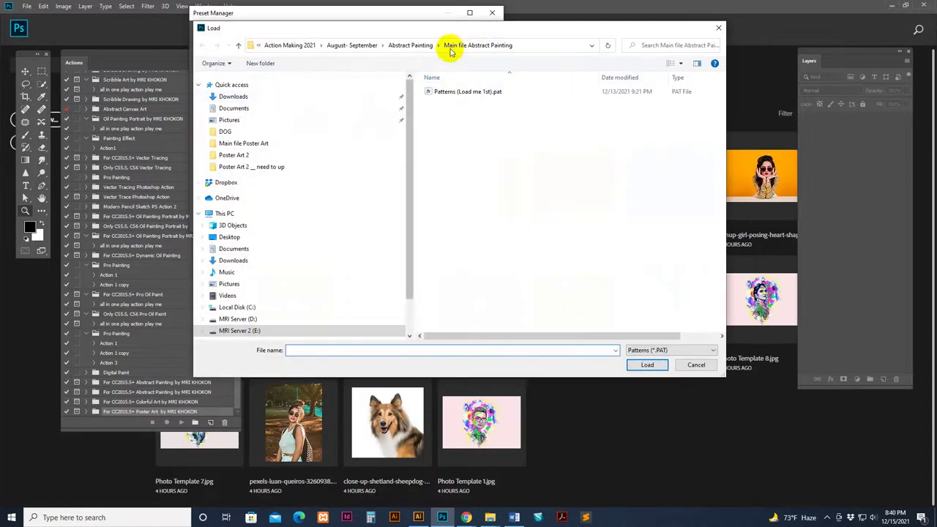
left_click(245, 143)
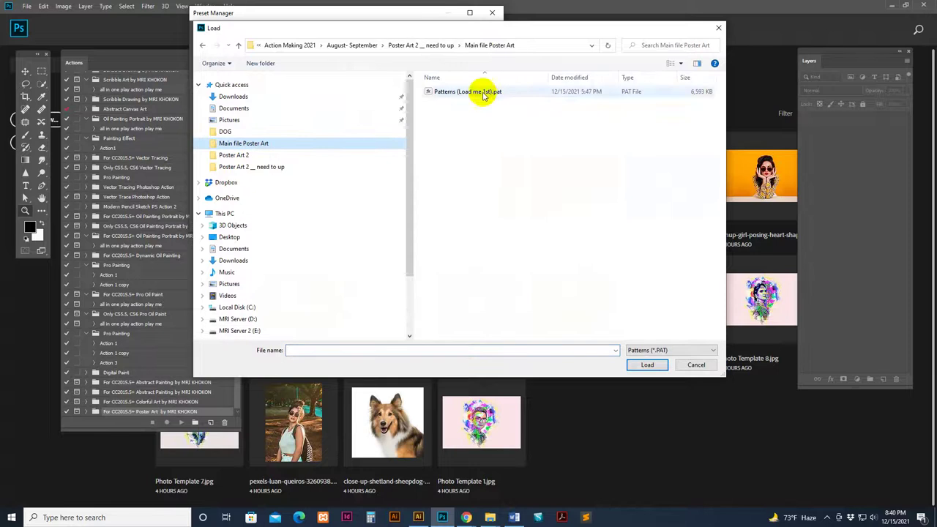
left_click(486, 91)
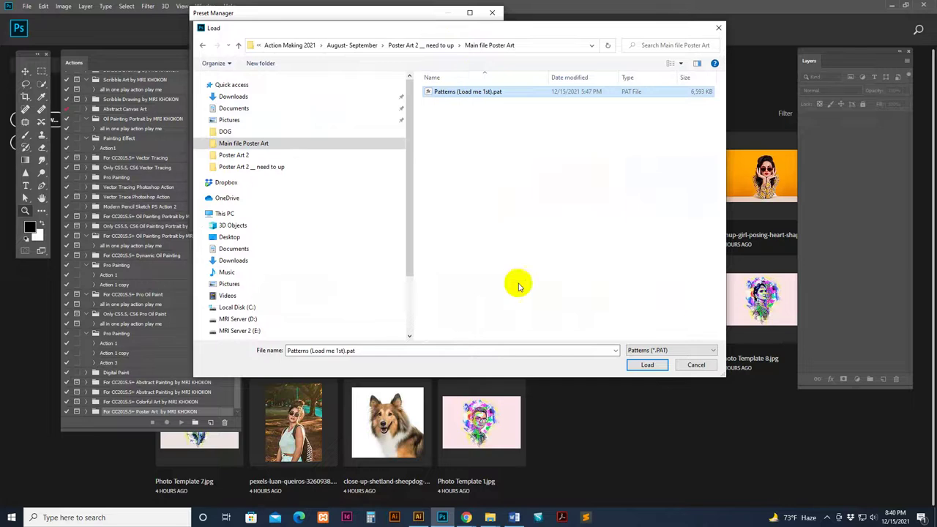
left_click(650, 366)
left_click(472, 37)
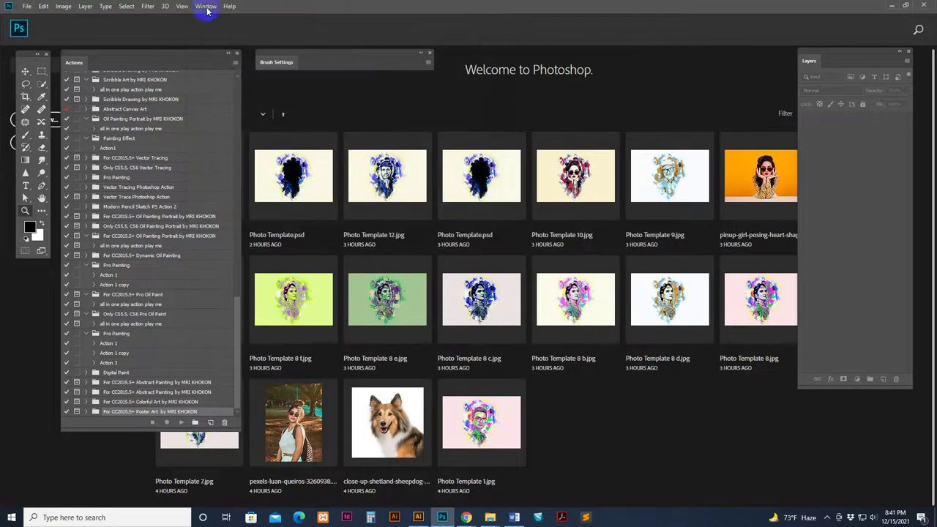
Toggle the Actions panel via Window, drag and resize it into place, and show its flyout menu.
left_click(204, 7)
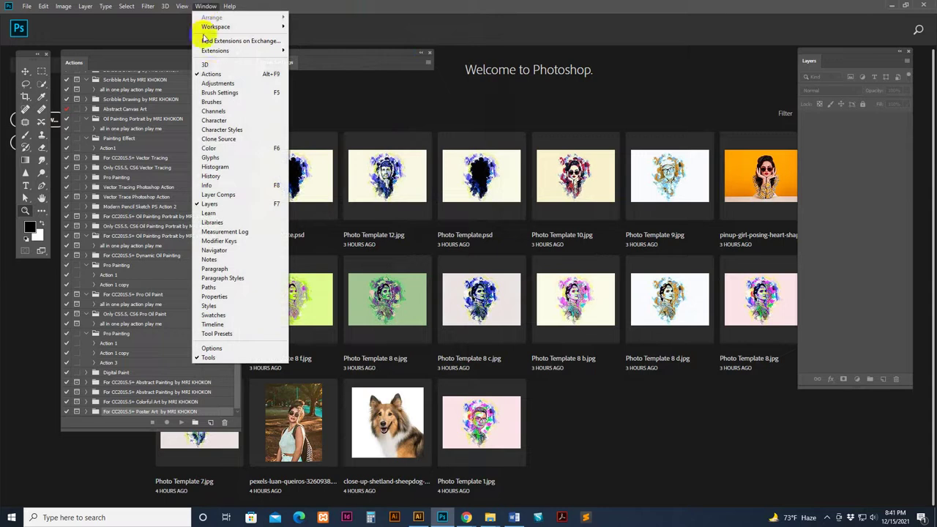
left_click(207, 71)
left_click(205, 7)
left_click(207, 71)
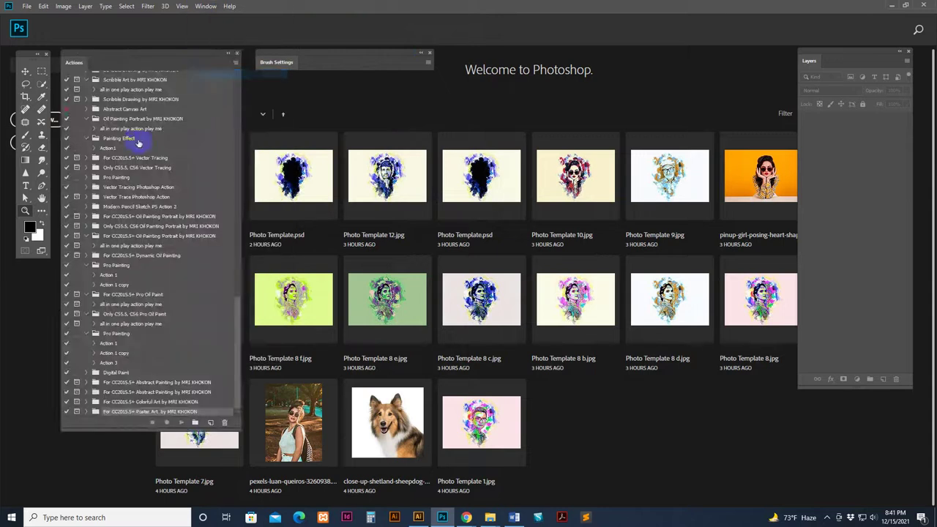
mouse_move(121, 59)
left_mouse_down()
mouse_move(810, 87)
mouse_move(735, 64)
mouse_move(273, 34)
mouse_move(212, 76)
mouse_move(195, 58)
mouse_move(196, 70)
left_mouse_up()
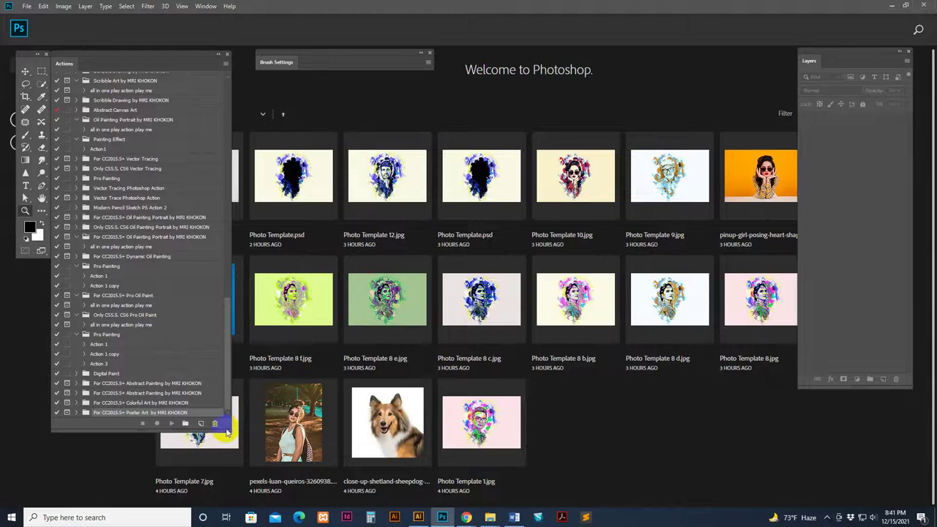
left_click_drag(210, 351, 209, 410)
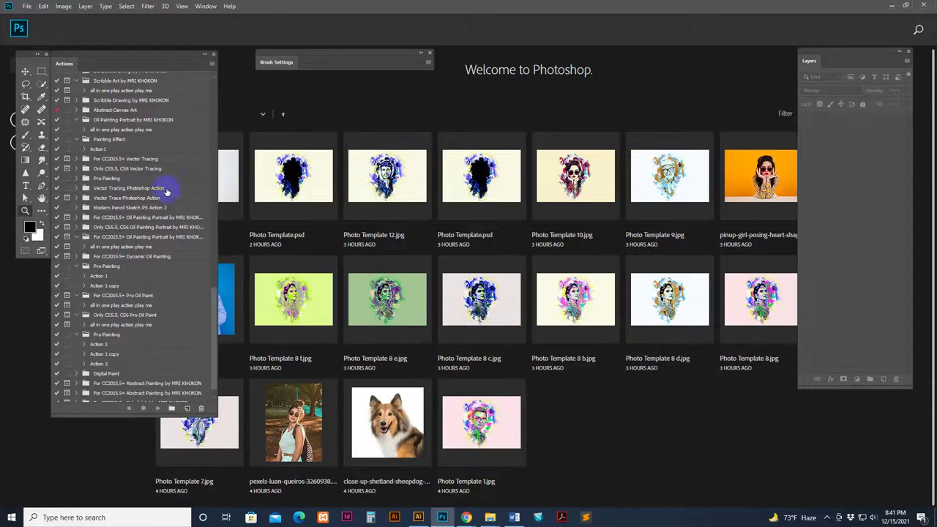
left_click_drag(210, 325, 220, 370)
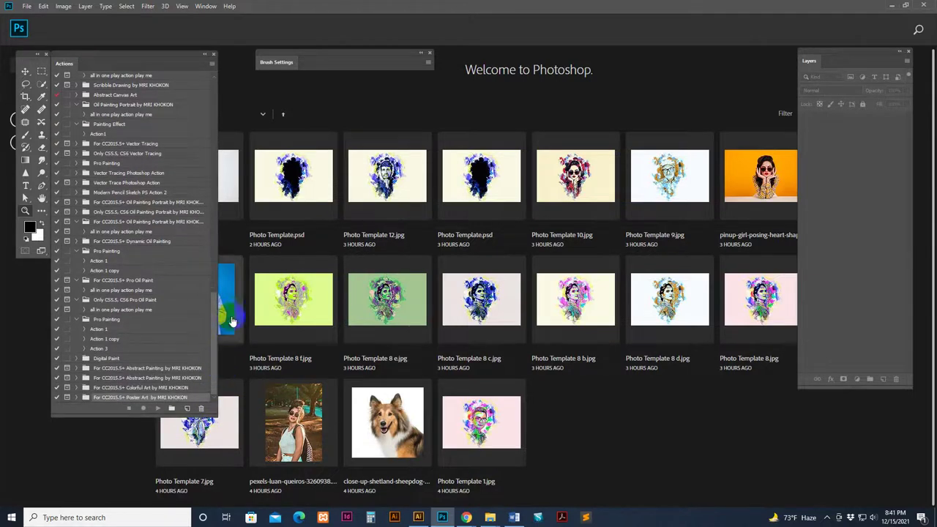
left_click(212, 65)
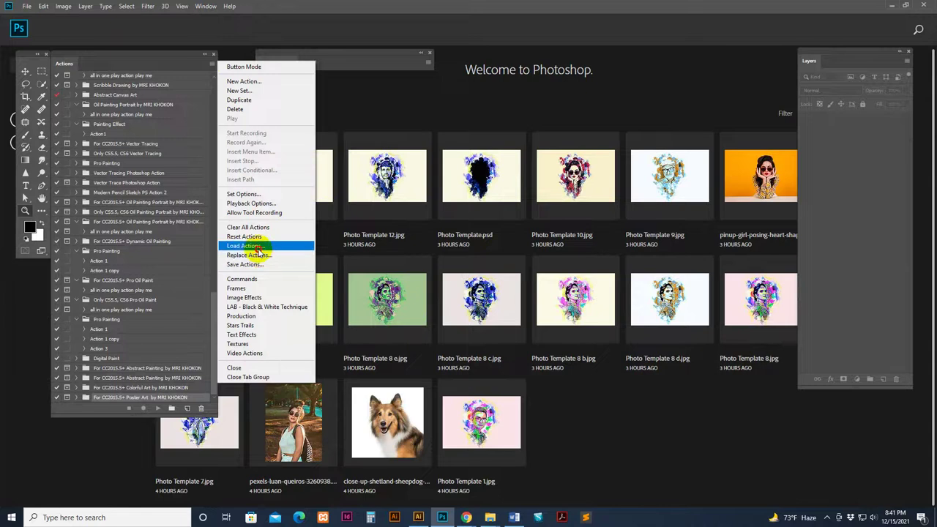
Load the For CC2015.5+ Poster Art .atn and select 'all in one play action play me'.
left_click(281, 245)
left_click(55, 123)
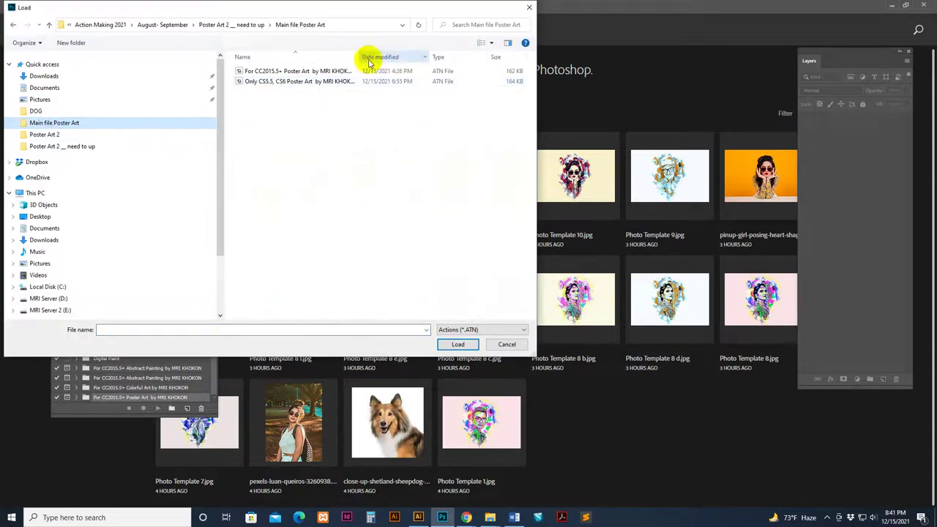
left_click_drag(364, 57, 418, 57)
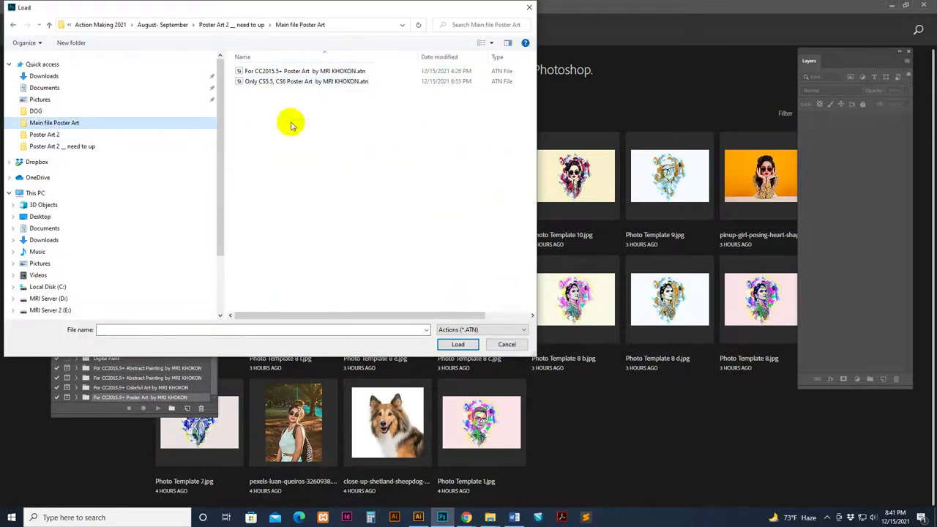
left_click(277, 72)
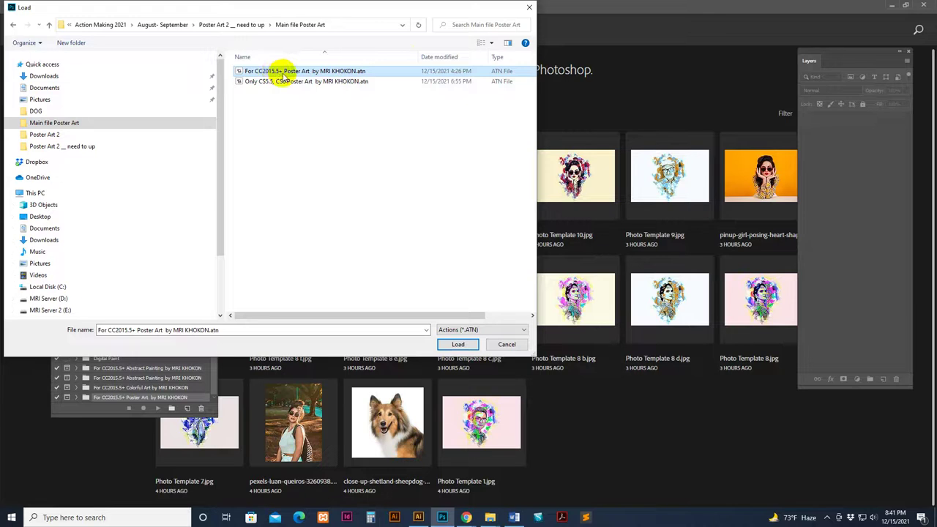
left_click(458, 344)
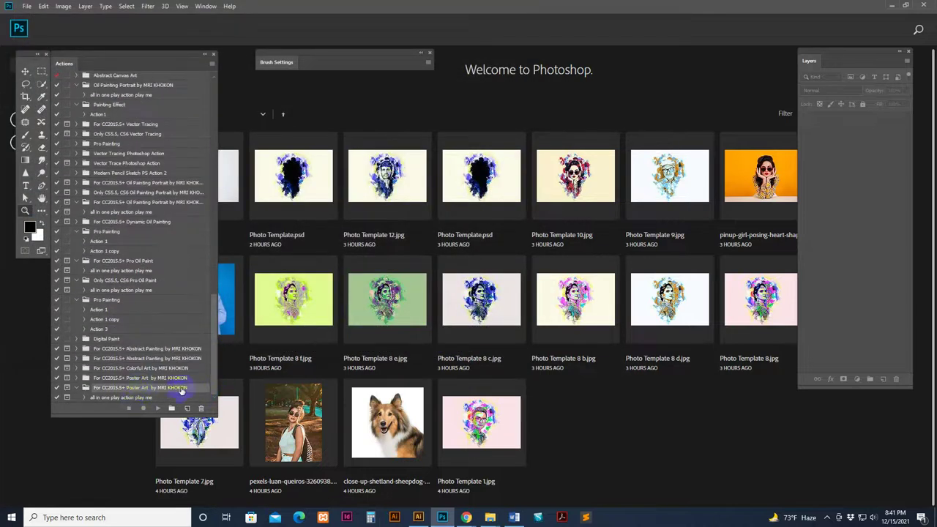
left_click(137, 398)
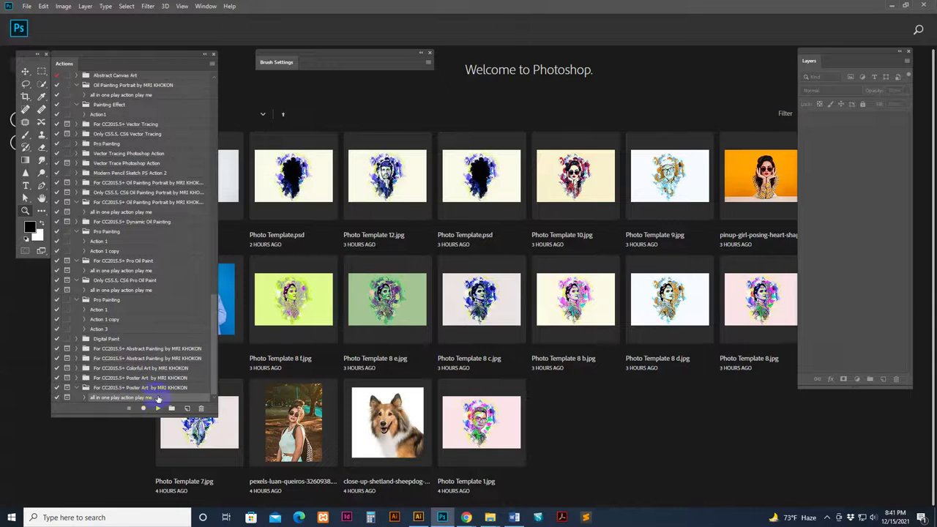
mouse_move(490, 518)
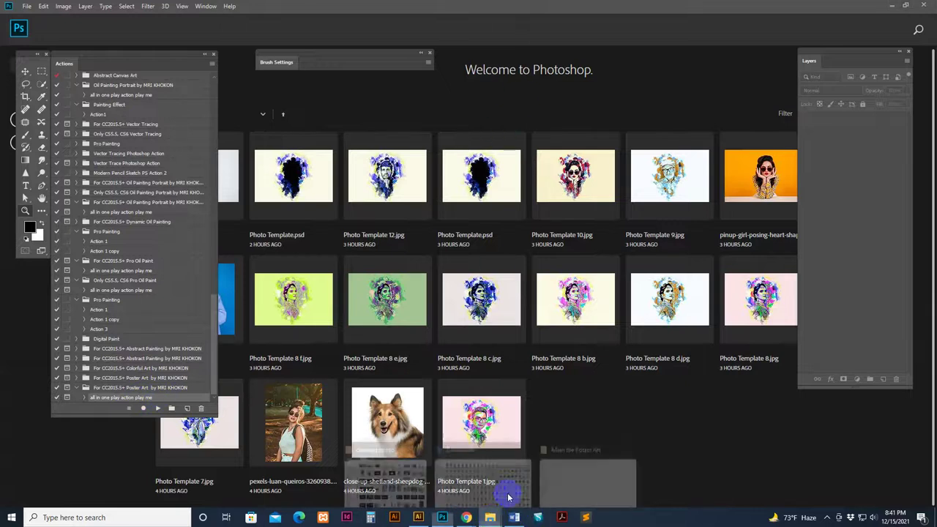
Drag the pexels portrait JPG from Poster Art 2 _ need to up into Photoshop.
left_click(596, 479)
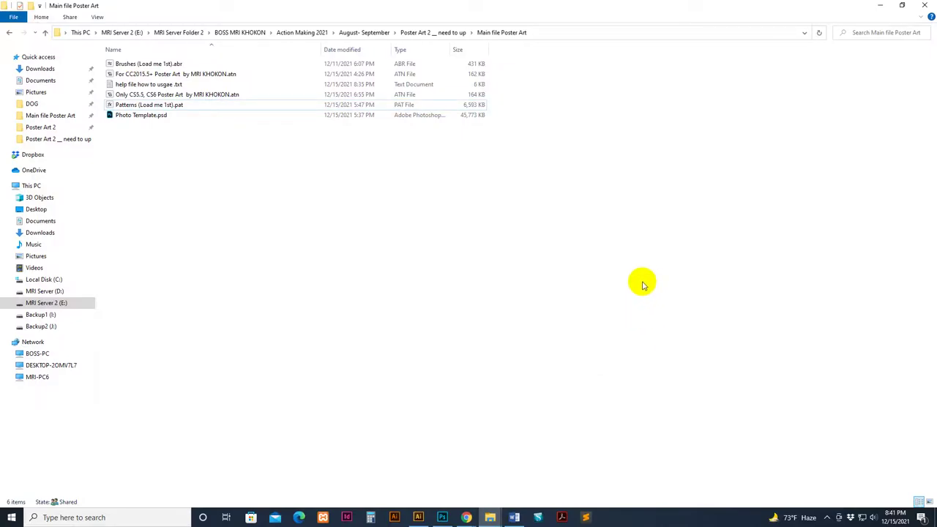
key("BackSpace")
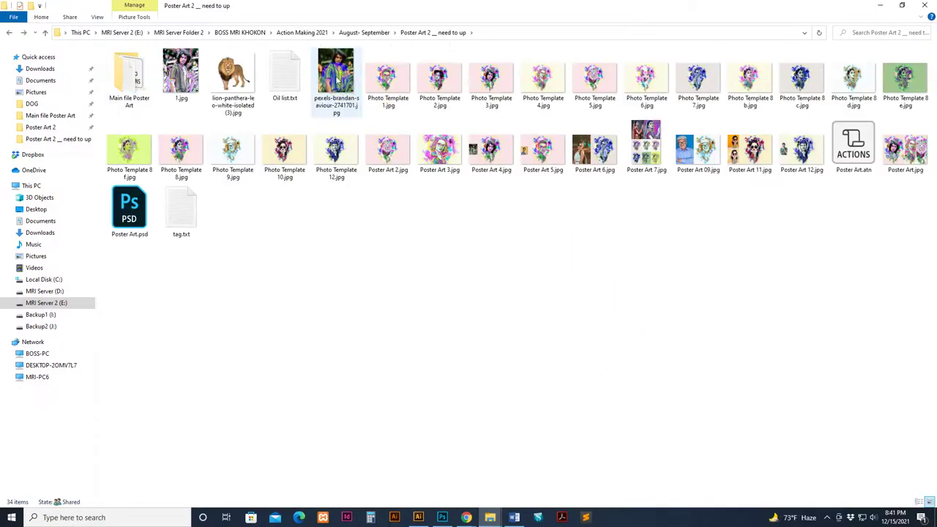
mouse_move(336, 80)
left_mouse_down()
mouse_move(447, 64)
mouse_move(464, 98)
left_mouse_up()
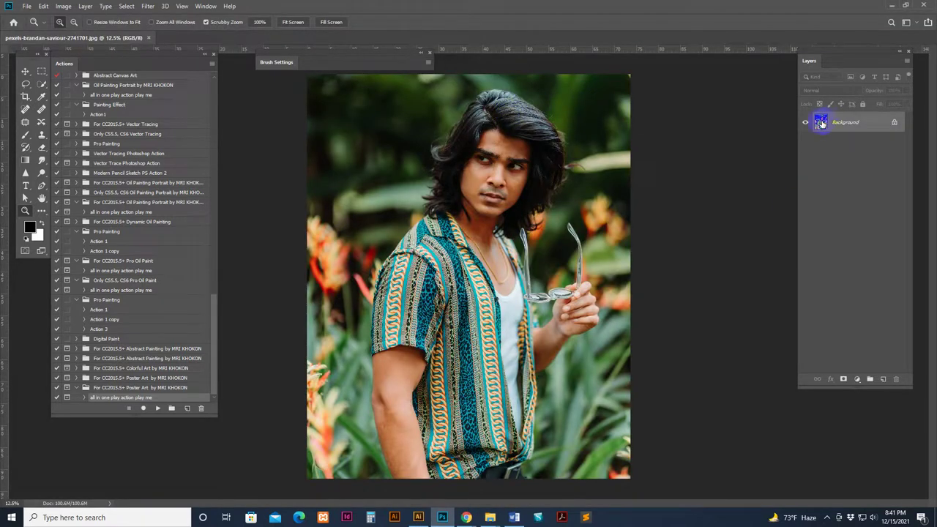
Convert the Background to Layer 0, lock all, then flatten it back into a Background layer.
left_click(560, 249)
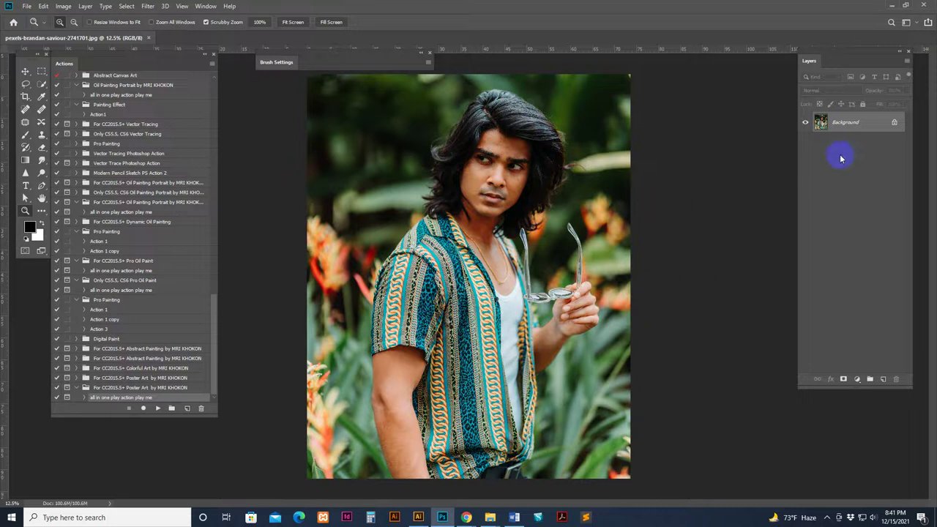
left_click_drag(838, 59, 841, 74)
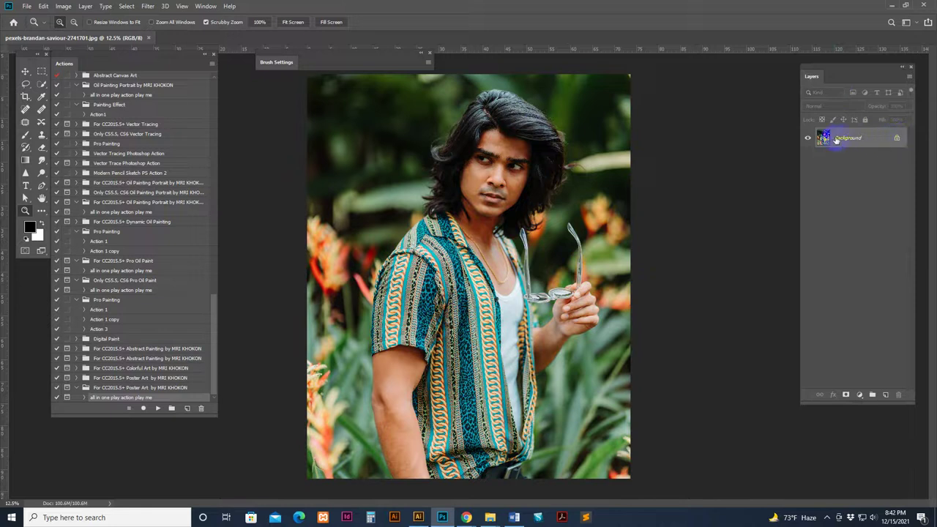
double_click(869, 144)
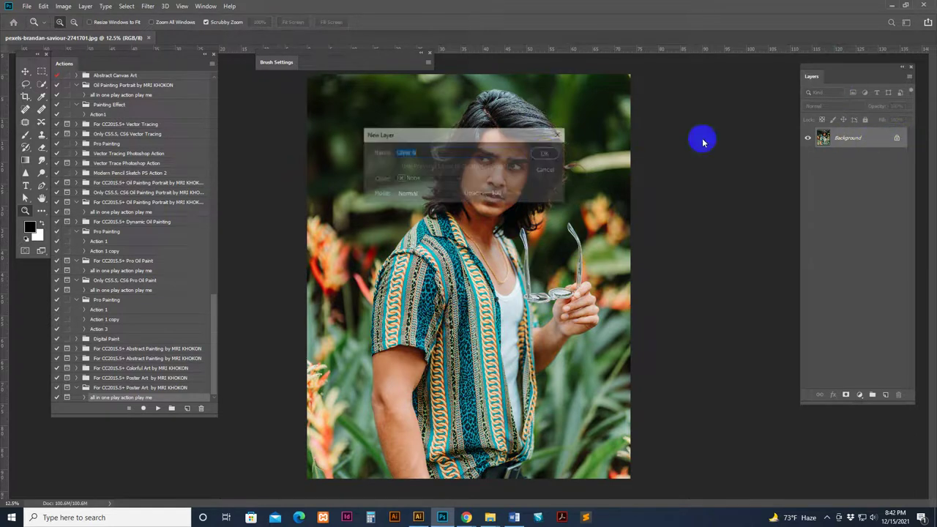
left_click(545, 153)
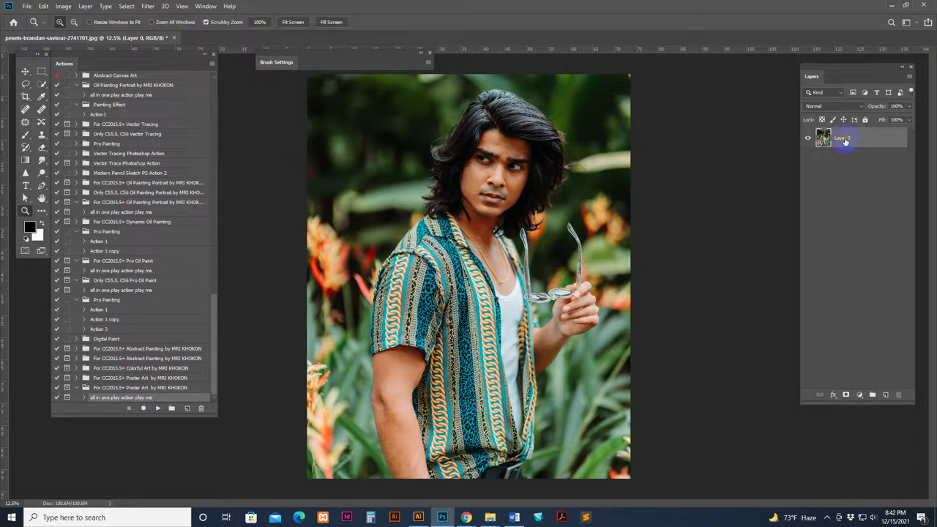
left_click(864, 120)
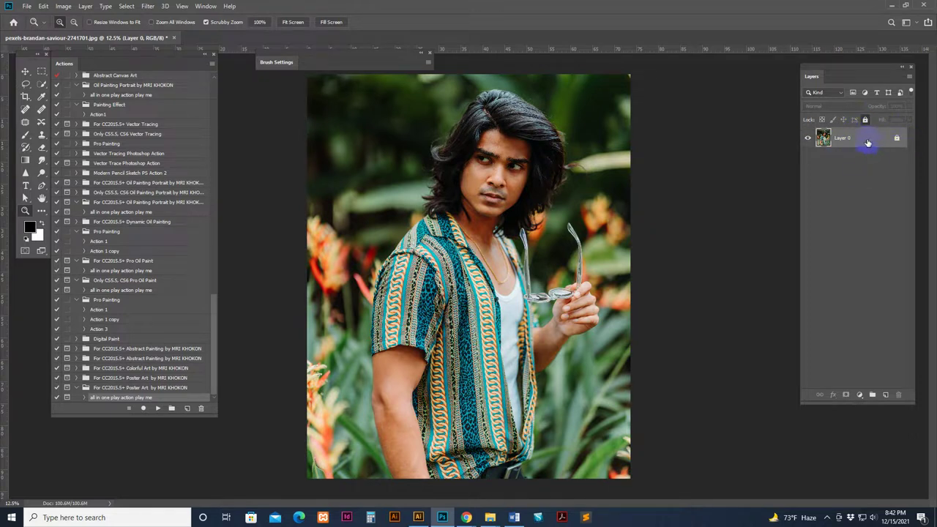
right_click(868, 144)
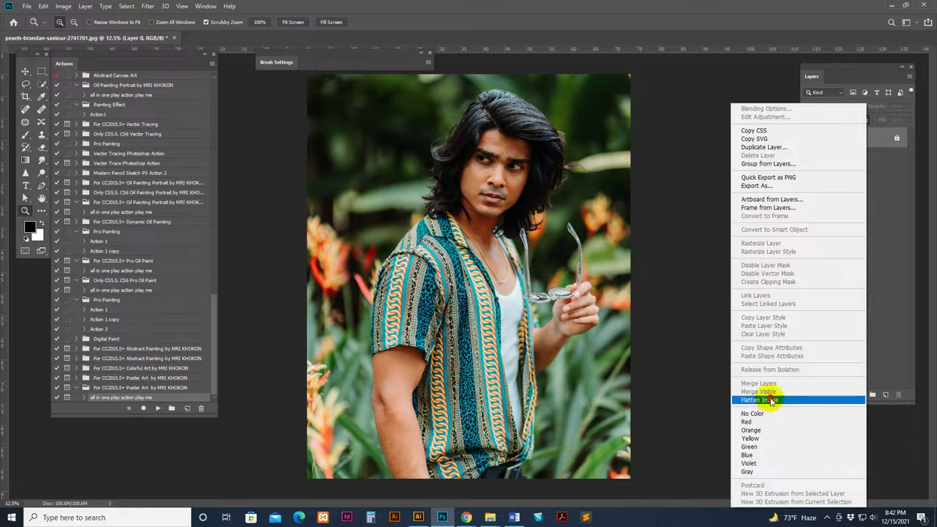
left_click(770, 401)
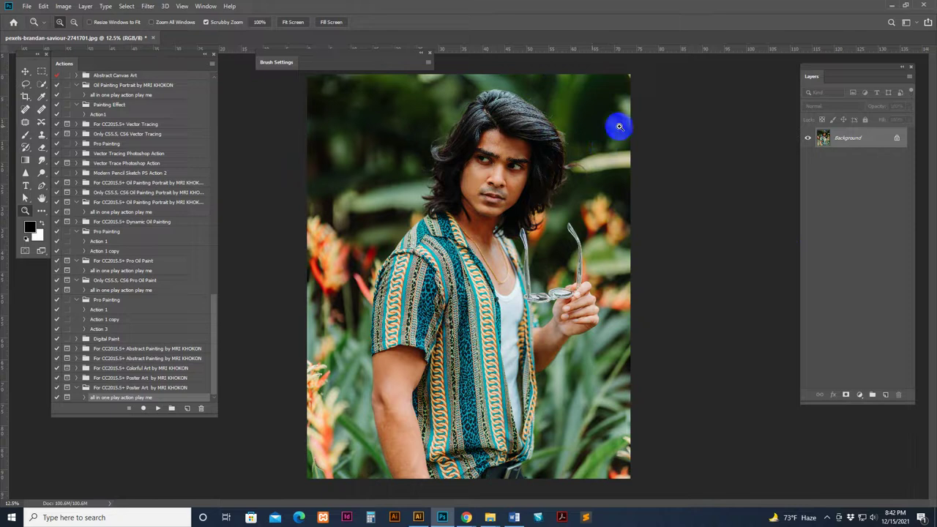
Set Layers Panel Options thumbnail contents to Entire Document.
right_click(847, 139)
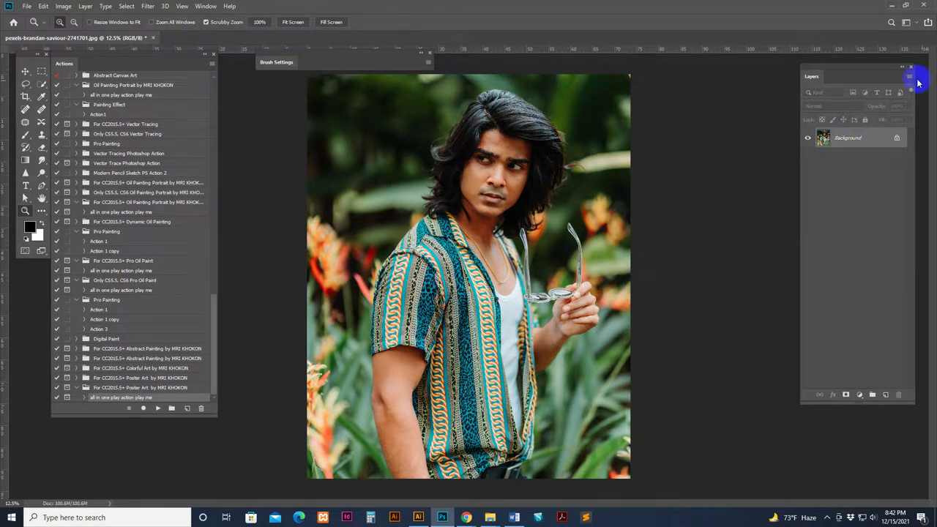
left_click(910, 75)
left_click(910, 76)
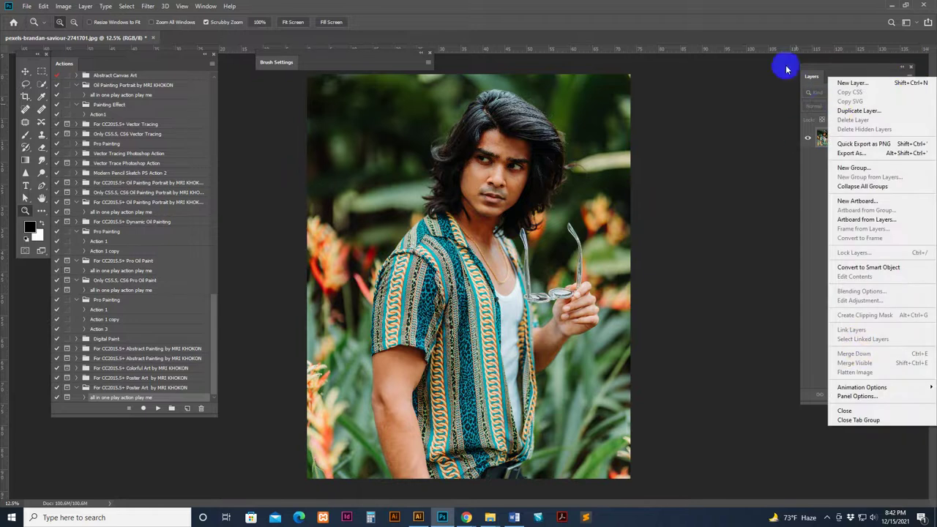
left_click(213, 7)
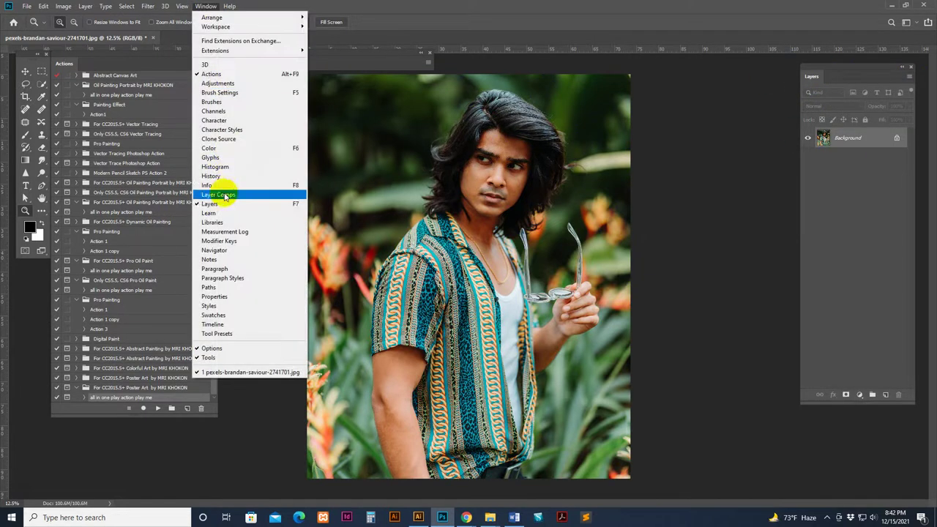
left_click(217, 203)
left_click(208, 8)
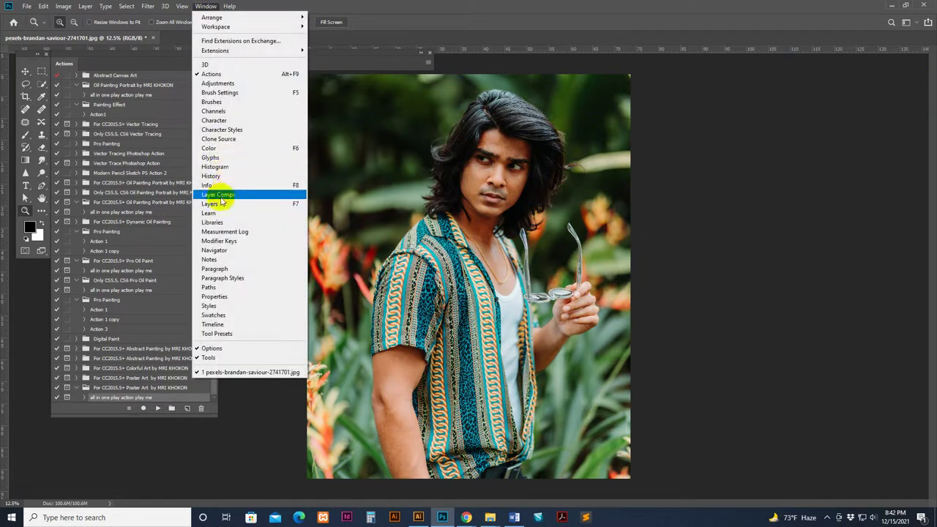
left_click(218, 203)
left_click(910, 78)
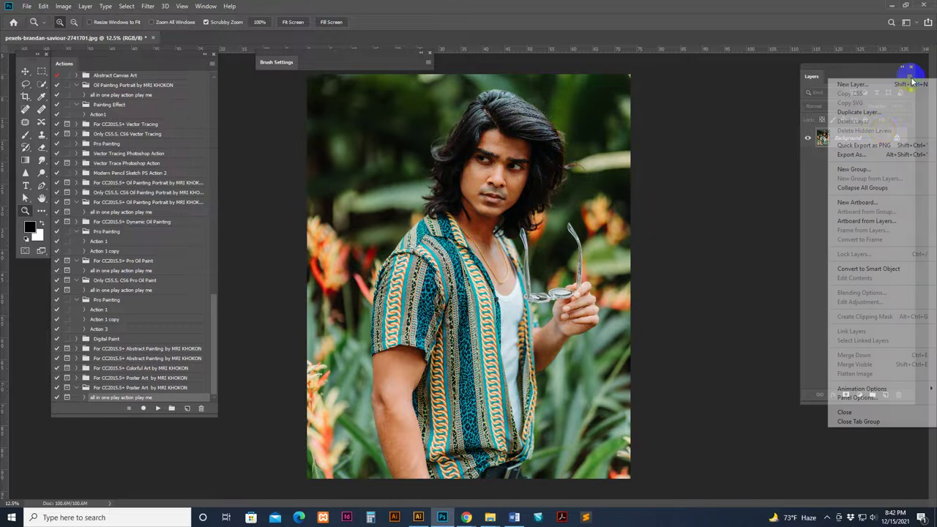
left_click(869, 397)
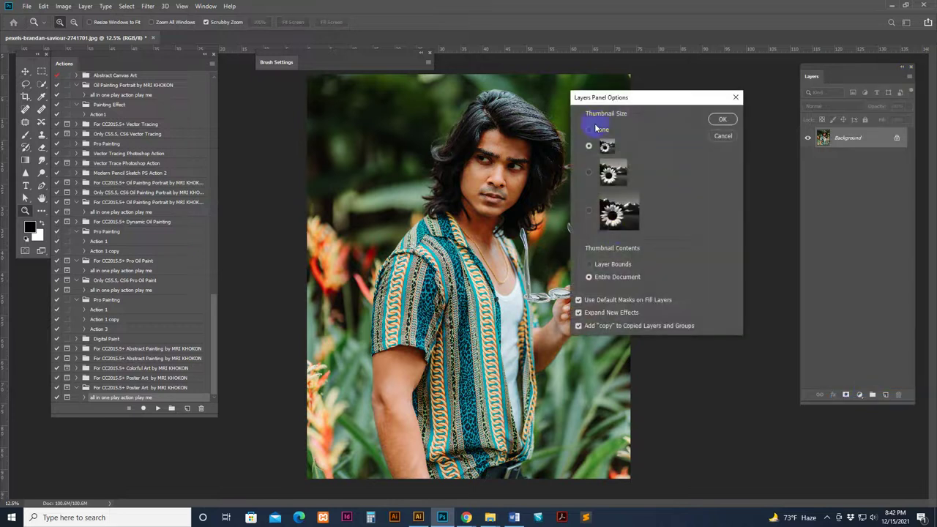
left_click(589, 277)
left_click(721, 119)
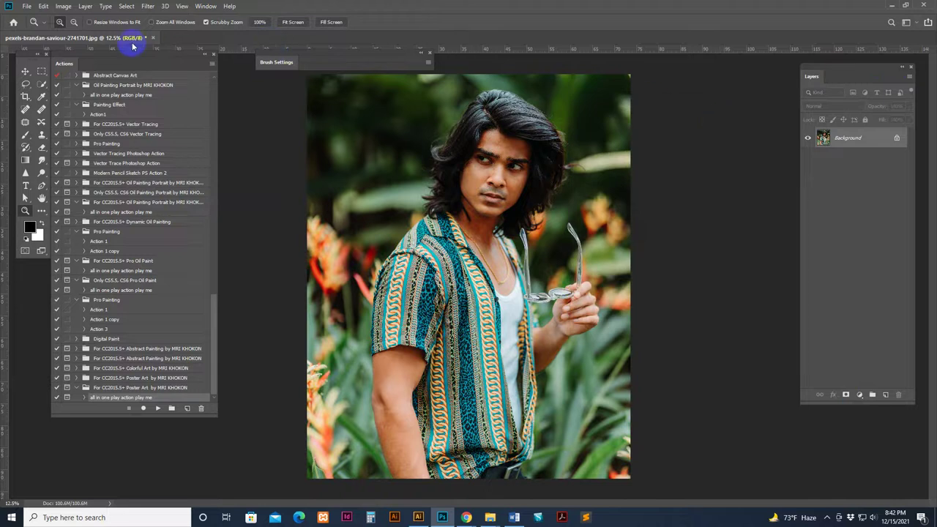
Nudge the Actions panel into place and keep the image mode at RGB Color.
left_click_drag(130, 64, 136, 73)
left_click_drag(22, 58, 22, 74)
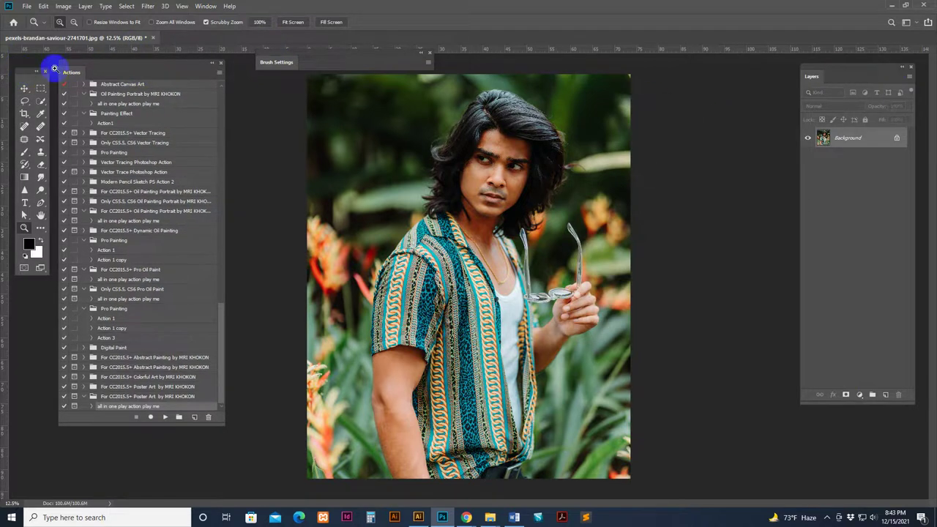
left_click(63, 6)
mouse_move(81, 16)
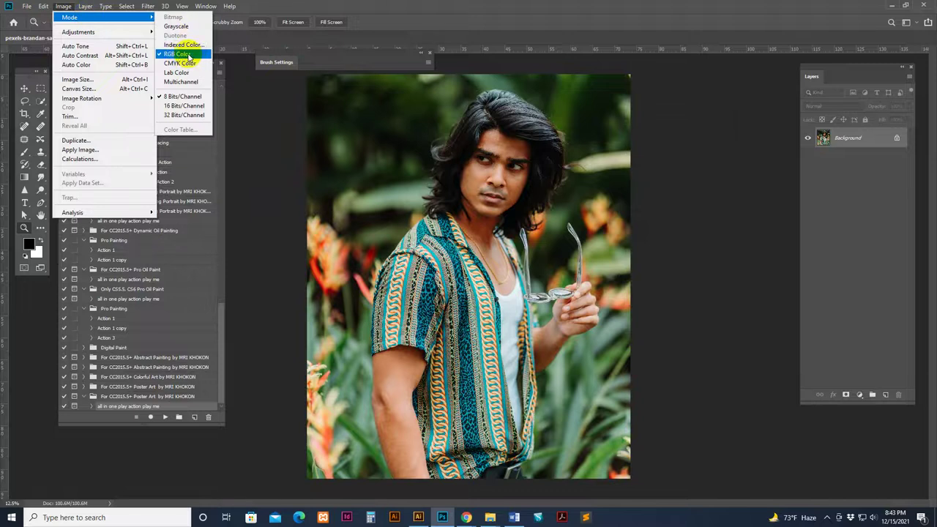
left_click(187, 55)
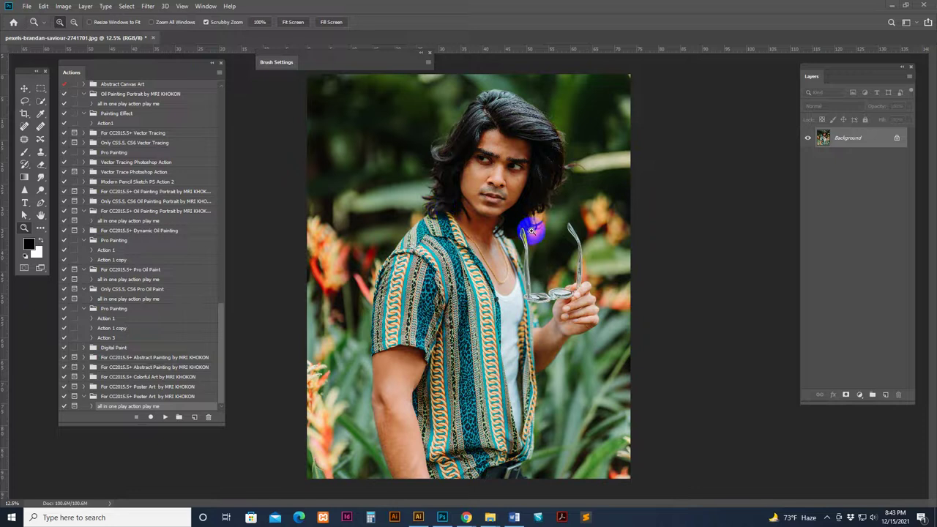
Resize the image to 2000 × 2500 pixels by setting Height to 2500.
left_click(64, 6)
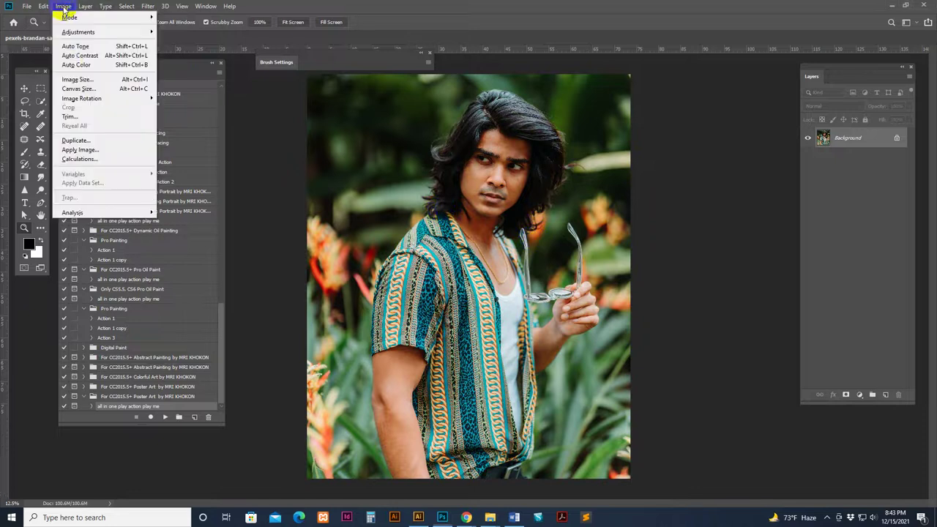
left_click(76, 80)
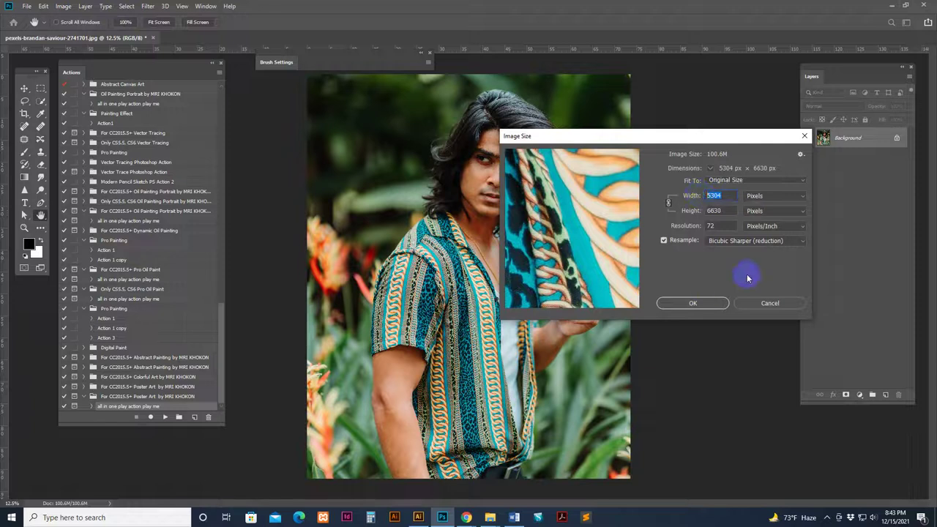
left_click(719, 212)
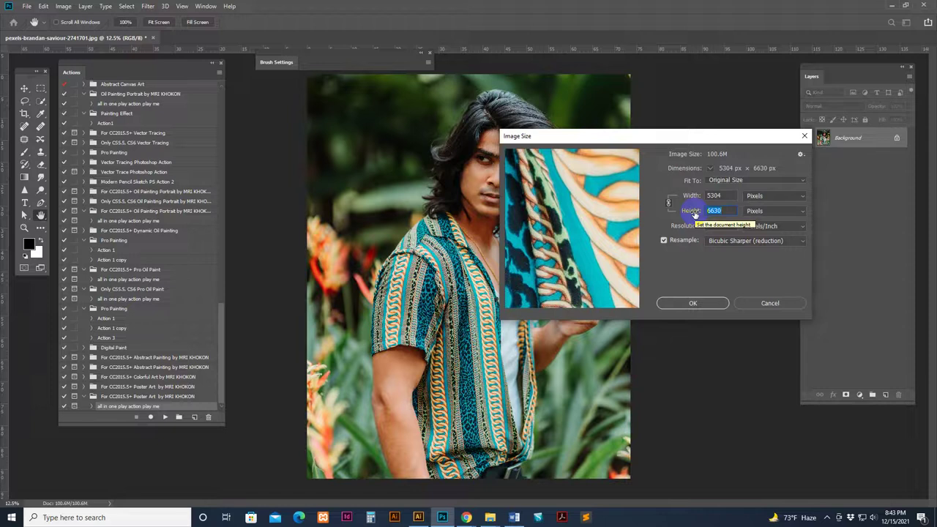
type("2500")
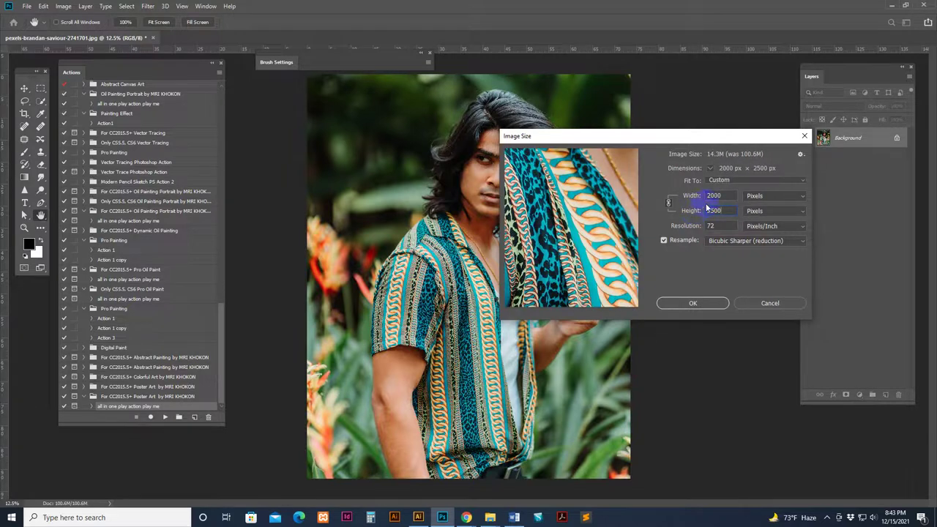
double_click(714, 210)
left_click(695, 304)
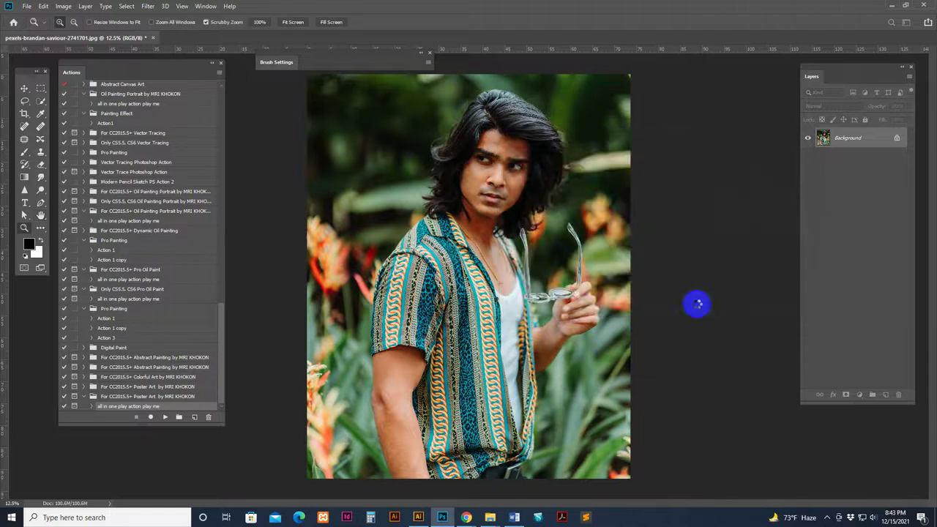
Play the 'all in one play action play me' Poster Art action on the portrait.
left_click(164, 418)
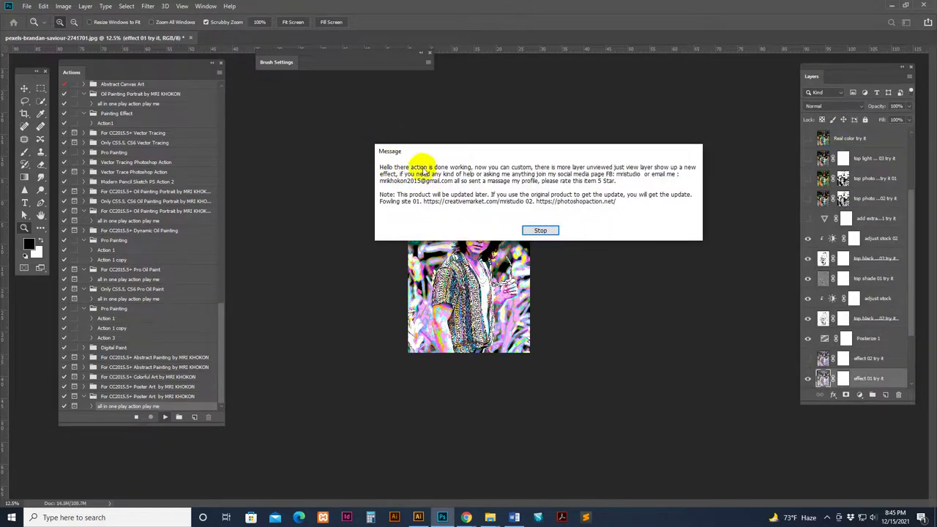
Dismiss the action message, zoom the portrait to 50% and enlarge the Layers panel.
left_click(540, 231)
left_click(502, 254)
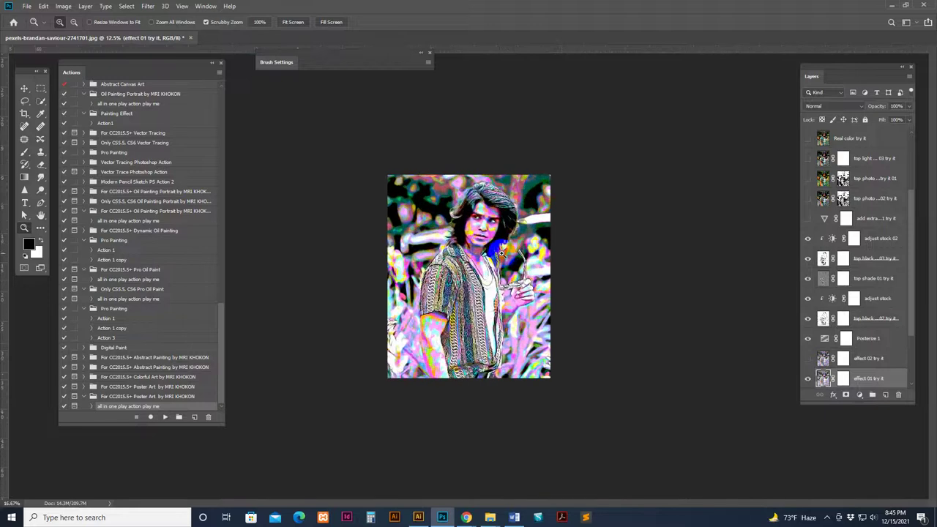
left_click_drag(502, 254, 542, 153)
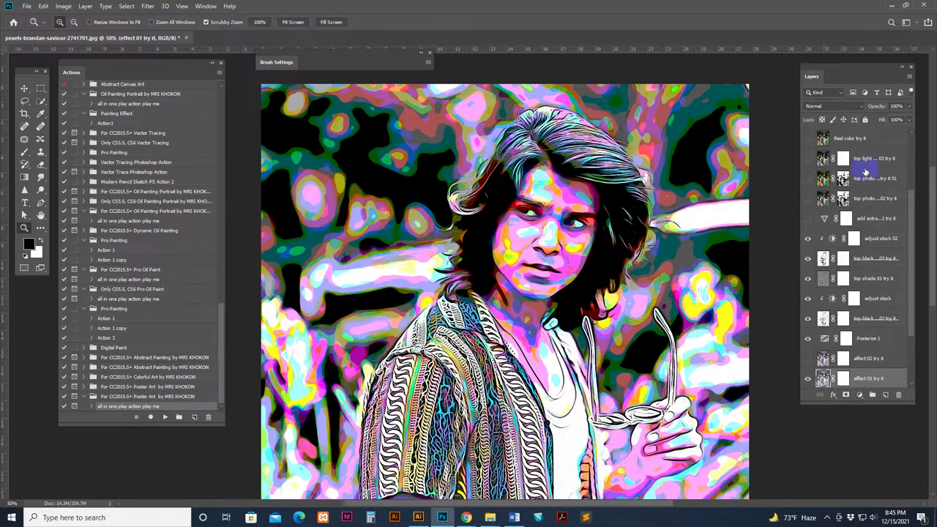
left_click_drag(802, 403, 742, 439)
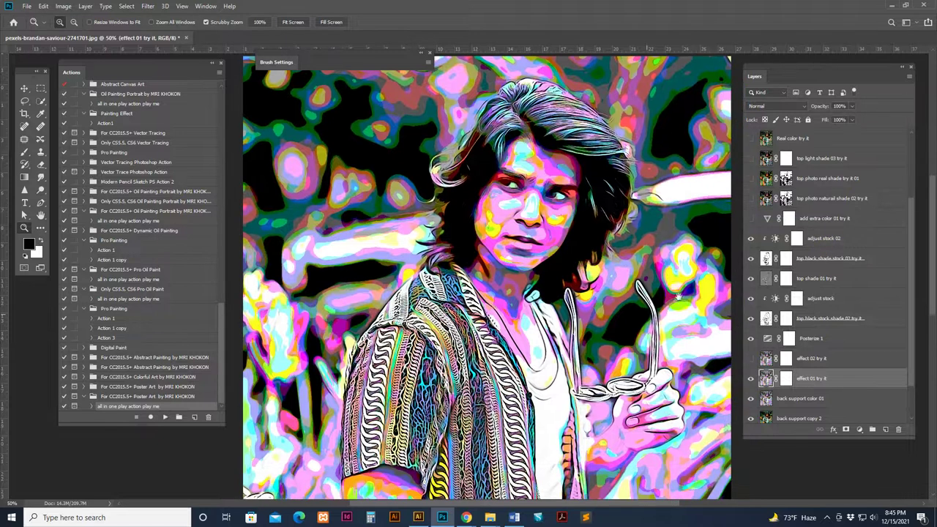
scroll(837, 347, "down", 3)
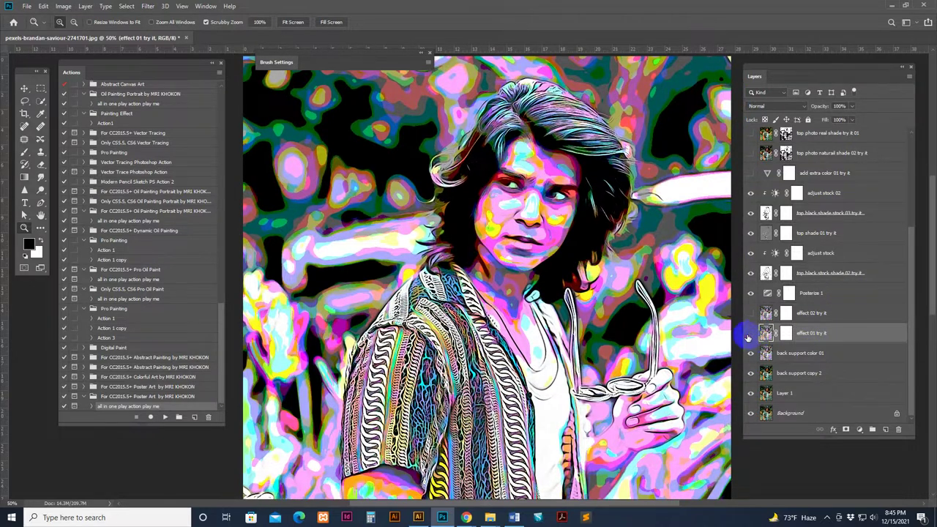
Hide effect 01 try it, then preview effect 02 try it and hide it again.
left_click(750, 334)
left_click(798, 358)
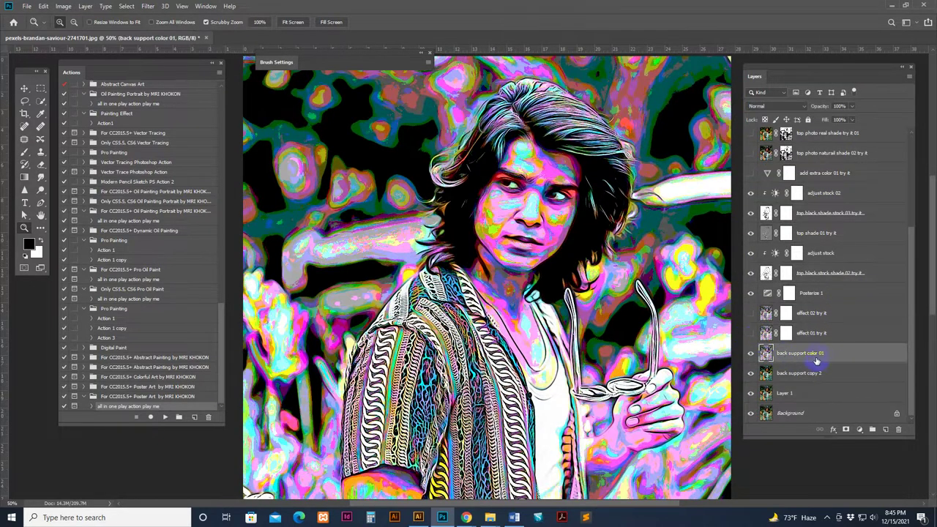
left_click(805, 314)
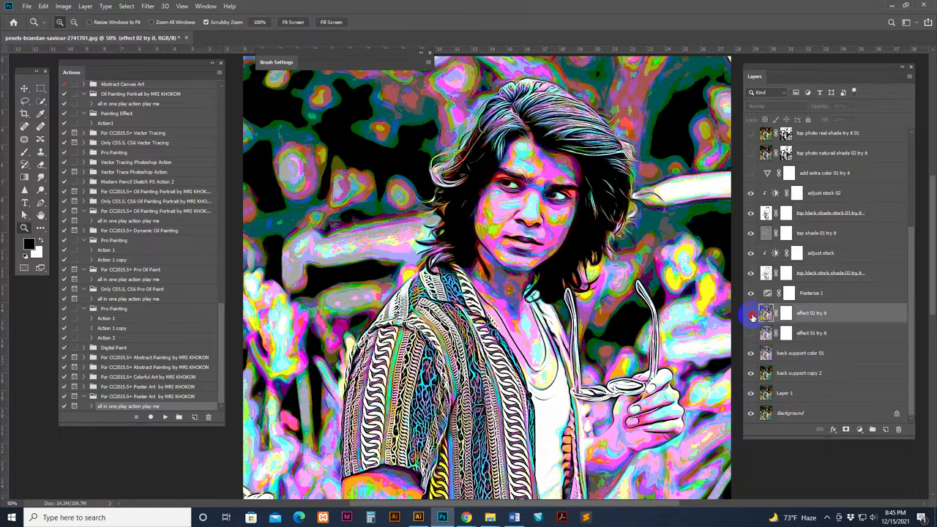
left_click(750, 314)
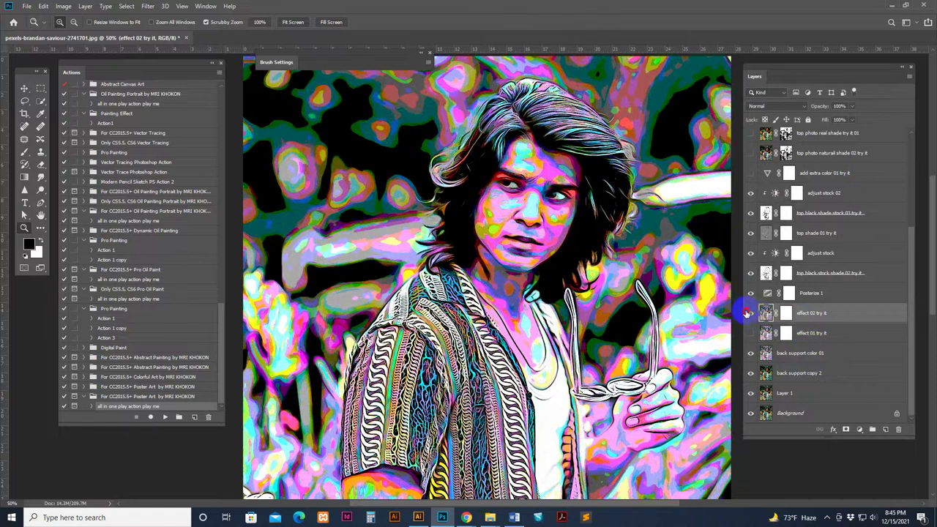
left_click(750, 314)
left_click(774, 333)
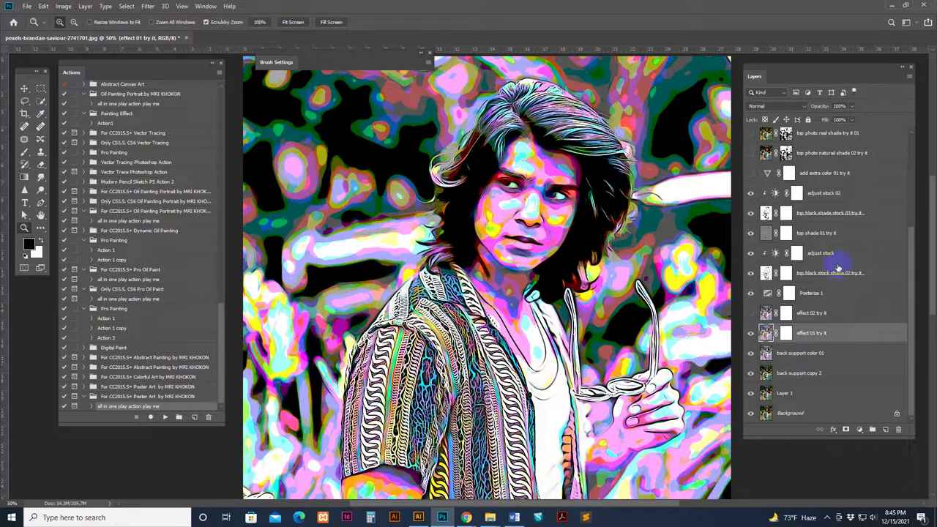
Compare the portrait with and without the top black shade stock 02, shade 01 and 03 layers.
left_click(831, 273)
left_click(750, 272)
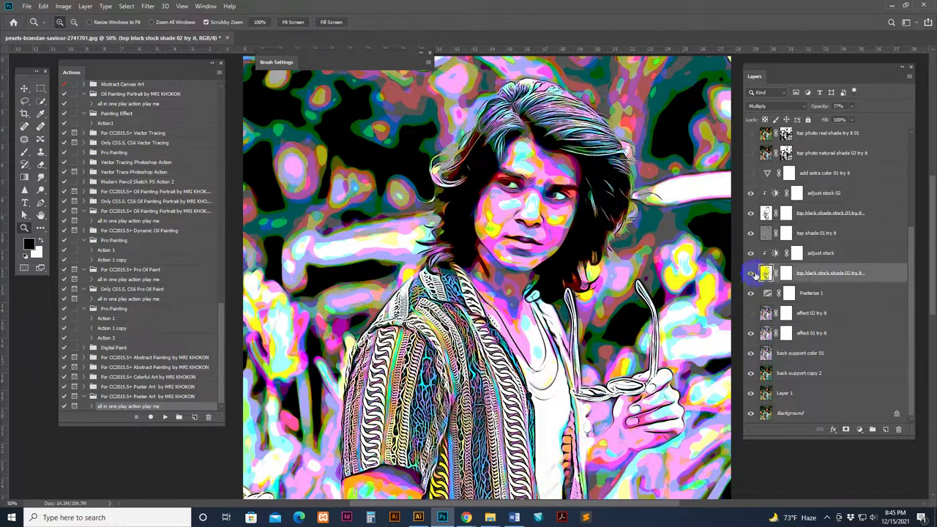
left_click(751, 272)
left_click(766, 233)
left_click(765, 213)
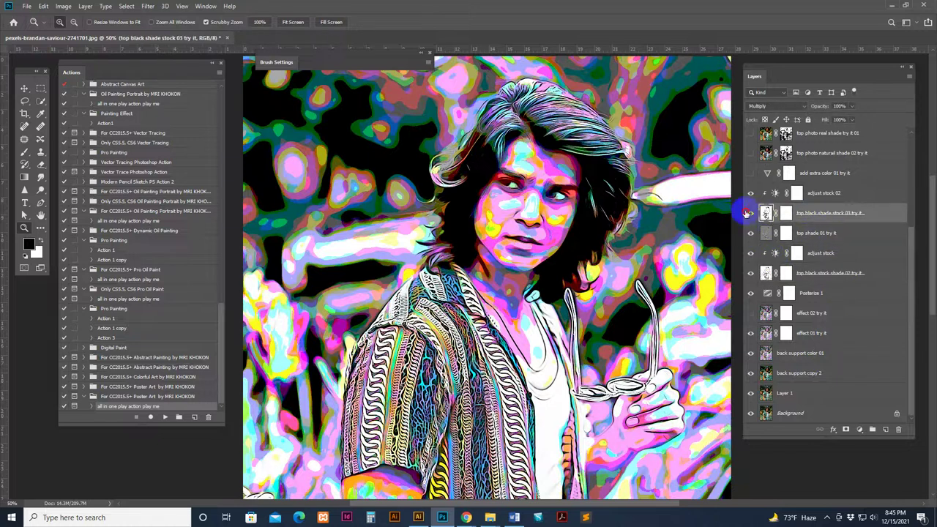
left_click(745, 213)
scroll(826, 198, "up", 2)
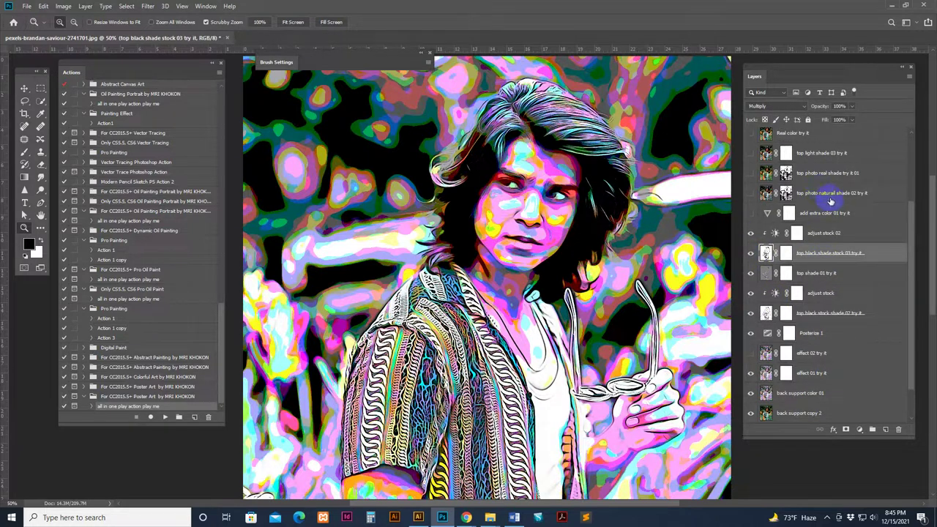
Preview add extra color 01 and top photo naturall shade 02, leaving both hidden.
left_click(827, 214)
left_click(749, 215)
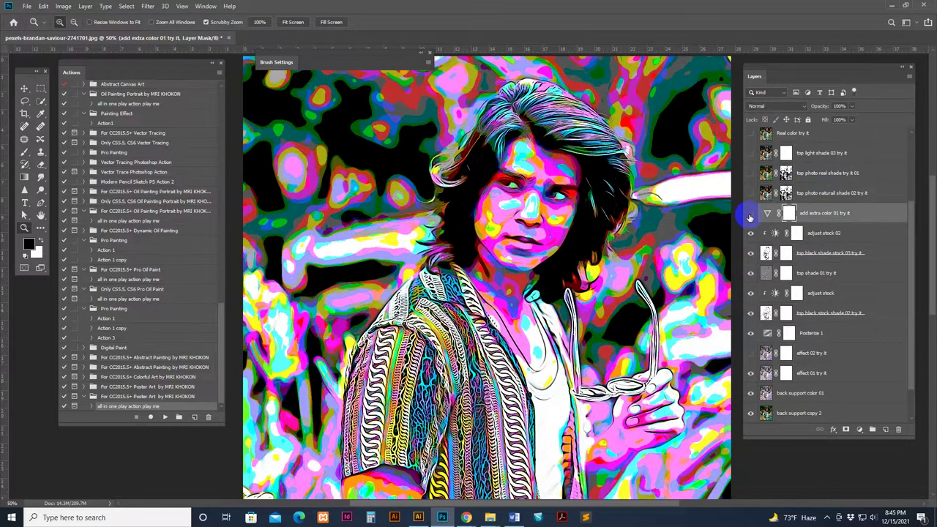
left_click(749, 214)
left_click(765, 192)
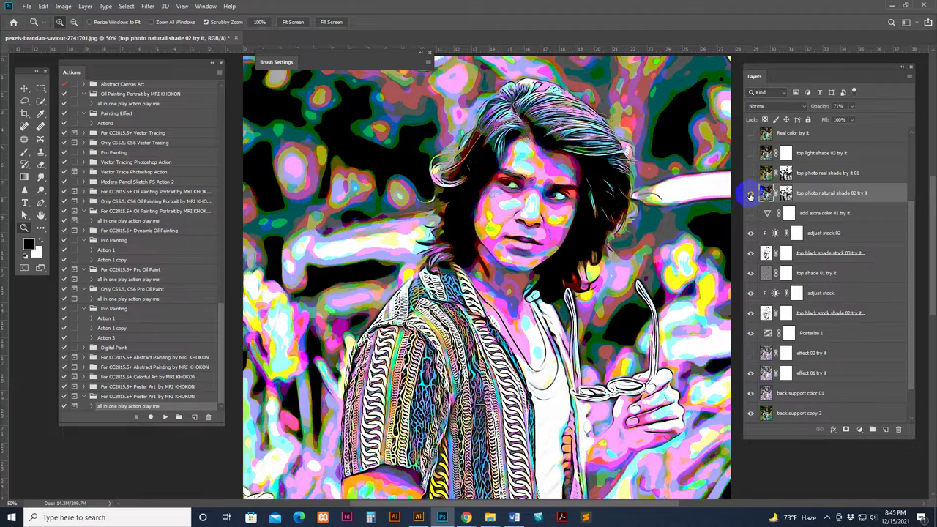
left_click(749, 195)
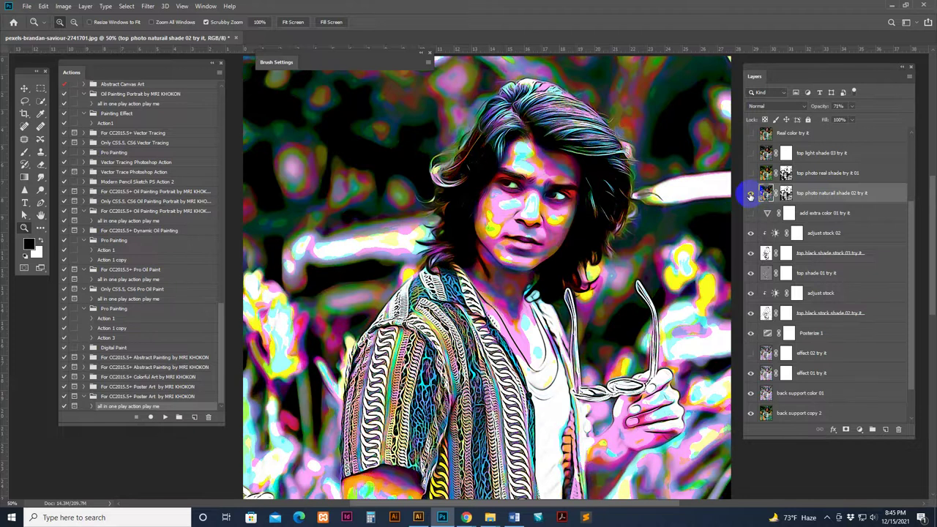
left_click(750, 194)
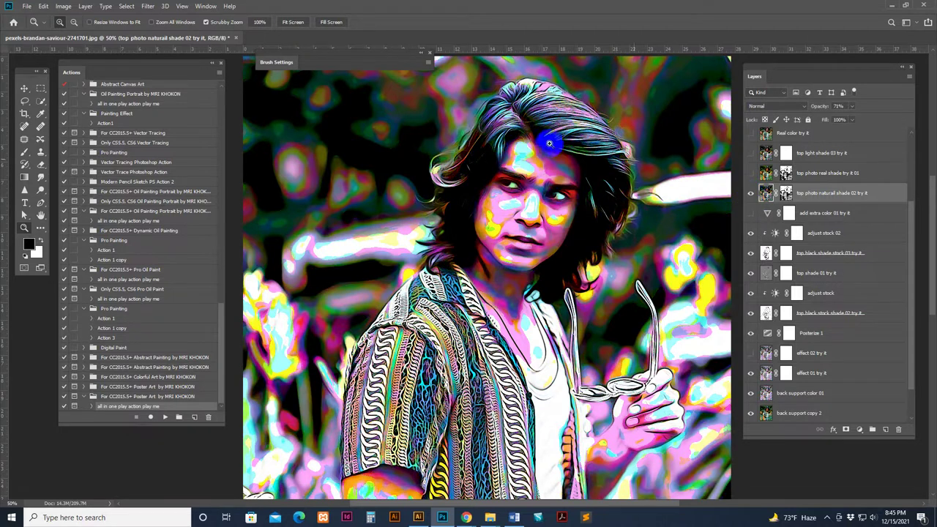
left_click(749, 194)
left_click(749, 194)
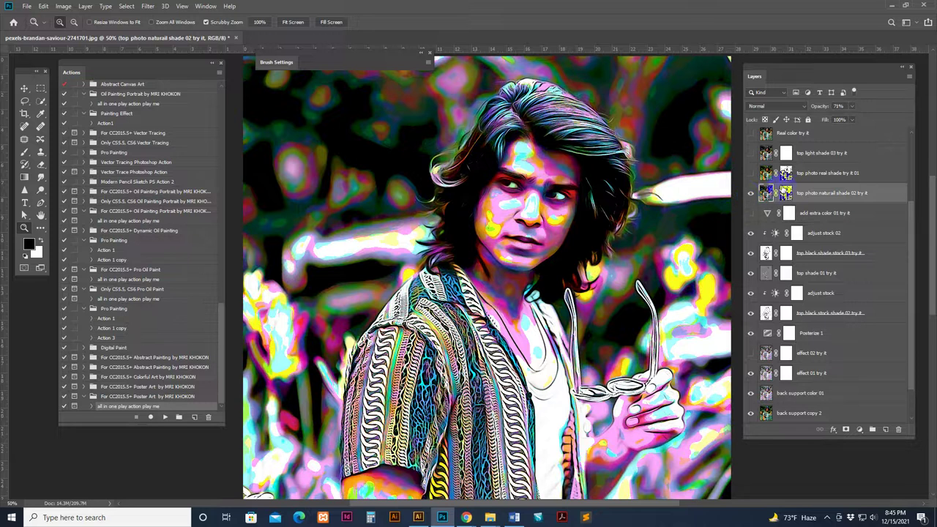
left_click(750, 195)
Keep 'top photo real shade try it 01' visible and select the Brush tool.
left_click(763, 174)
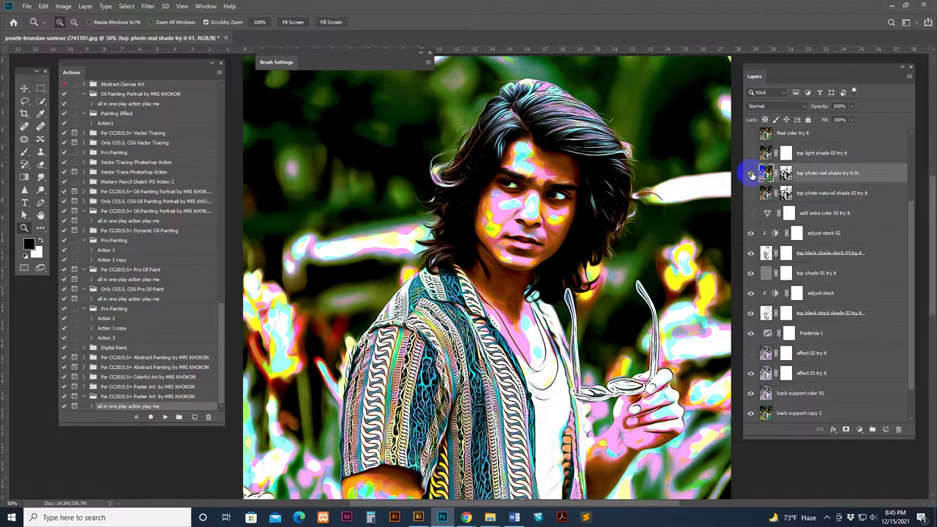
left_click(750, 173)
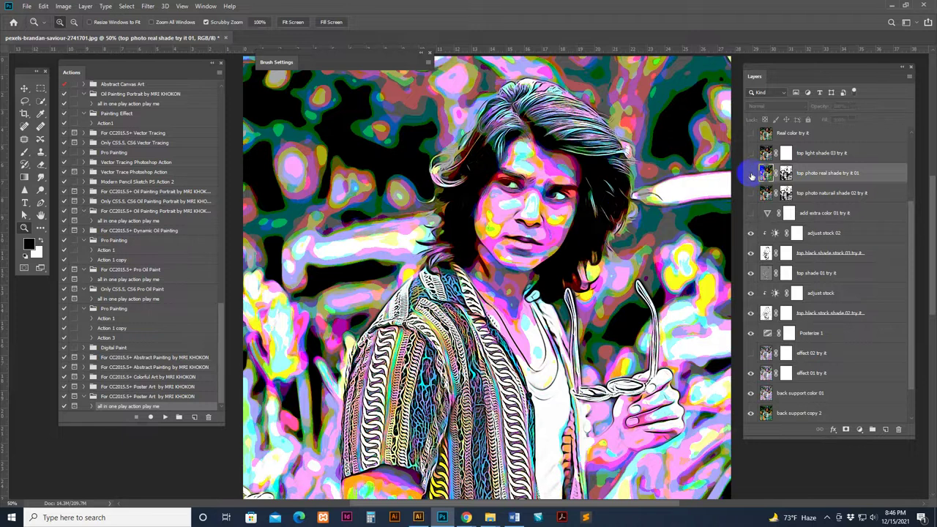
left_click(750, 174)
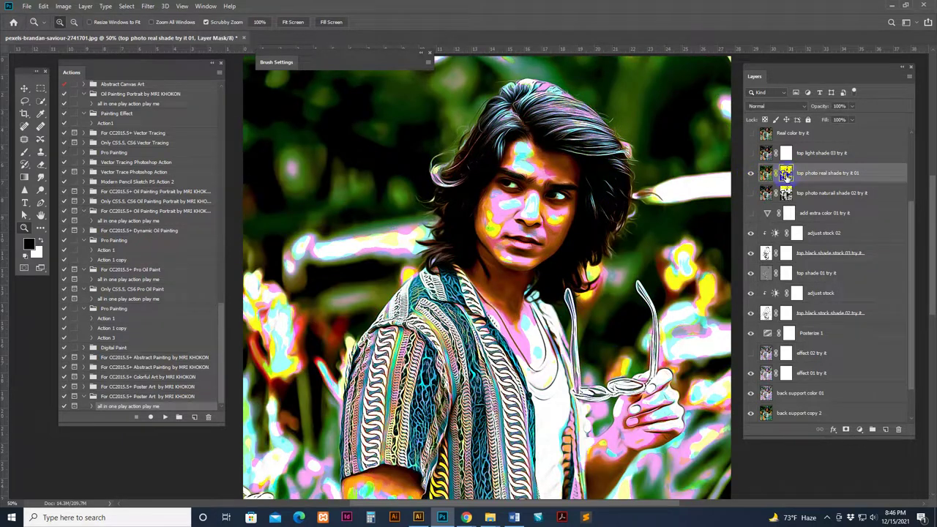
left_click(25, 153)
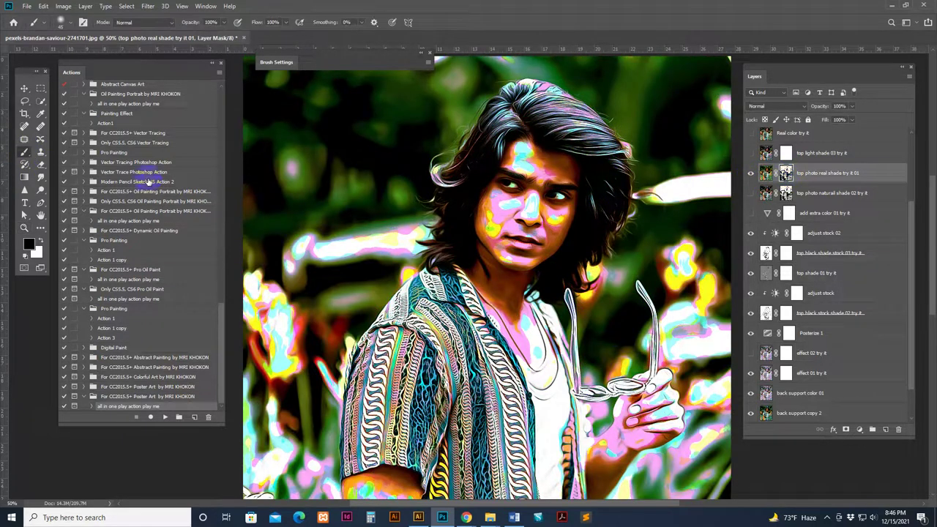
Paint the real shade mask away over the eye, neck, forehead and left hair edge.
left_click(63, 23)
left_click(456, 139)
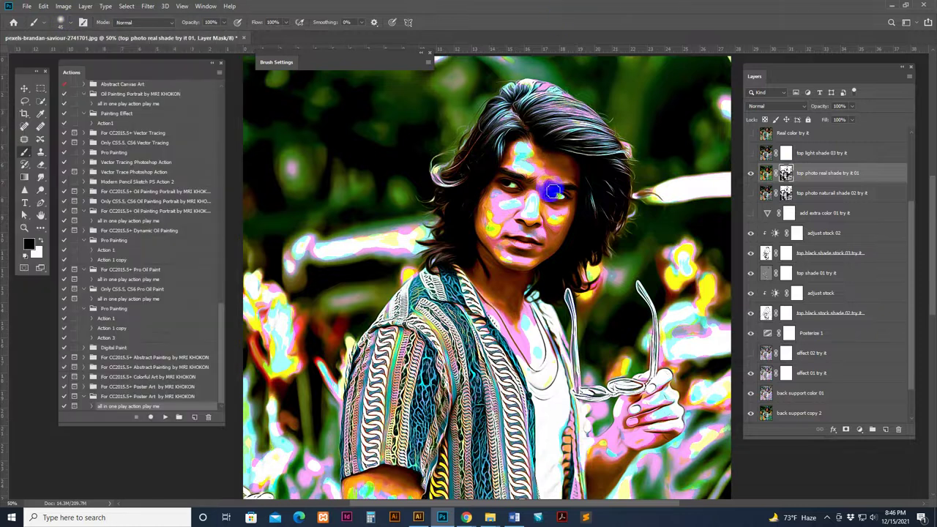
mouse_move(560, 195)
left_mouse_down()
mouse_move(568, 213)
mouse_move(499, 282)
mouse_move(508, 304)
mouse_move(526, 310)
left_mouse_up()
mouse_move(521, 150)
left_mouse_down()
mouse_move(540, 178)
mouse_move(563, 159)
mouse_move(568, 172)
mouse_move(498, 136)
mouse_move(468, 183)
left_mouse_up()
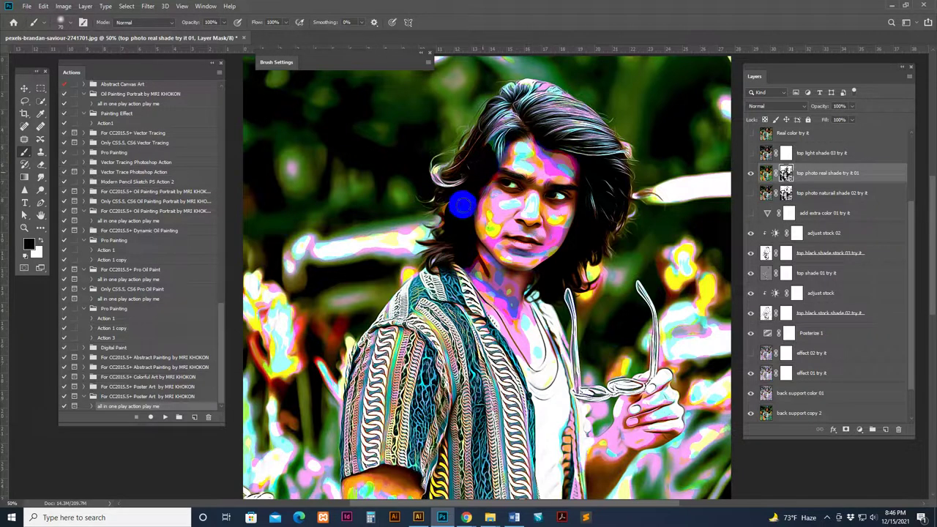
mouse_move(445, 168)
left_mouse_down()
mouse_move(426, 203)
mouse_move(531, 86)
mouse_move(571, 110)
mouse_move(606, 173)
mouse_move(588, 164)
mouse_move(586, 227)
mouse_move(548, 274)
mouse_move(554, 246)
mouse_move(536, 283)
mouse_move(547, 273)
mouse_move(574, 282)
mouse_move(564, 259)
left_mouse_up()
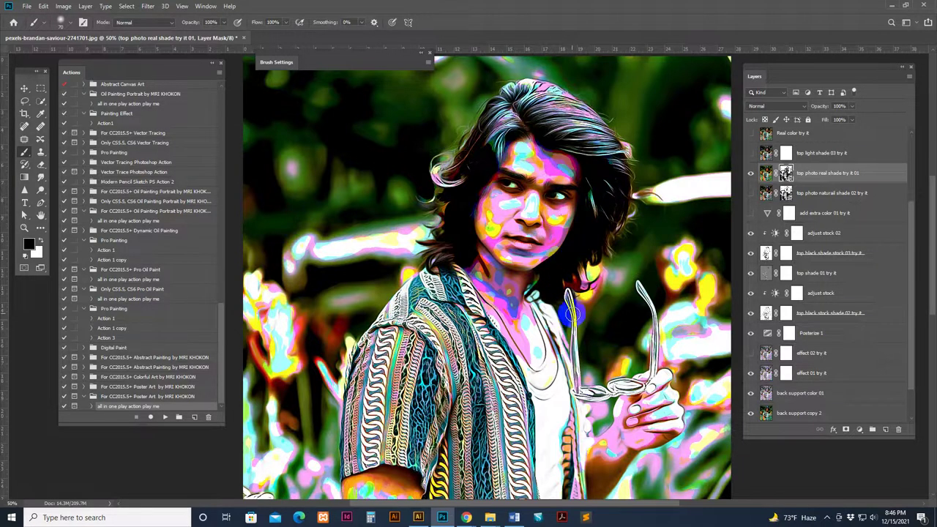
Mask the real shade around the right eye, nose and cheek.
scroll(575, 314, "down", 2)
scroll(574, 314, "down", 1)
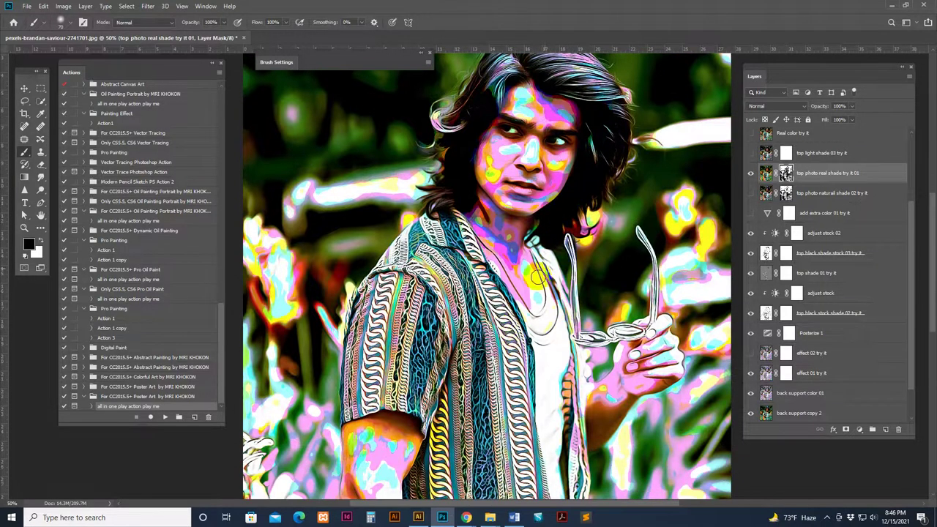
mouse_move(544, 143)
left_mouse_down()
mouse_move(560, 155)
mouse_move(490, 138)
mouse_move(524, 143)
left_mouse_up()
scroll(538, 209, "up", 2)
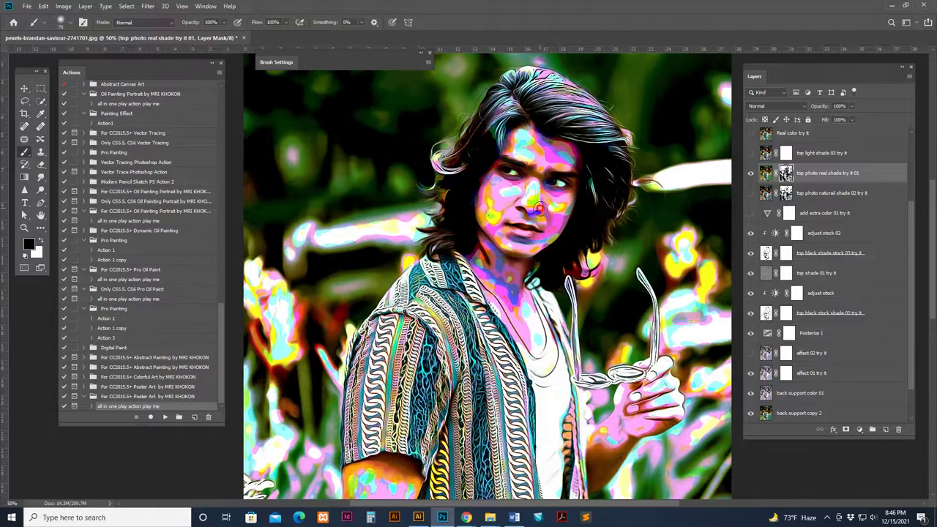
mouse_move(532, 204)
left_mouse_down()
mouse_move(547, 222)
mouse_move(508, 216)
left_mouse_up()
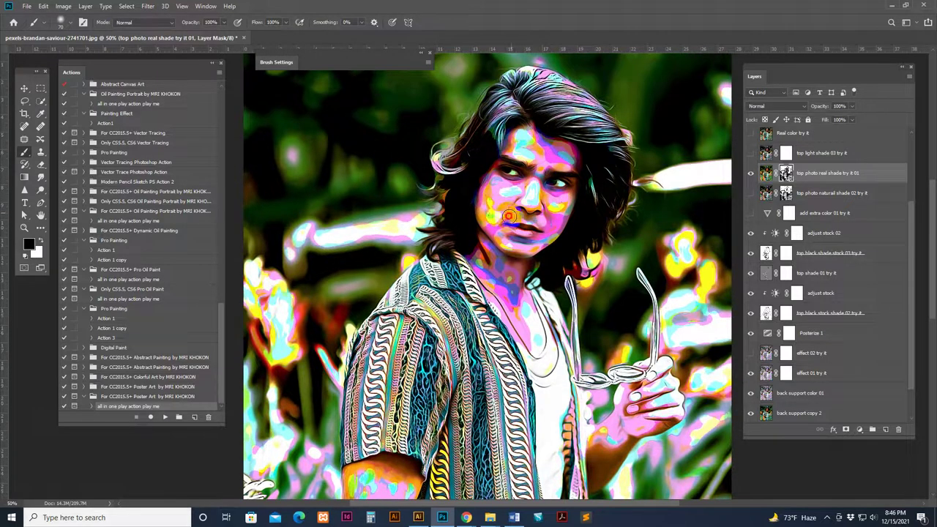
Hide the real shade, preview top light shade 03 and Real color try it, then hide Real color.
left_click(750, 174)
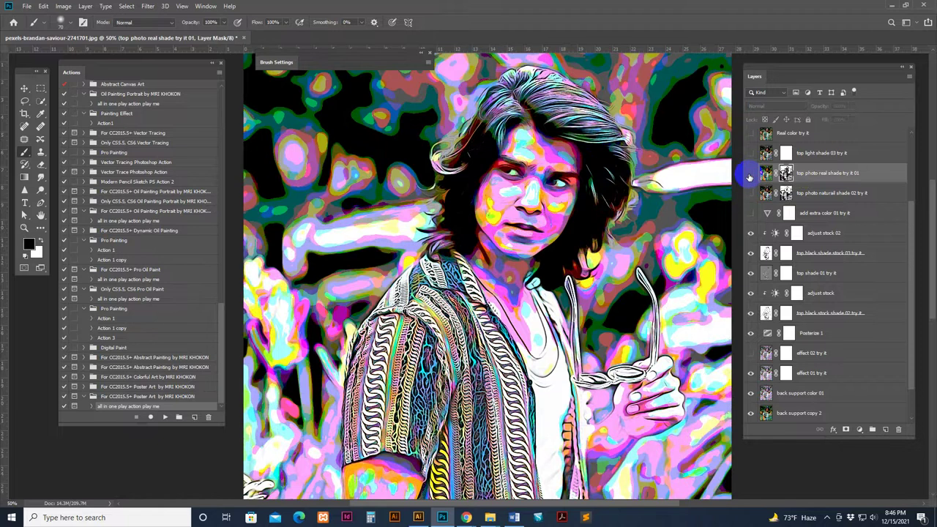
left_click(765, 154)
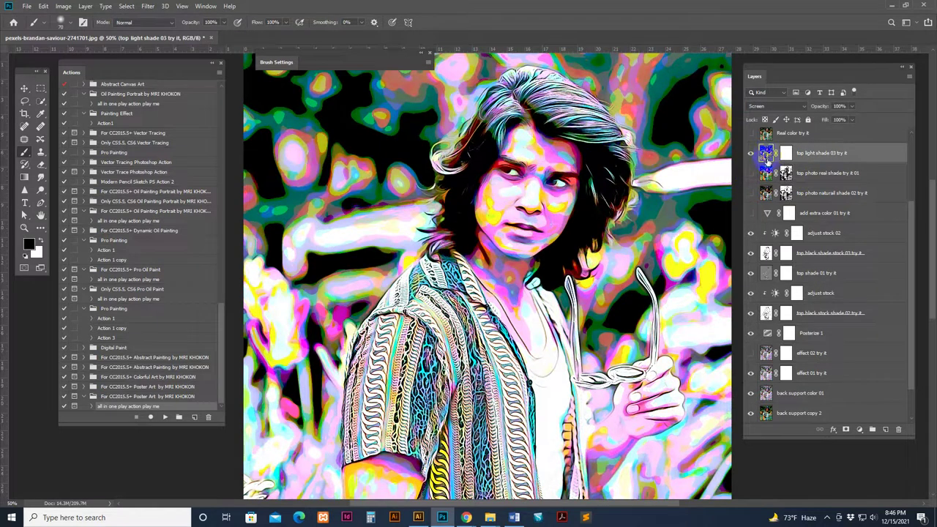
scroll(767, 155, "up", 3)
left_click(765, 192)
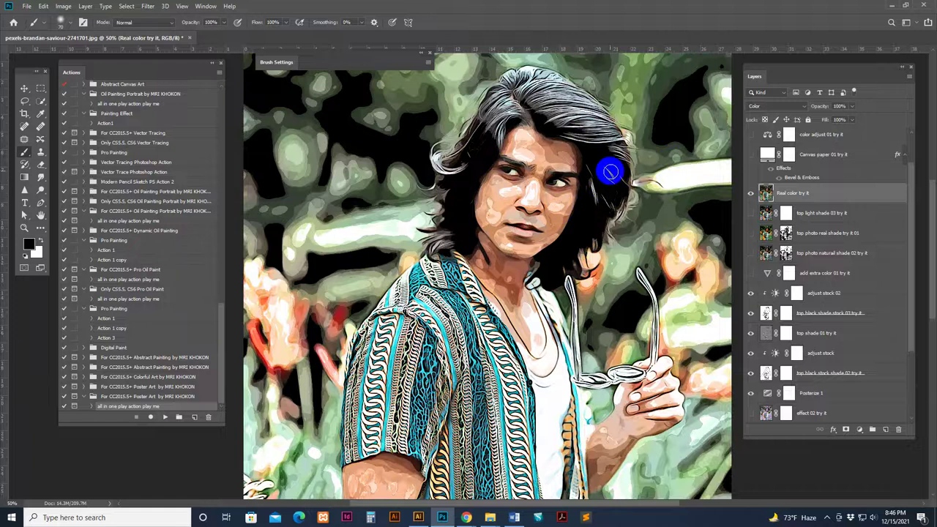
left_click(750, 193)
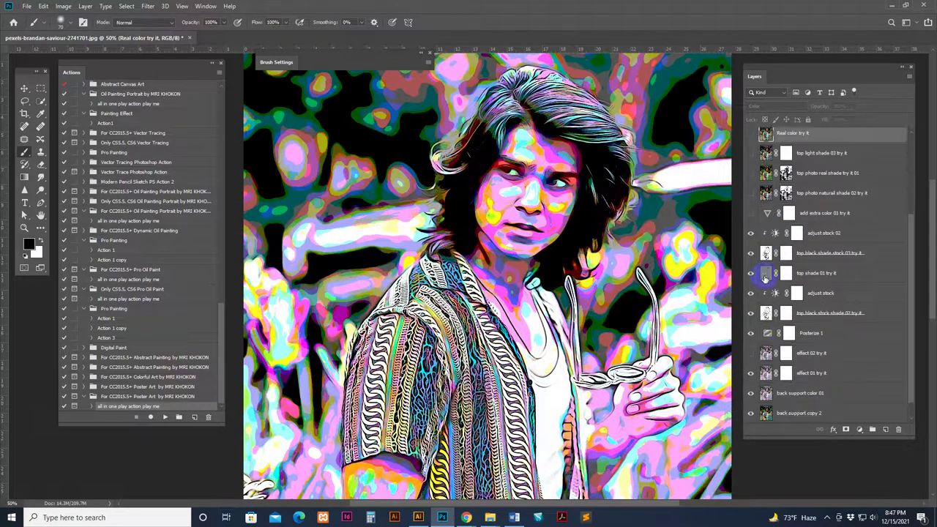
Target the effect 01 try it layer mask and zoom in on the face.
scroll(764, 271, "down", 3)
left_click(785, 333)
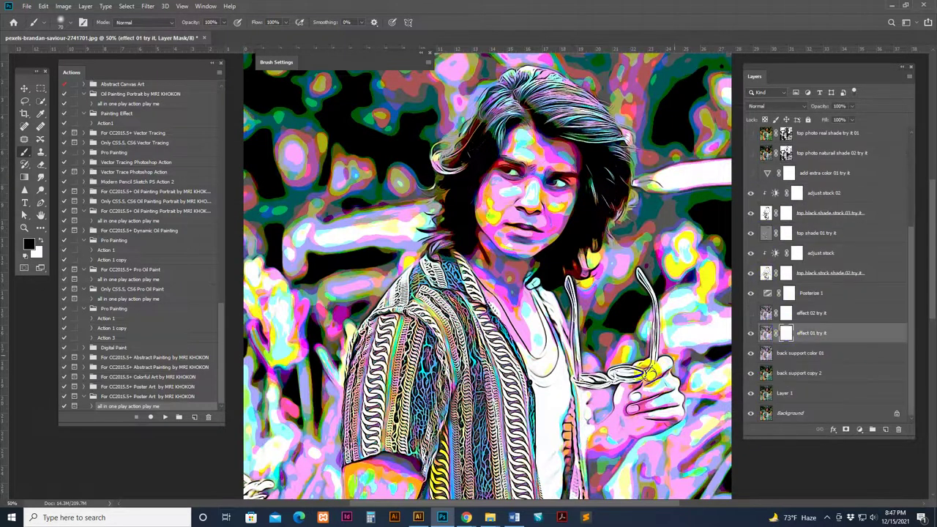
key("ctrl+plus")
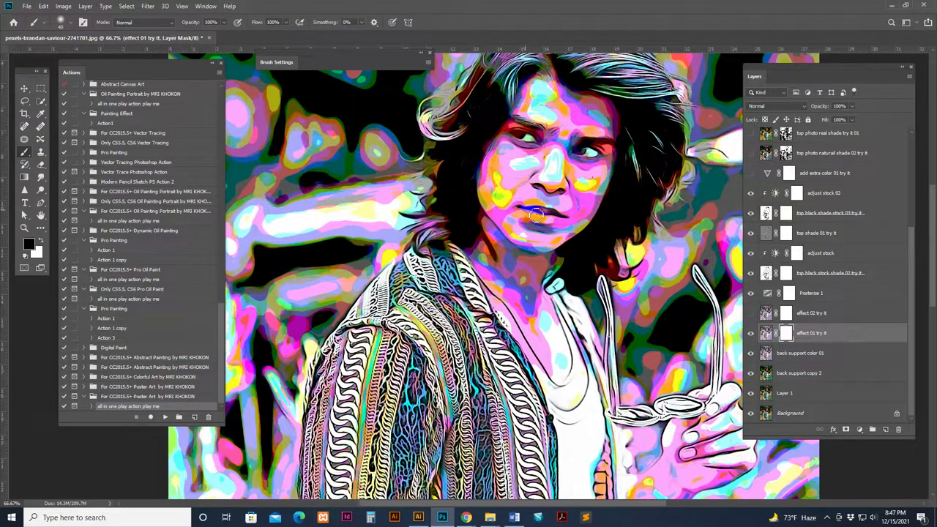
Mask the mouth area, compare the effect 01 and 02 layers, and target effect 02's mask.
left_click_drag(536, 214, 553, 213)
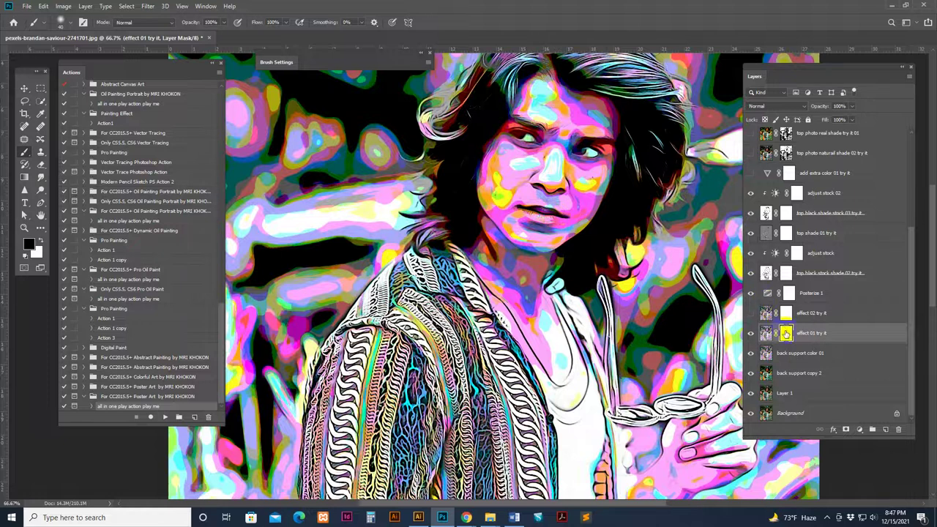
left_click(750, 333)
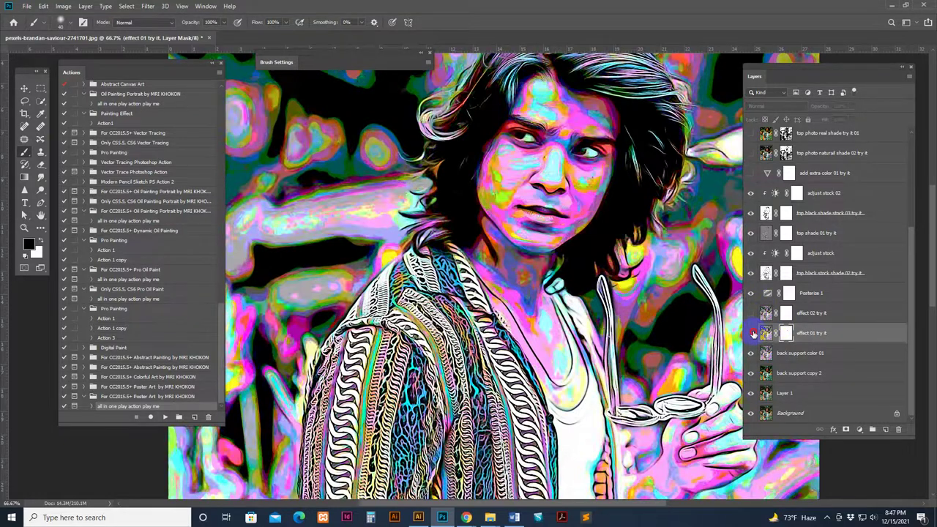
left_click(796, 356)
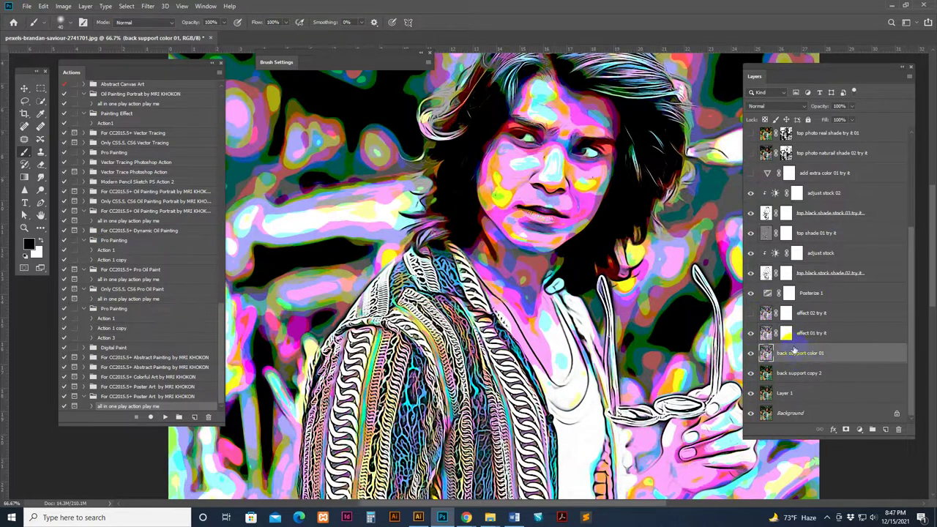
left_click(784, 334)
left_click(750, 313)
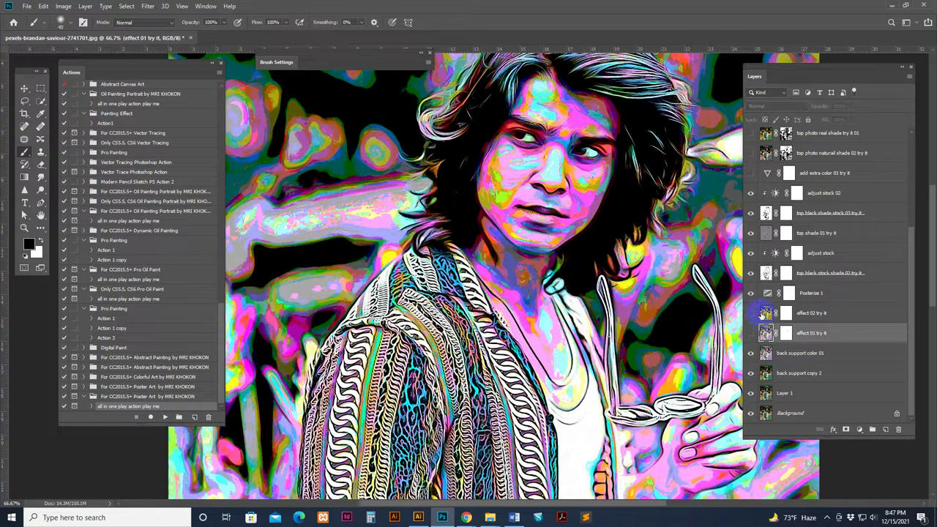
left_click(751, 313)
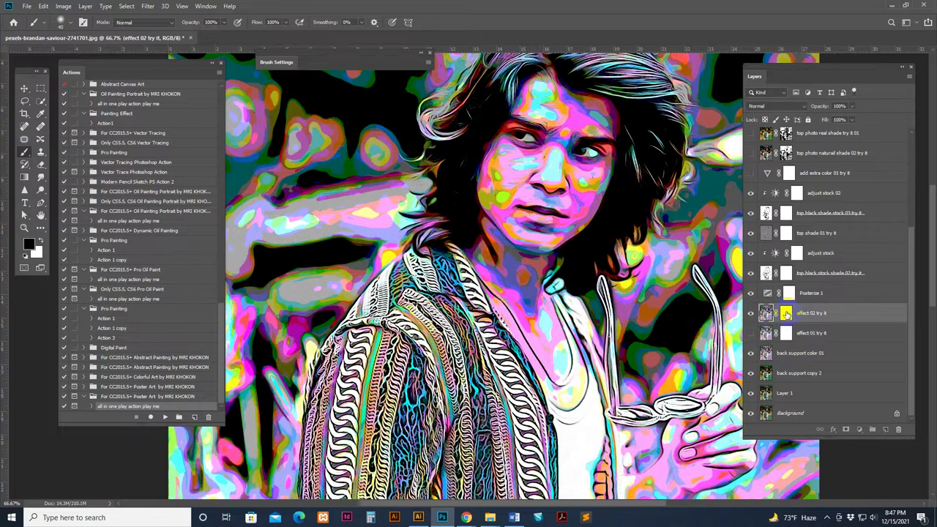
left_click(786, 313)
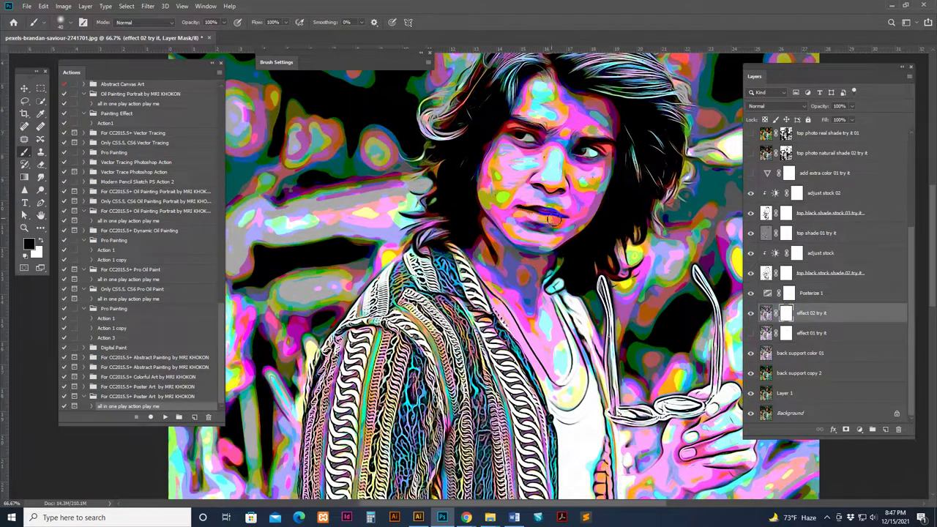
Mask effect 02 over the mouth, nose and right eye, hide it, and select effect 01 try it.
mouse_move(554, 220)
left_mouse_down()
mouse_move(592, 154)
mouse_move(512, 132)
mouse_move(563, 204)
mouse_move(554, 146)
mouse_move(557, 218)
left_mouse_up()
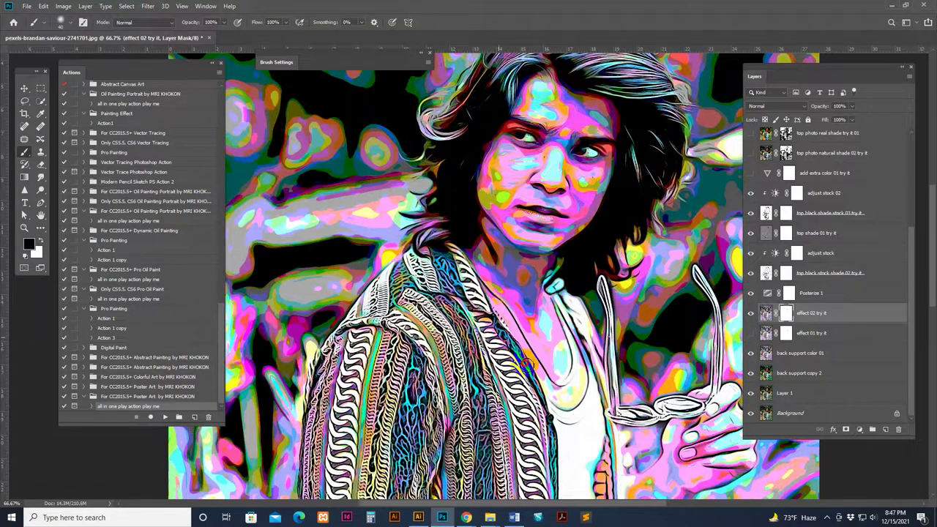
left_click(750, 312)
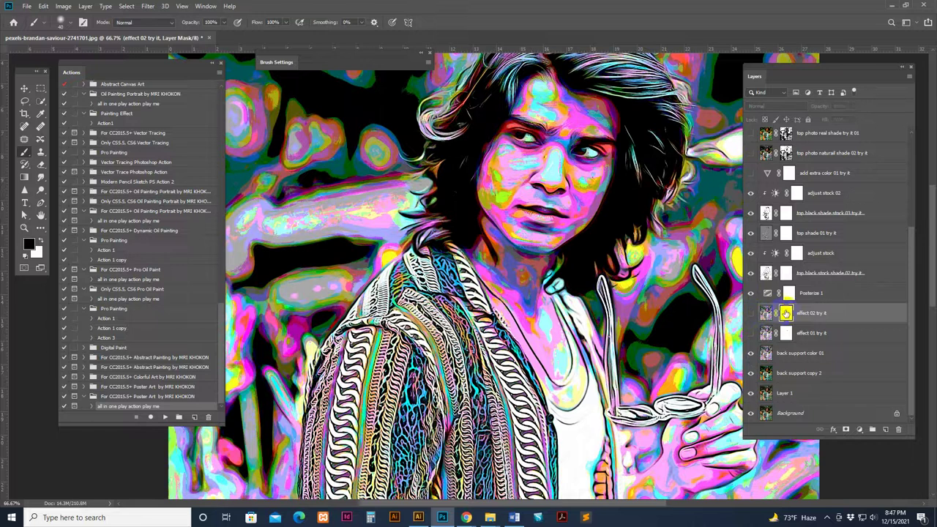
left_click(765, 333)
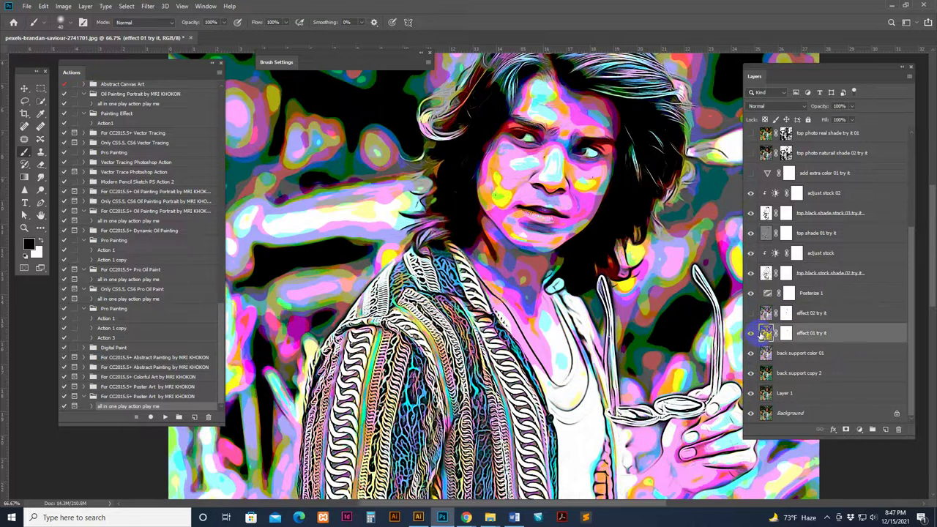
scroll(842, 310, "up", 2)
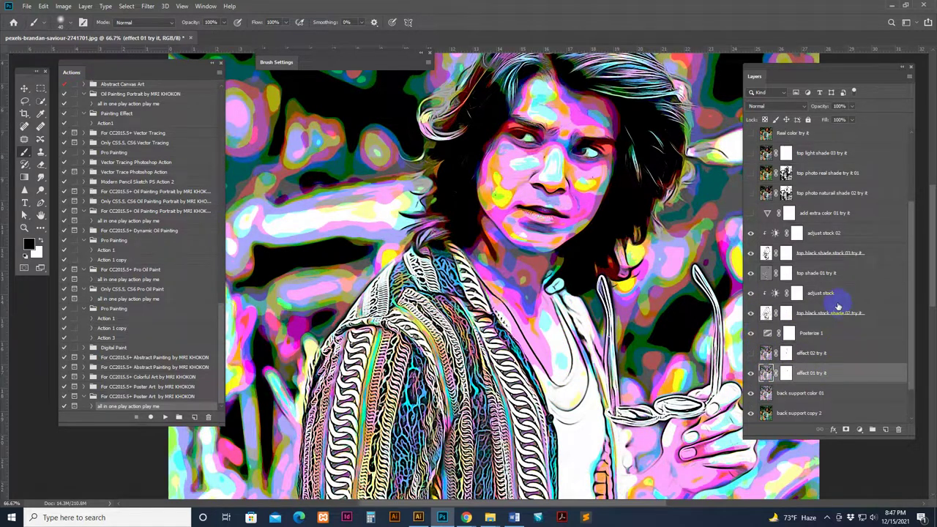
Preview the cyan color adjust 01 try it variant, then return to the pink version.
scroll(839, 246, "up", 2)
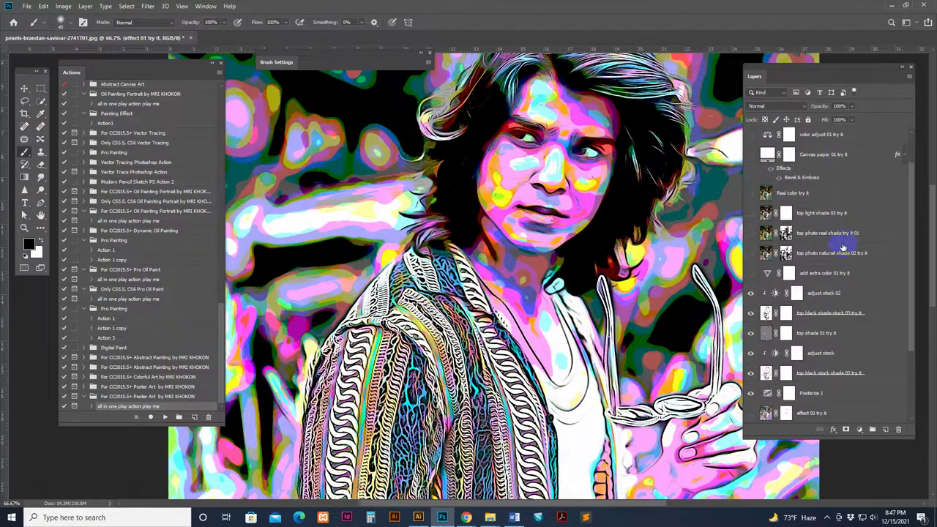
scroll(825, 226, "up", 3)
left_click(767, 196)
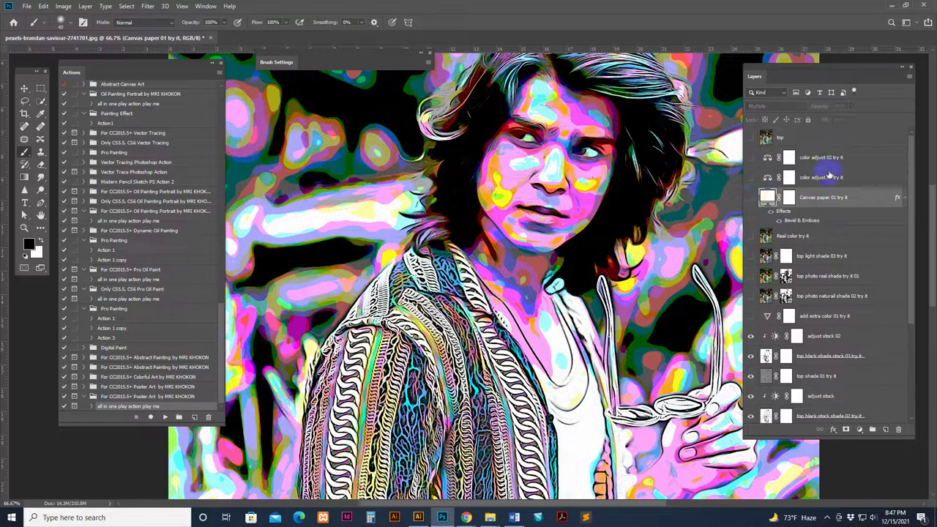
left_click(758, 178)
left_click(750, 177)
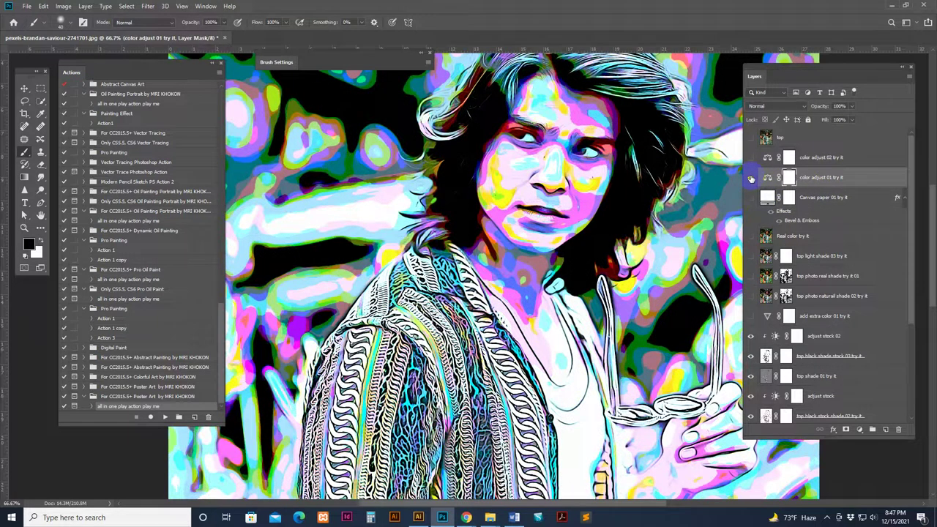
left_click(750, 178)
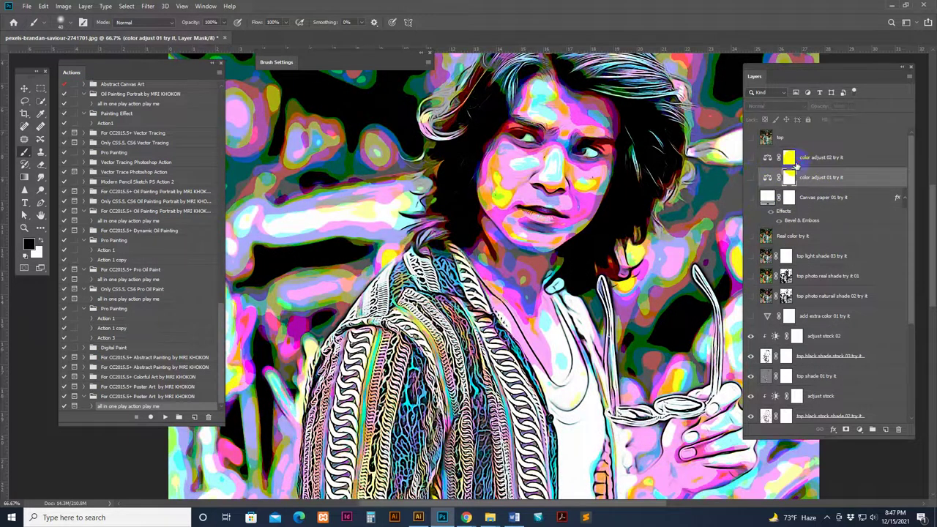
Hide color adjust 02 try it, select effect 01 try it and dab colour on the left cheek.
left_click(758, 157)
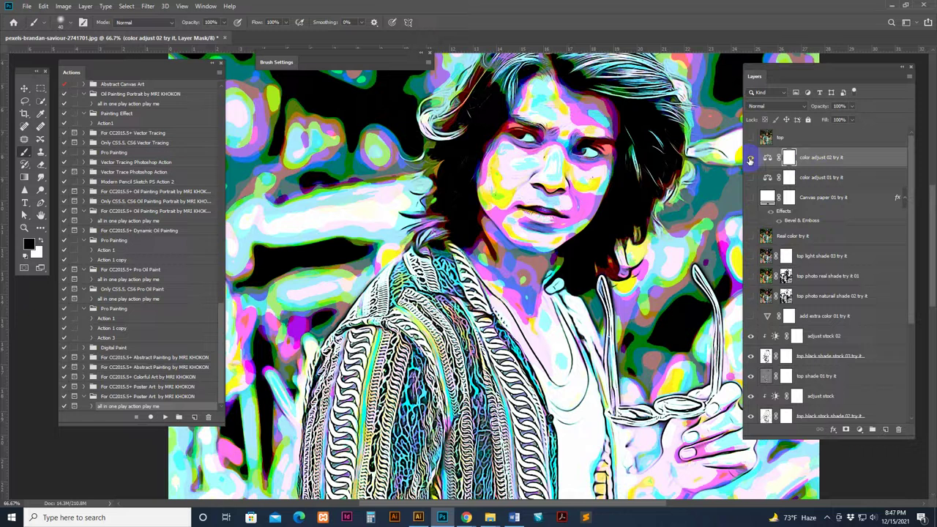
left_click(751, 159)
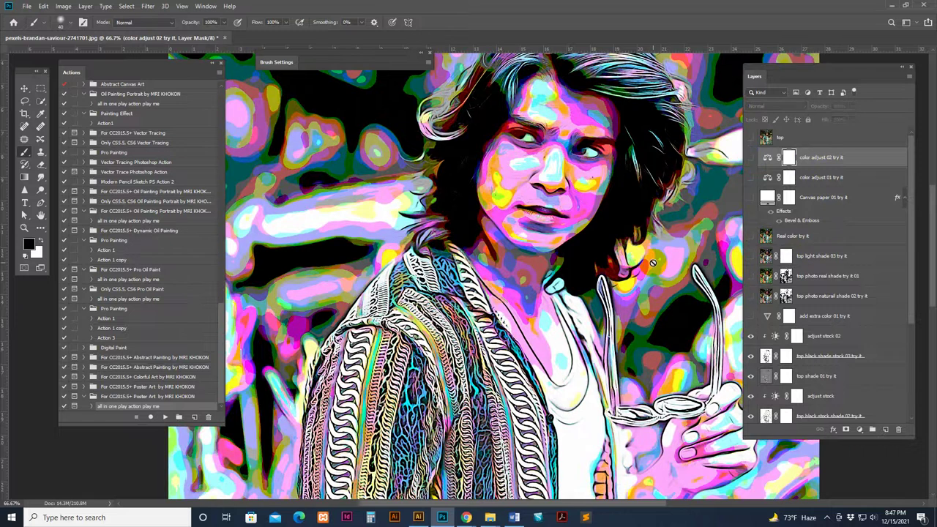
scroll(841, 341, "down", 3)
scroll(842, 341, "down", 2)
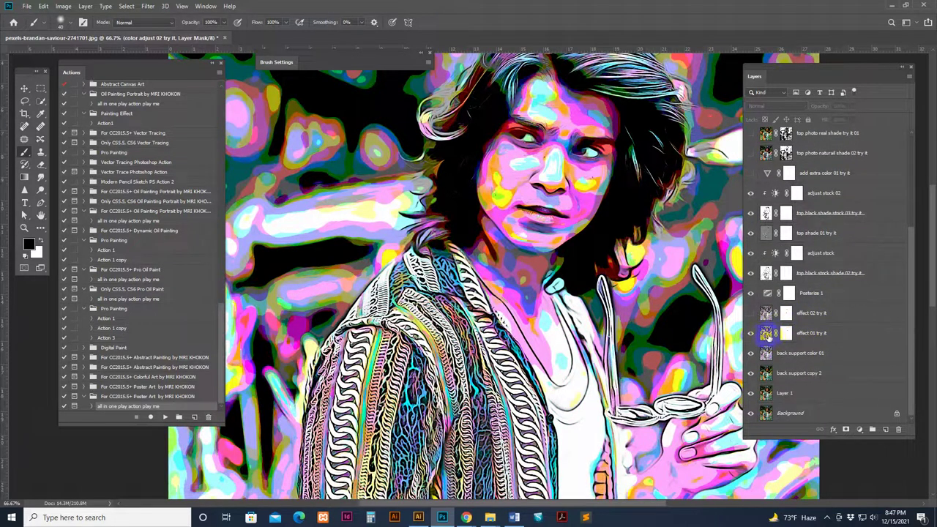
left_click(766, 333)
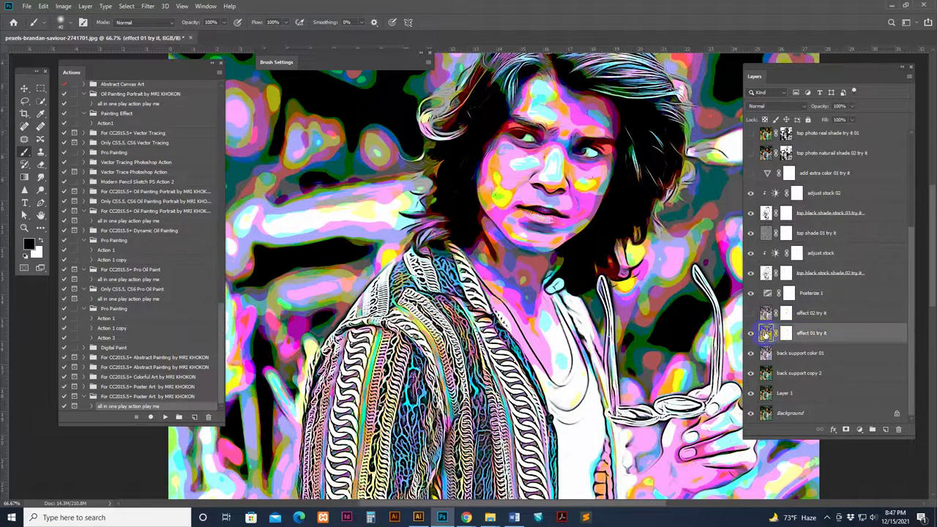
left_click_drag(576, 190, 525, 172)
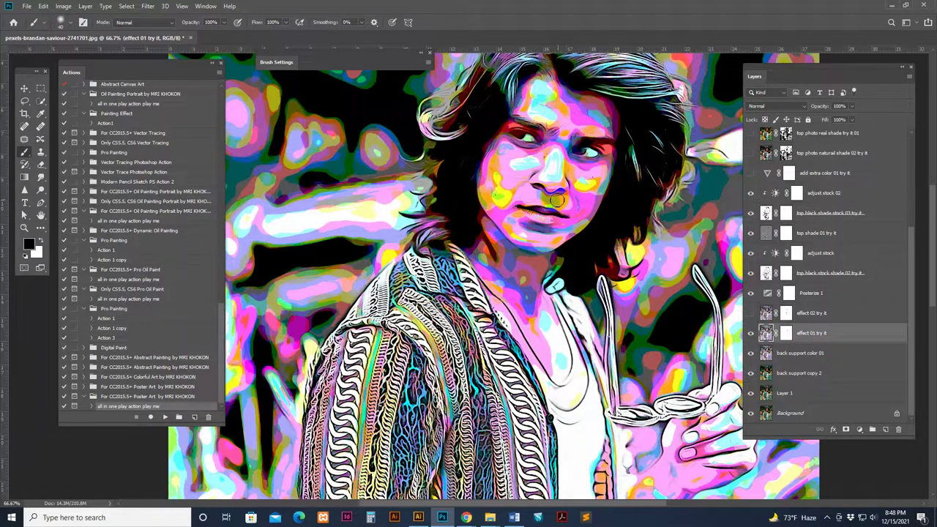
Choose the 45 px brush from the Brushes (Load me 1st) 25 set for the Smudge tool.
left_click(64, 22)
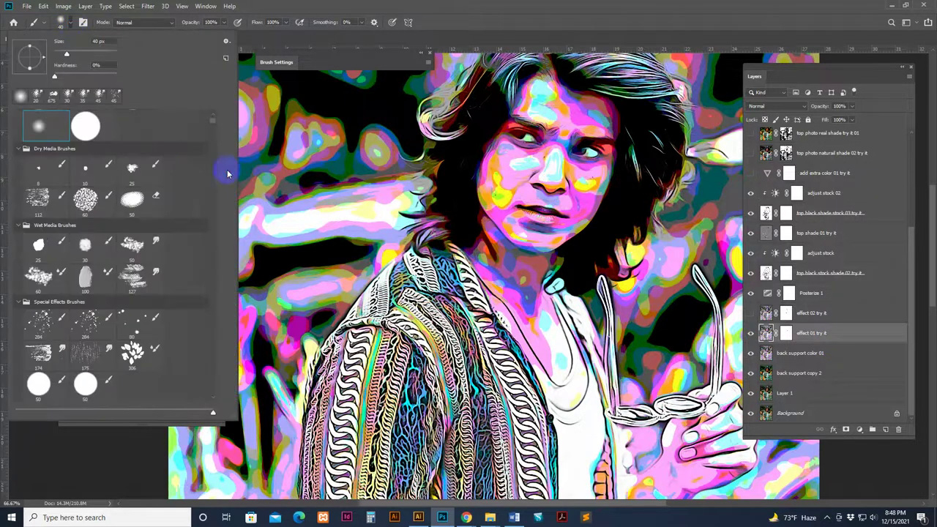
mouse_move(218, 127)
left_mouse_down()
mouse_move(230, 262)
mouse_move(220, 404)
left_mouse_up()
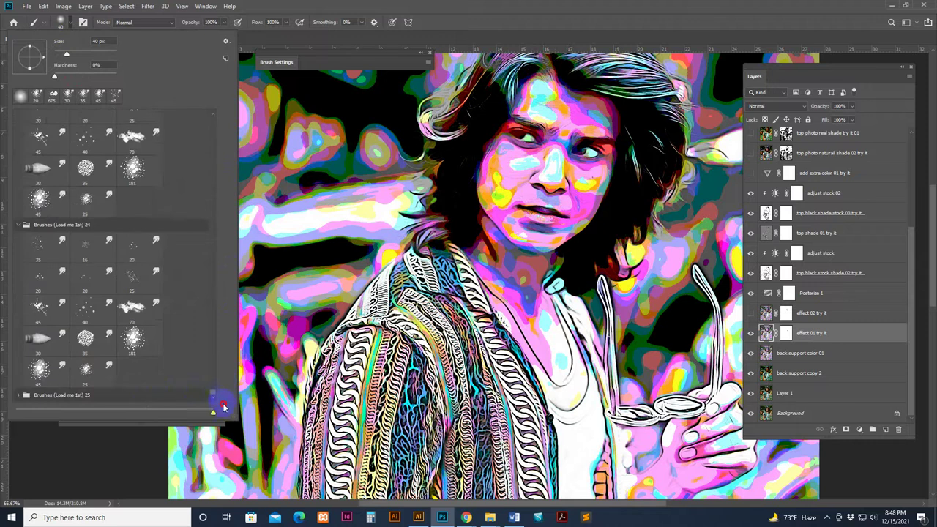
left_click(21, 395)
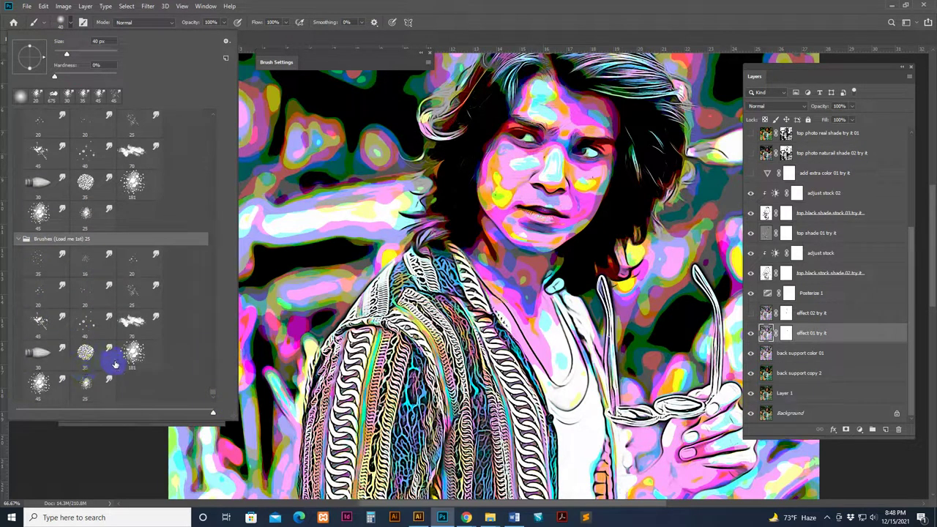
left_click(41, 385)
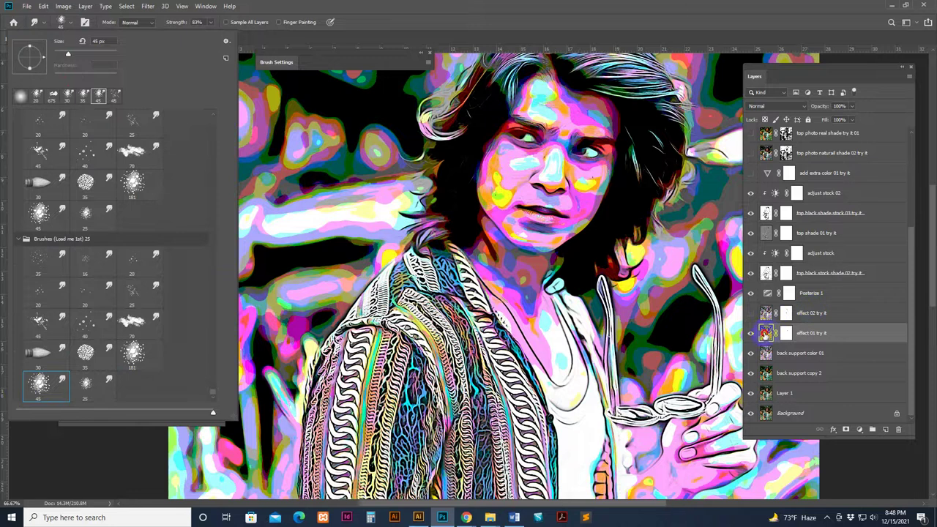
left_click(765, 333)
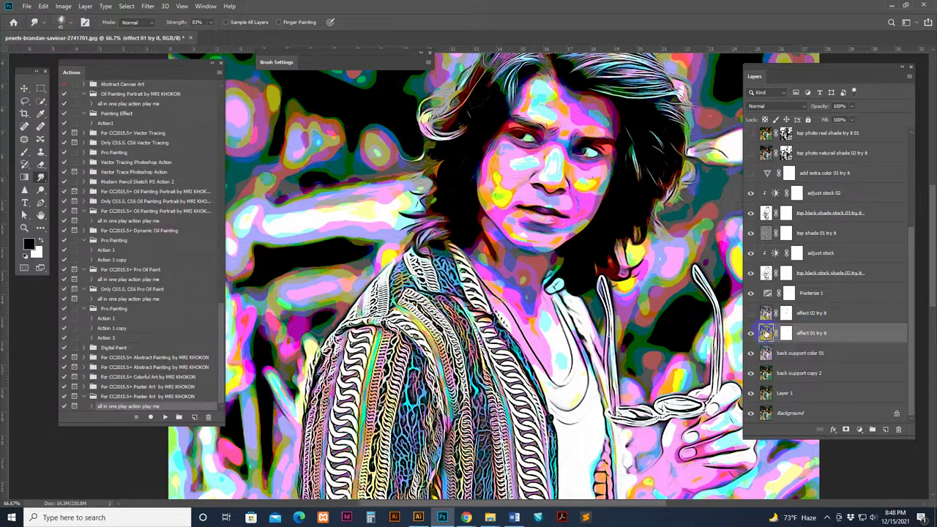
Smudge the colour patches across the left cheek, cheeks and nose, zooming in to 100%.
mouse_move(470, 187)
left_mouse_down()
mouse_move(515, 173)
mouse_move(502, 163)
mouse_move(543, 170)
left_mouse_up()
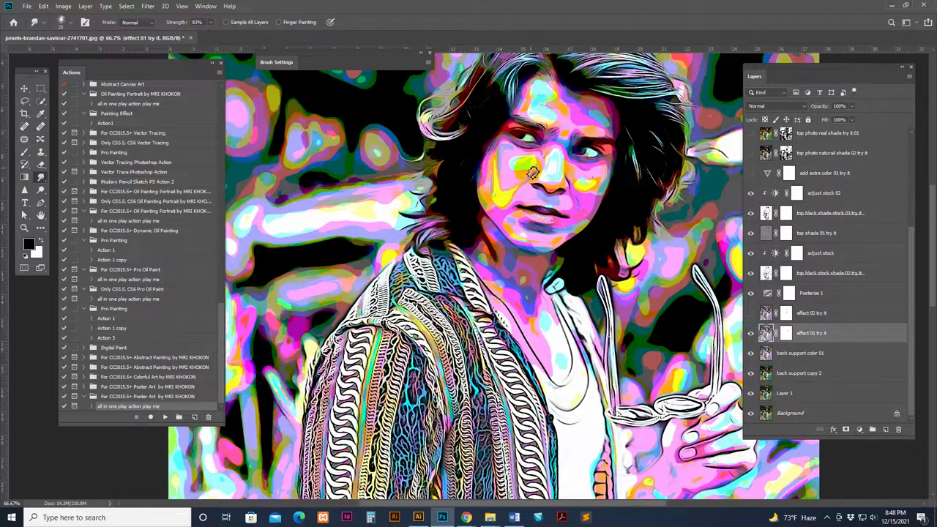
left_click_drag(532, 173, 526, 182)
left_click_drag(578, 196, 618, 202)
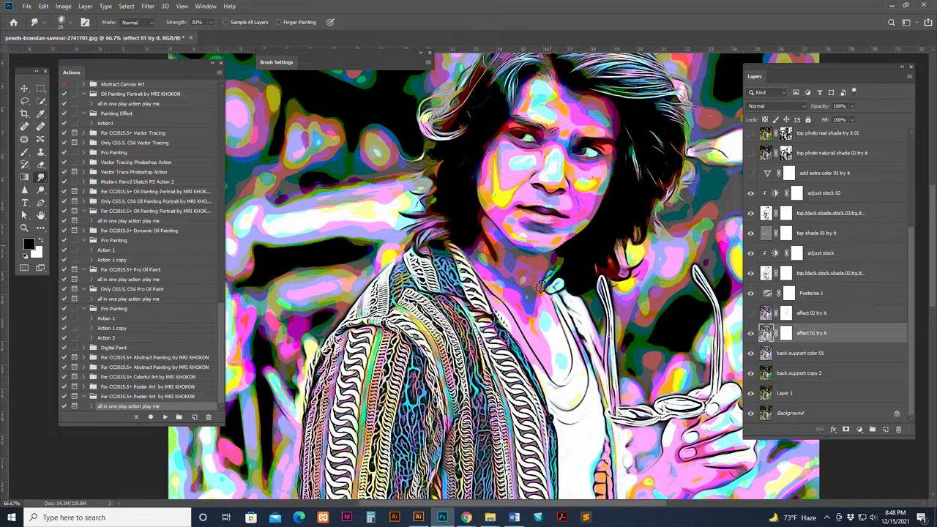
scroll(554, 287, "up", 2)
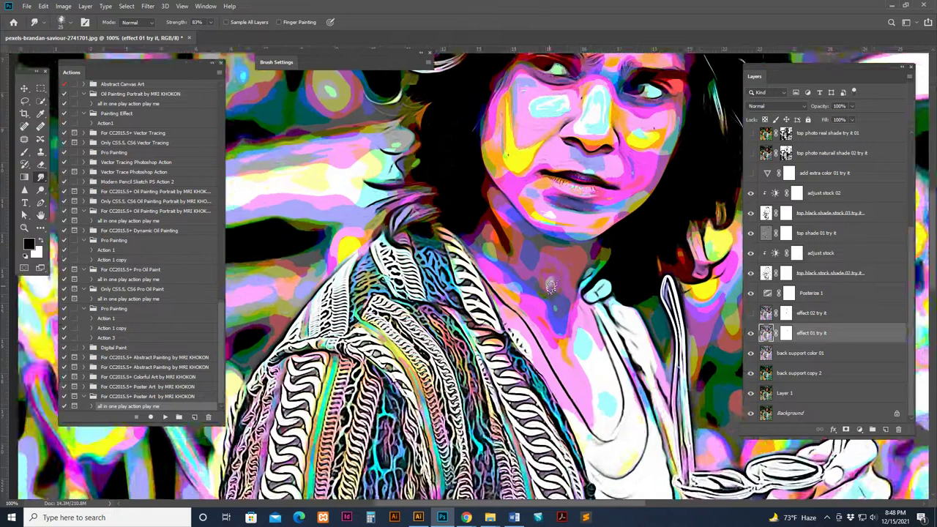
left_click_drag(545, 287, 527, 353)
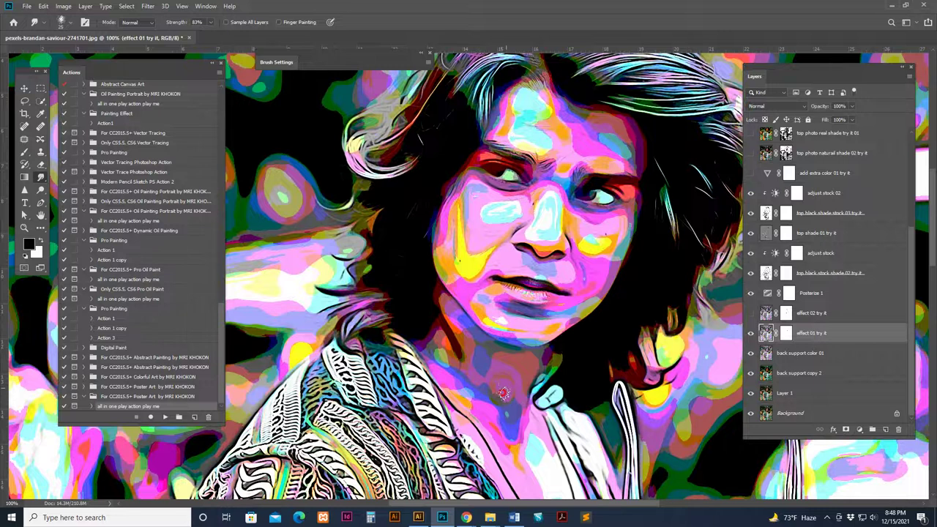
Smudge and lightly blend the colours down the neck.
mouse_move(488, 374)
left_mouse_down()
mouse_move(500, 396)
mouse_move(515, 383)
left_mouse_up()
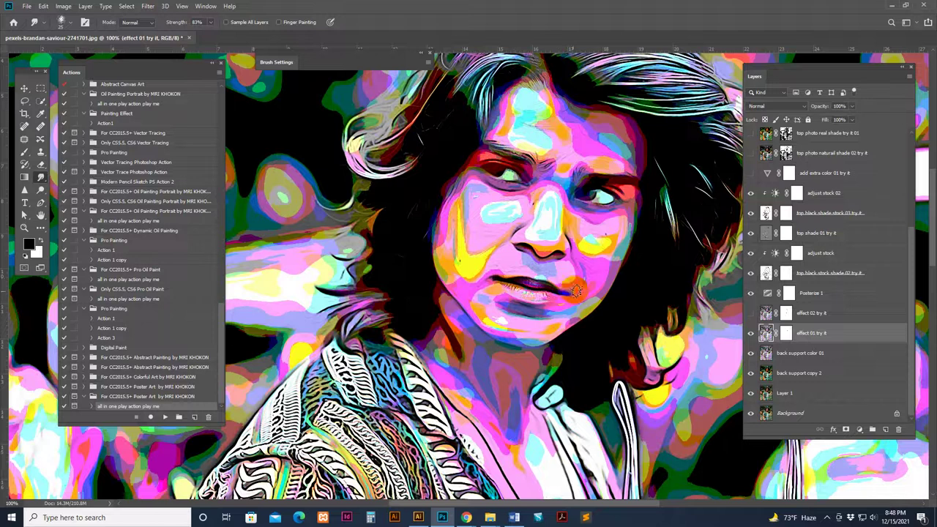
left_click_drag(524, 382, 522, 411)
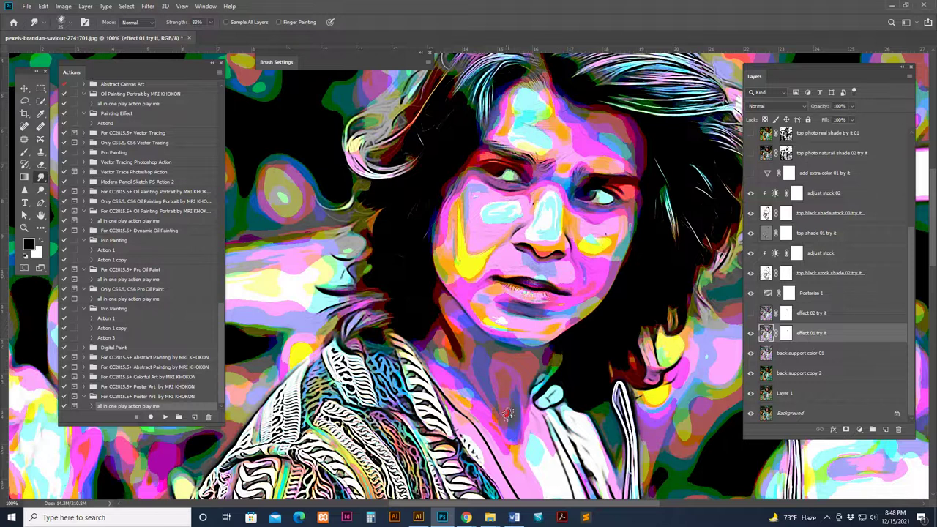
left_click_drag(542, 428, 546, 311)
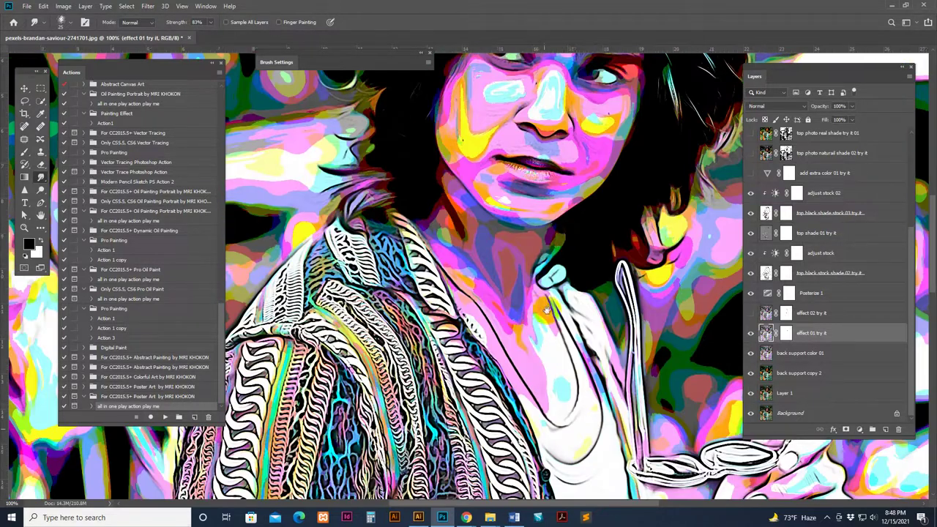
mouse_move(558, 390)
left_mouse_down()
mouse_move(485, 282)
mouse_move(486, 292)
mouse_move(451, 256)
mouse_move(491, 293)
mouse_move(546, 383)
mouse_move(544, 372)
left_mouse_up()
Blend the colours near the left cheek, the green forehead spot and the right cheek.
scroll(544, 372, "up", 5)
mouse_move(459, 357)
left_mouse_down()
mouse_move(504, 213)
mouse_move(492, 184)
mouse_move(496, 208)
left_mouse_up()
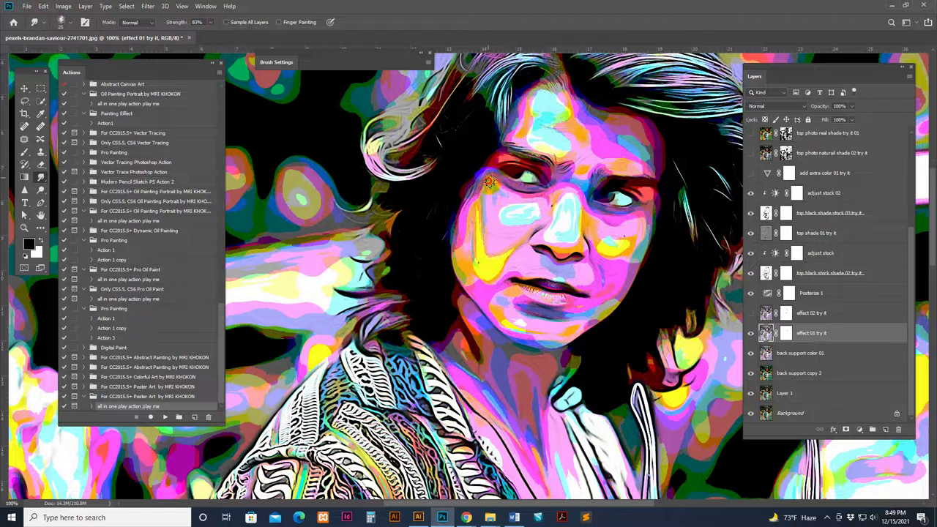
mouse_move(546, 112)
left_mouse_down()
mouse_move(546, 128)
mouse_move(559, 137)
mouse_move(551, 150)
mouse_move(578, 117)
mouse_move(626, 150)
mouse_move(614, 129)
mouse_move(642, 156)
mouse_move(604, 124)
mouse_move(624, 157)
mouse_move(589, 157)
mouse_move(608, 147)
mouse_move(574, 158)
mouse_move(590, 149)
left_mouse_up()
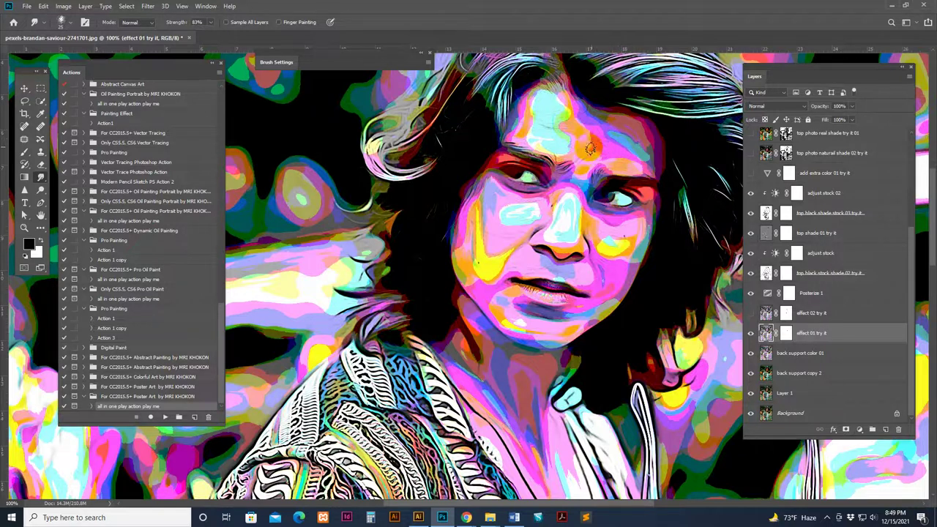
mouse_move(615, 234)
left_mouse_down()
mouse_move(639, 231)
mouse_move(619, 285)
mouse_move(638, 242)
mouse_move(600, 311)
left_mouse_up()
scroll(571, 311, "up", 2)
scroll(541, 311, "right", 1)
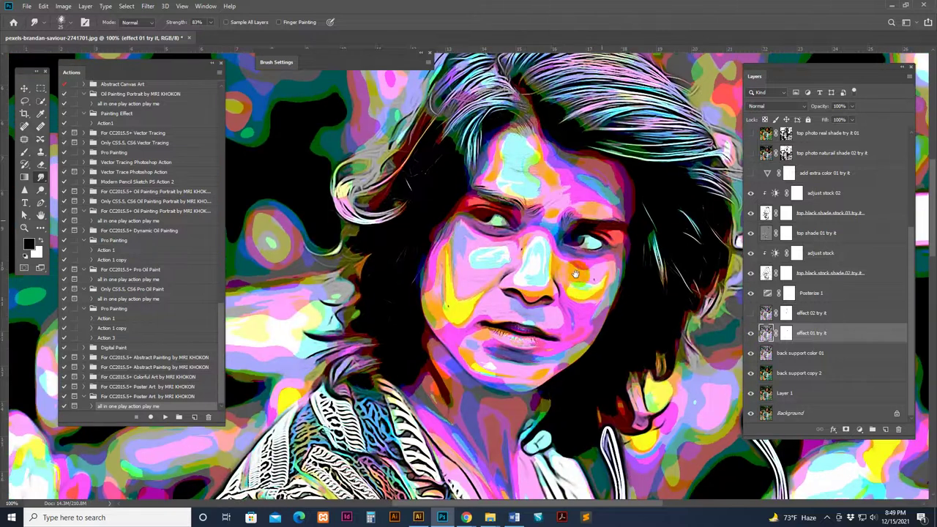
left_click(413, 197)
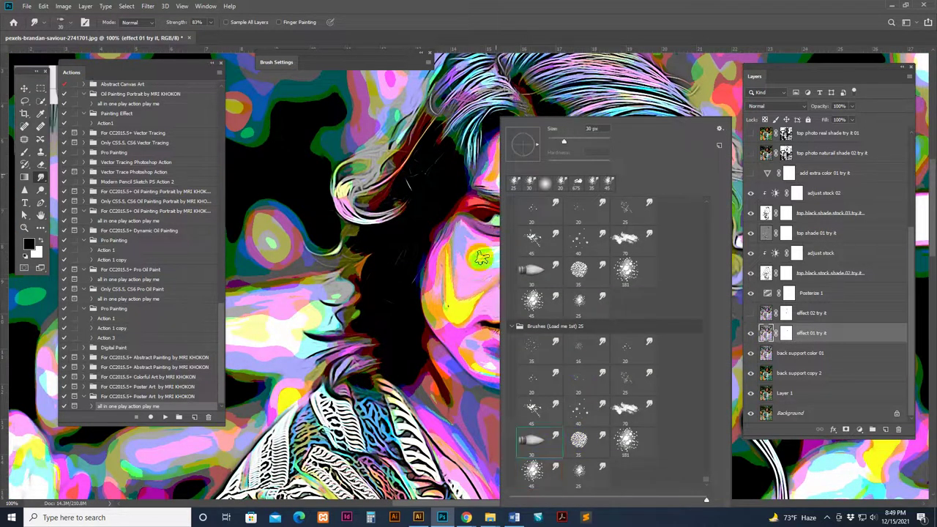
Smudge the yellow cheek patch and the dark hair on both sides of the face.
left_click(472, 263)
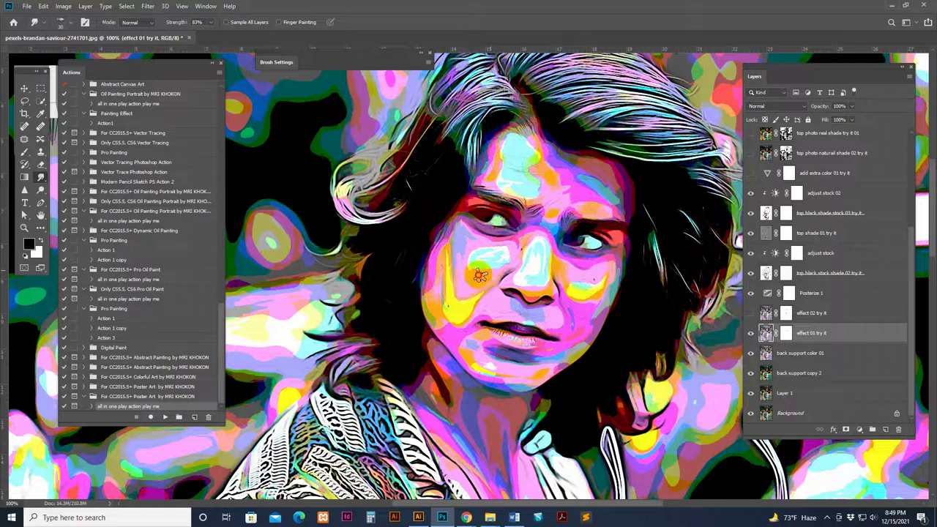
left_click_drag(462, 276, 460, 253)
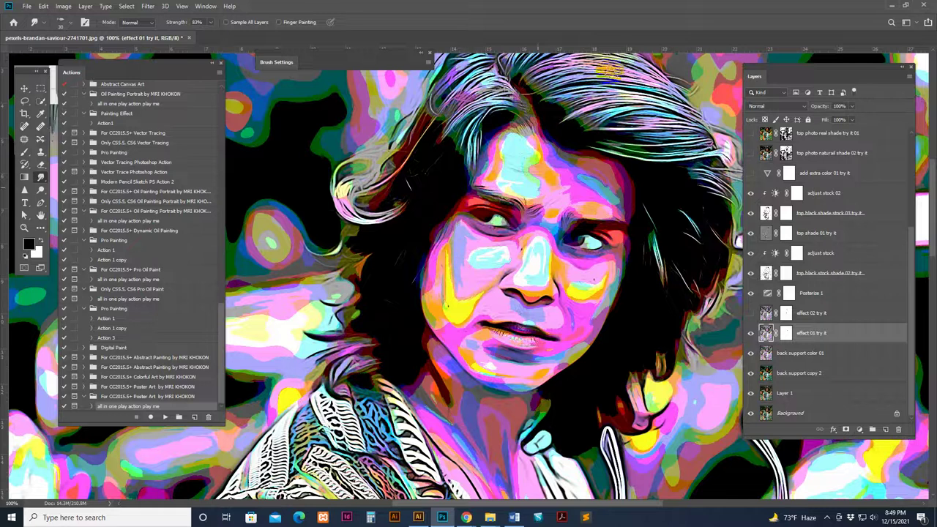
mouse_move(567, 117)
left_mouse_down()
mouse_move(622, 93)
mouse_move(462, 134)
mouse_move(384, 224)
left_mouse_up()
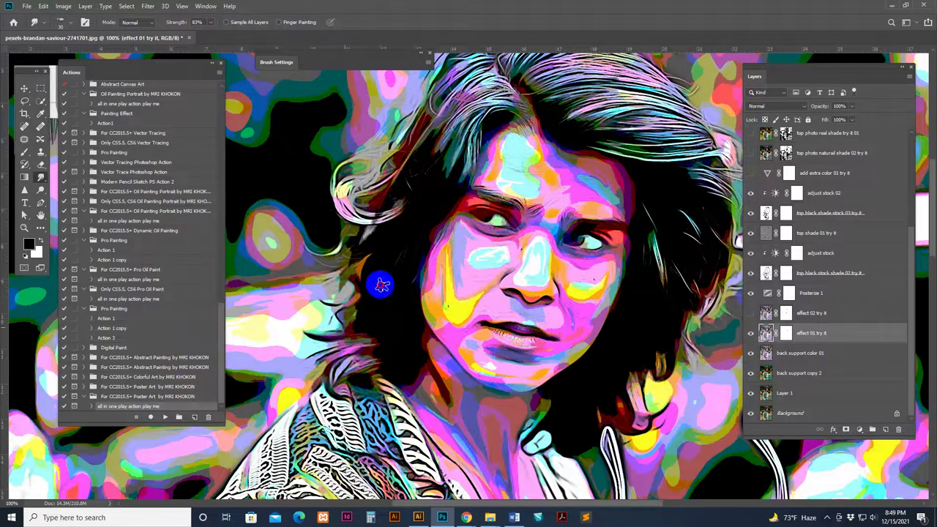
mouse_move(385, 225)
left_mouse_down()
mouse_move(683, 234)
mouse_move(600, 399)
left_mouse_up()
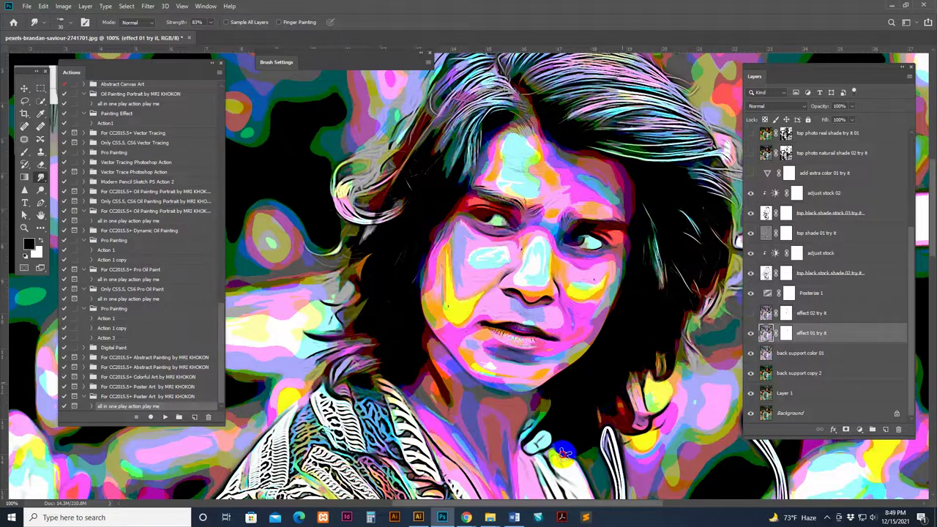
left_click(652, 283)
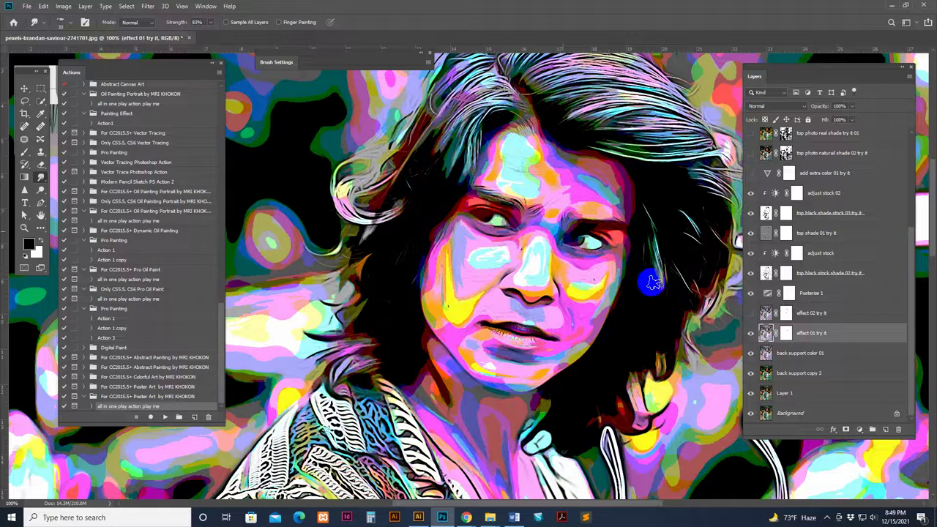
Save As JPEG named art.jpg and accept the quality 12 JPEG options.
left_click(25, 8)
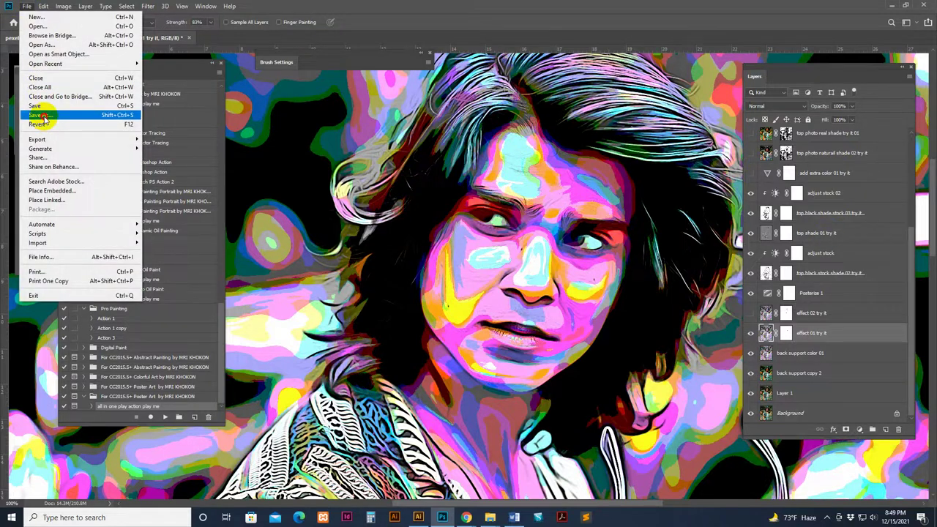
left_click(43, 116)
left_click(117, 323)
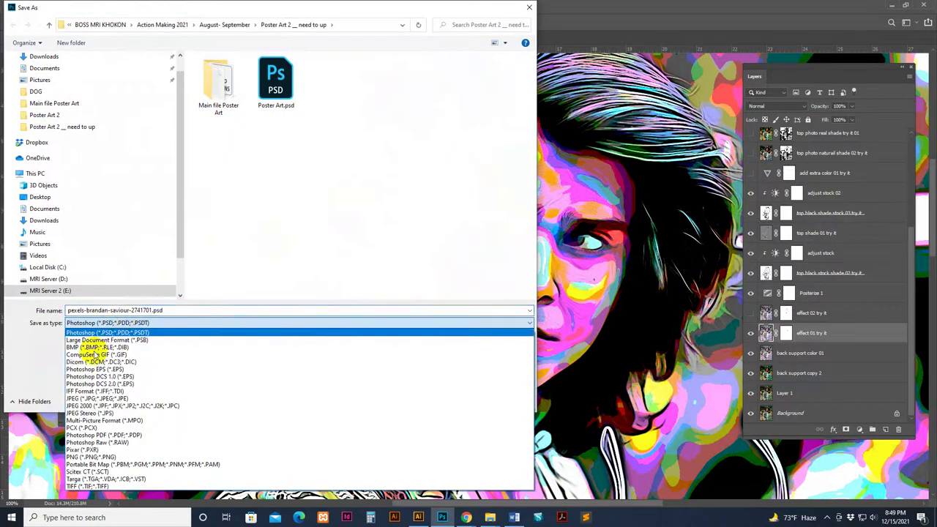
left_click(110, 398)
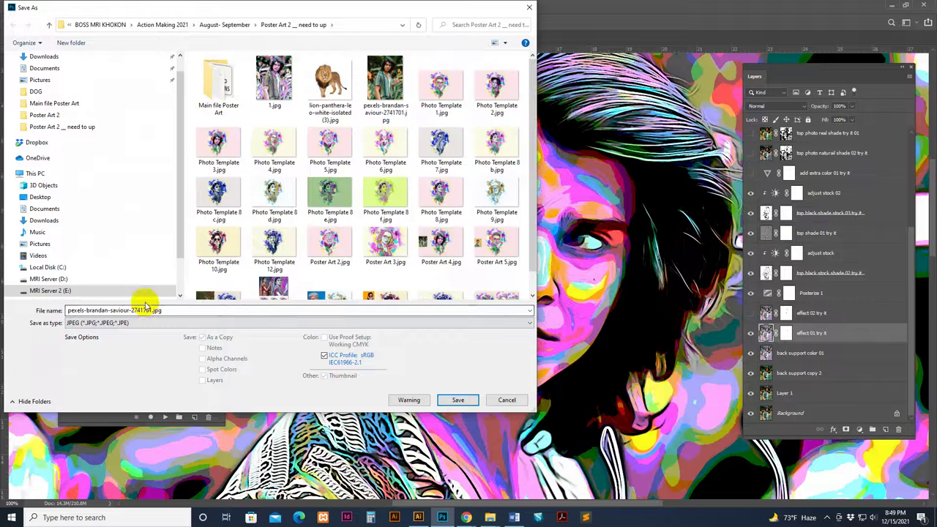
triple_click(146, 310)
left_click_drag(150, 310, 63, 313)
type("art")
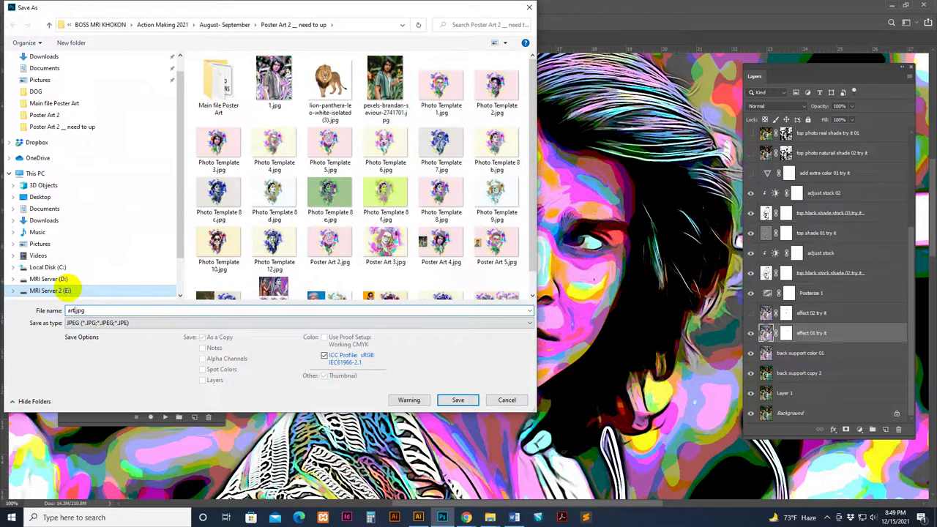
key("Return")
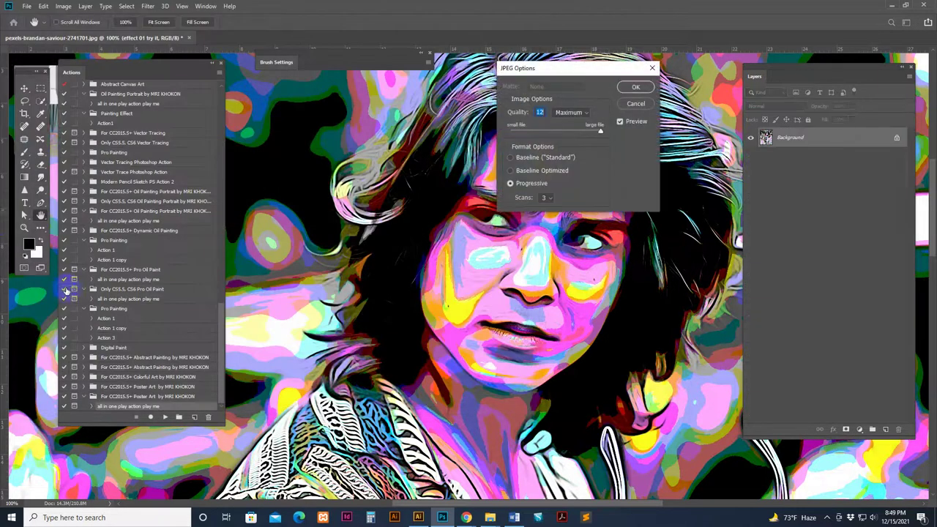
left_click(635, 88)
mouse_move(489, 517)
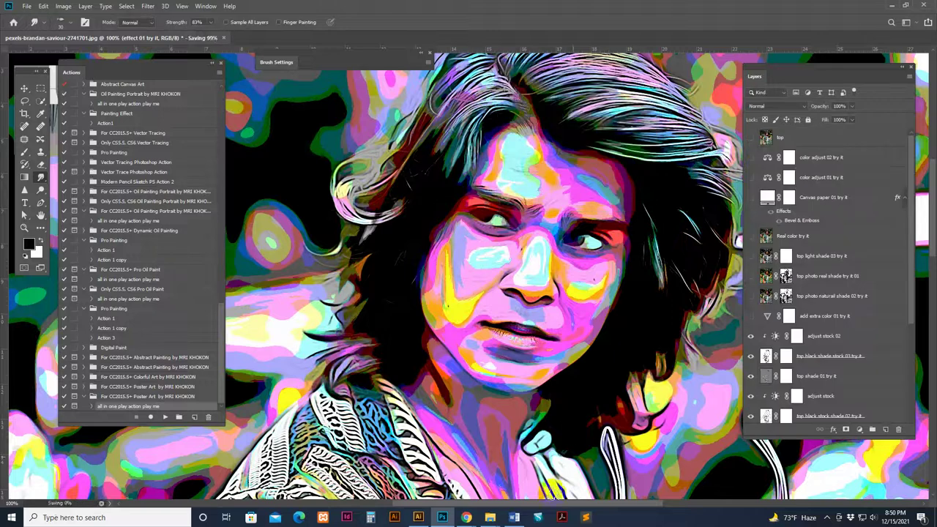
Open art.jpg in Photoshop, then open Photo Template.psd from the Main file Poster Art folder.
left_click(574, 490)
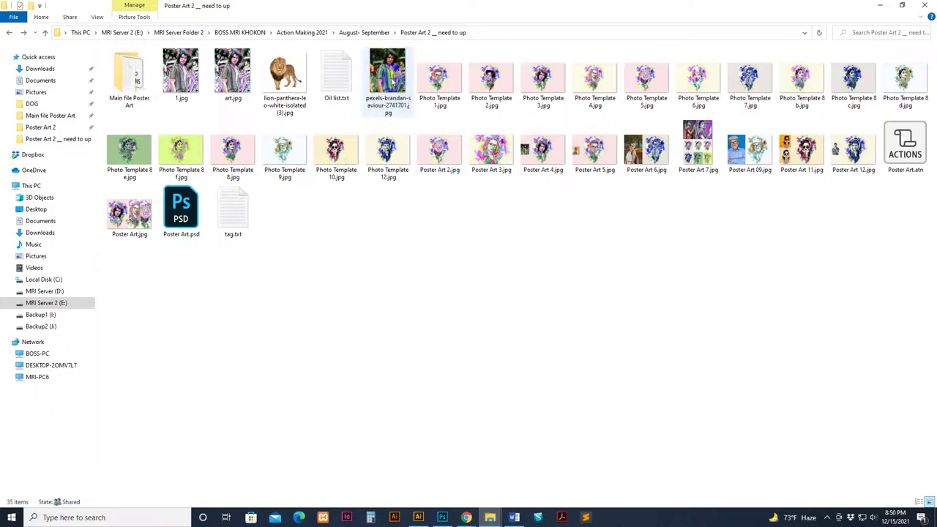
mouse_move(217, 64)
left_mouse_down()
mouse_move(568, 44)
mouse_move(559, 23)
left_mouse_up()
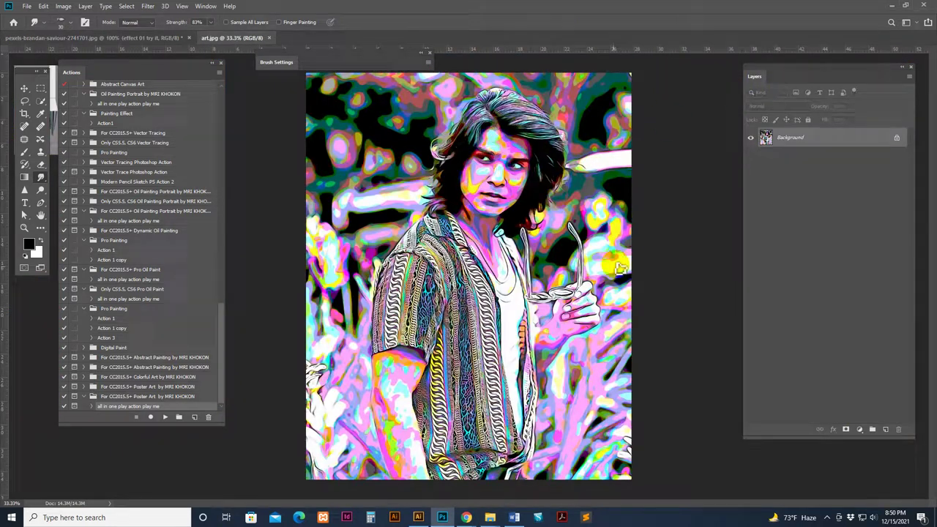
left_click(490, 507)
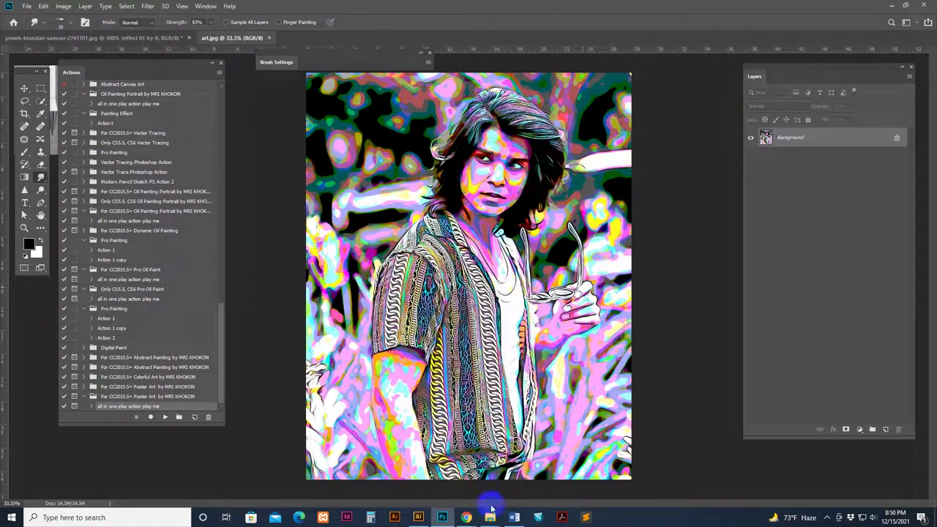
mouse_move(490, 518)
left_click(579, 467)
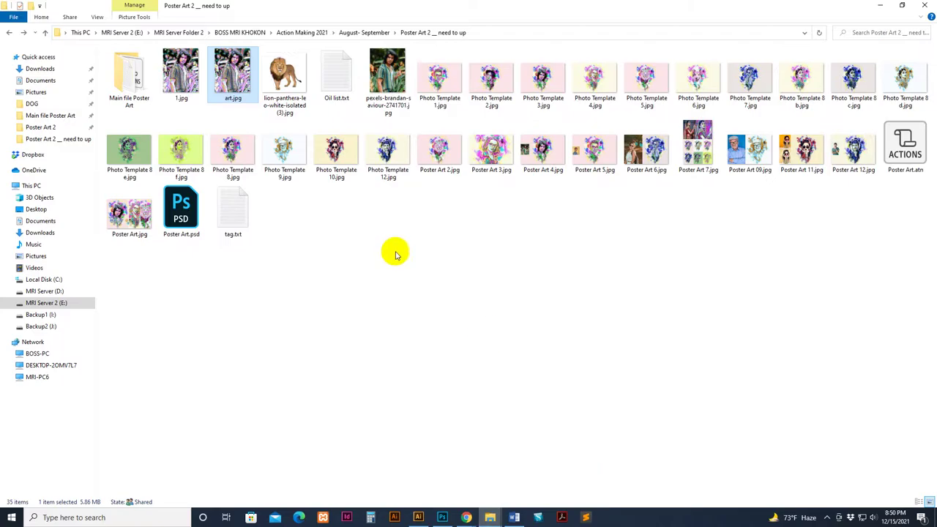
double_click(130, 92)
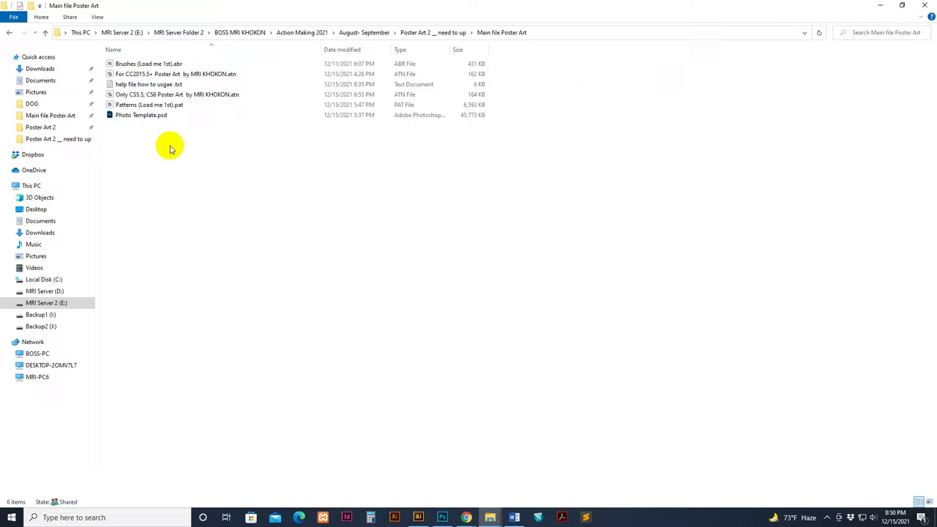
left_click(137, 115)
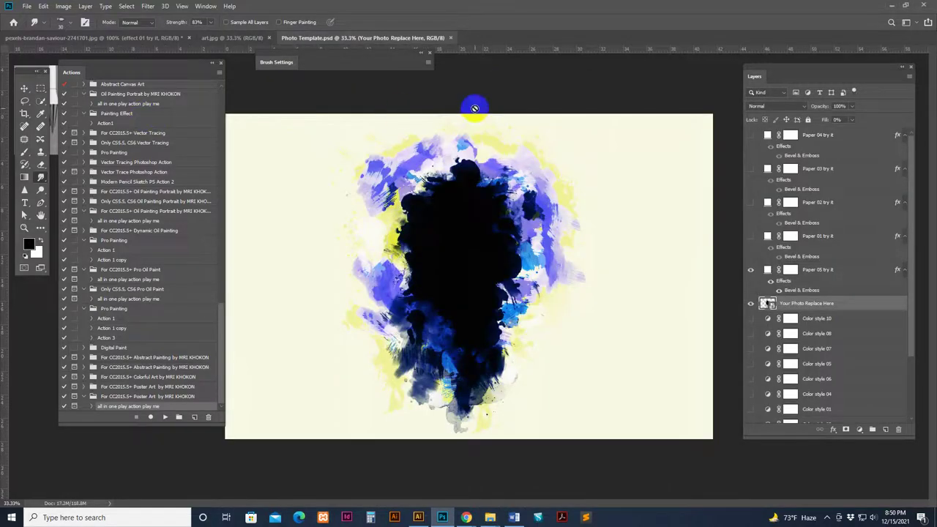
Open the 'Your Photo Replace Here' placeholder's contents as Fram.psb, showing its single Fram layer.
key("z")
left_click(480, 203)
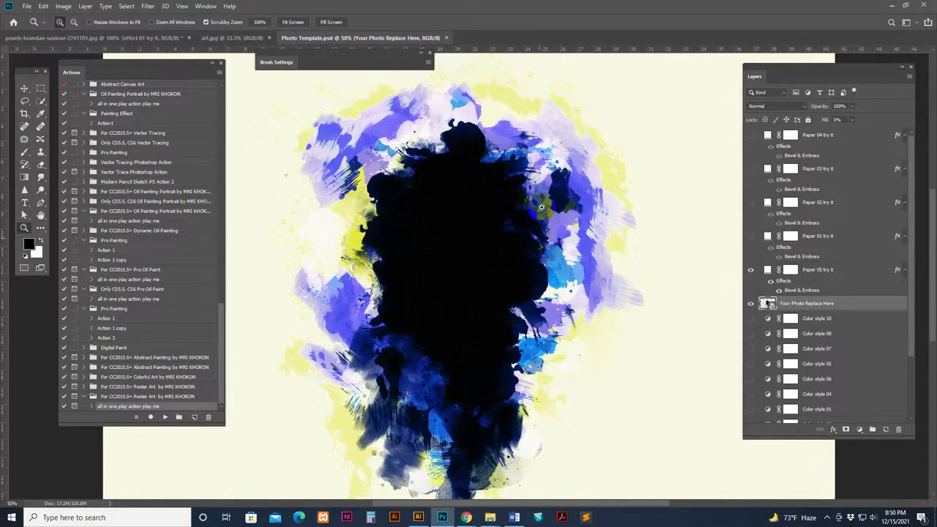
left_click(229, 38)
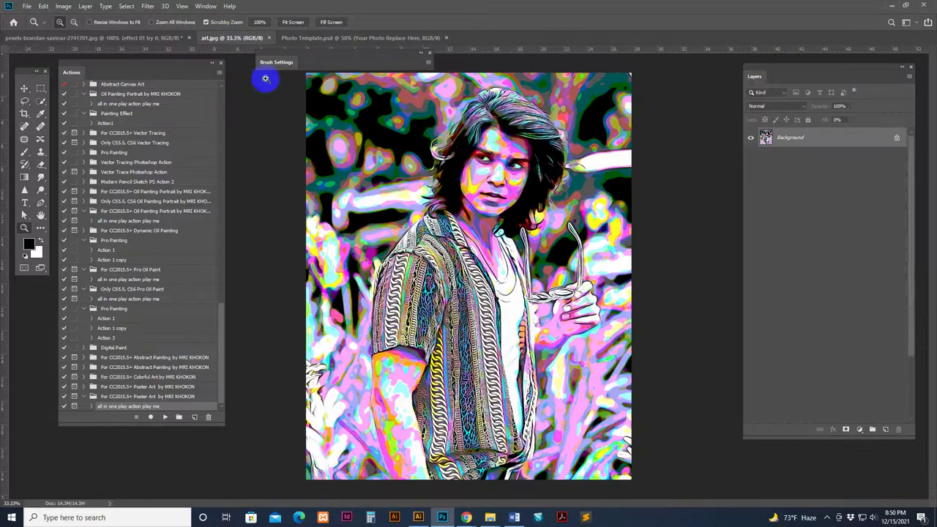
left_click(544, 192)
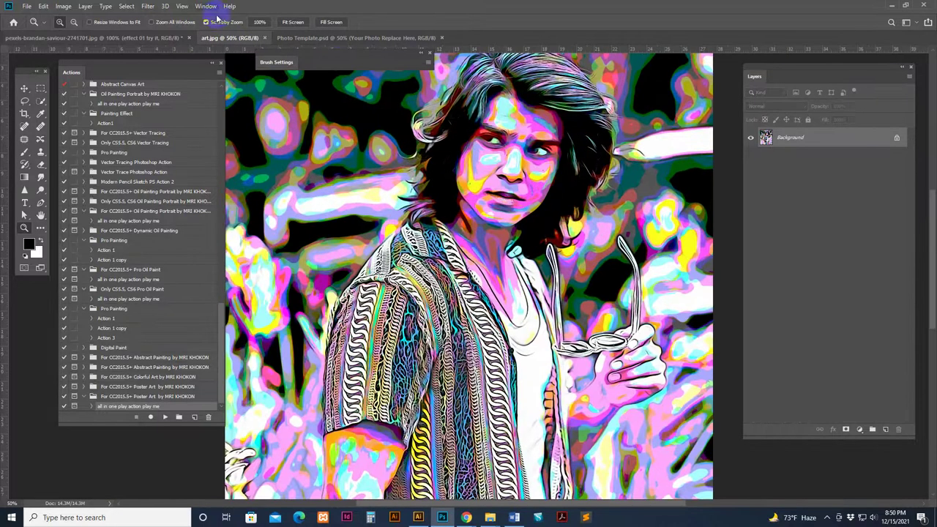
left_click(322, 38)
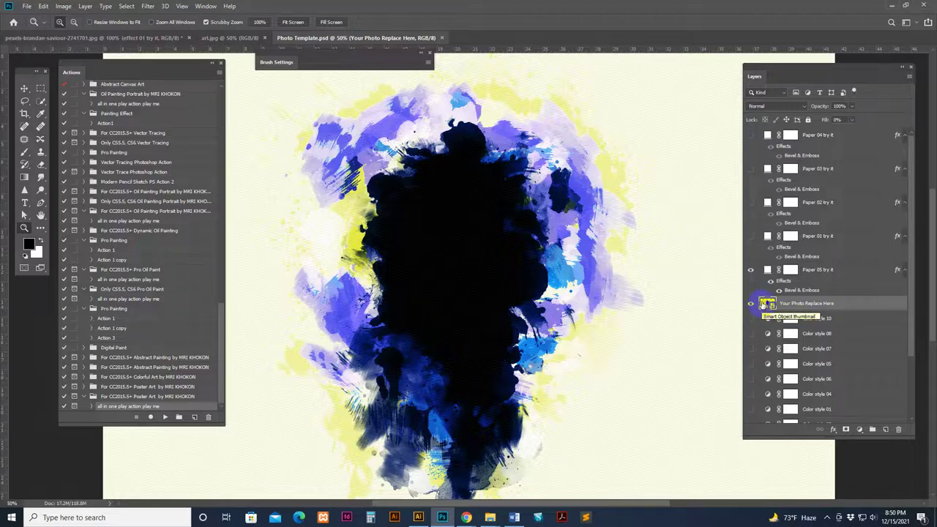
scroll(840, 313, "down", 2)
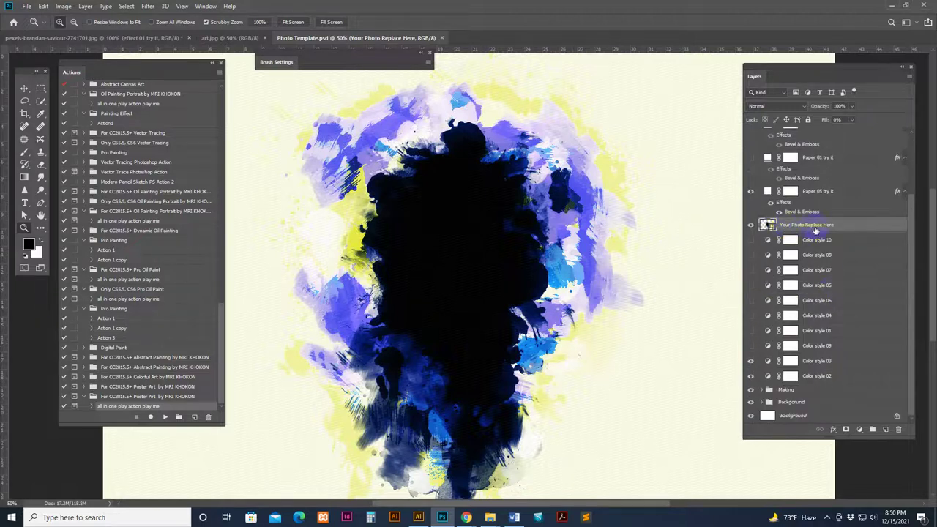
double_click(767, 224)
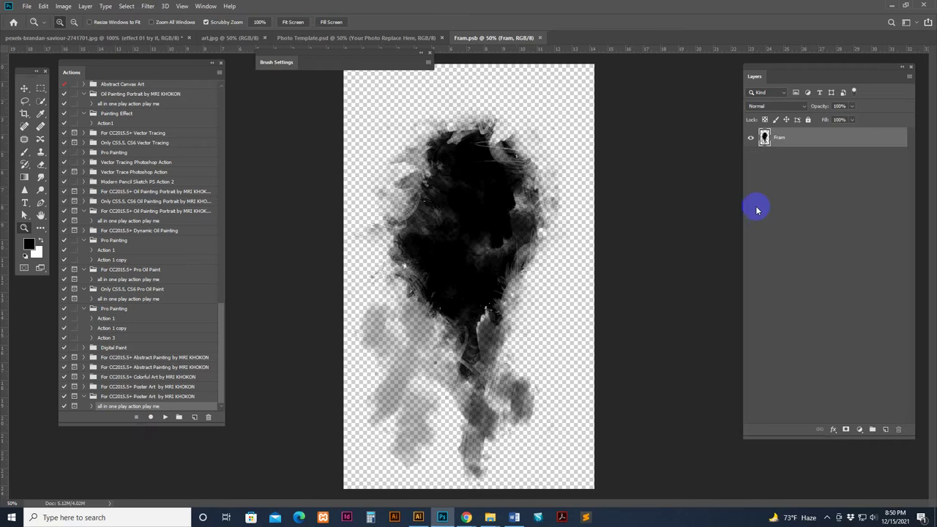
Select and copy the entire art.jpg portrait, and bring Fram.psb forward for pasting.
left_click(226, 37)
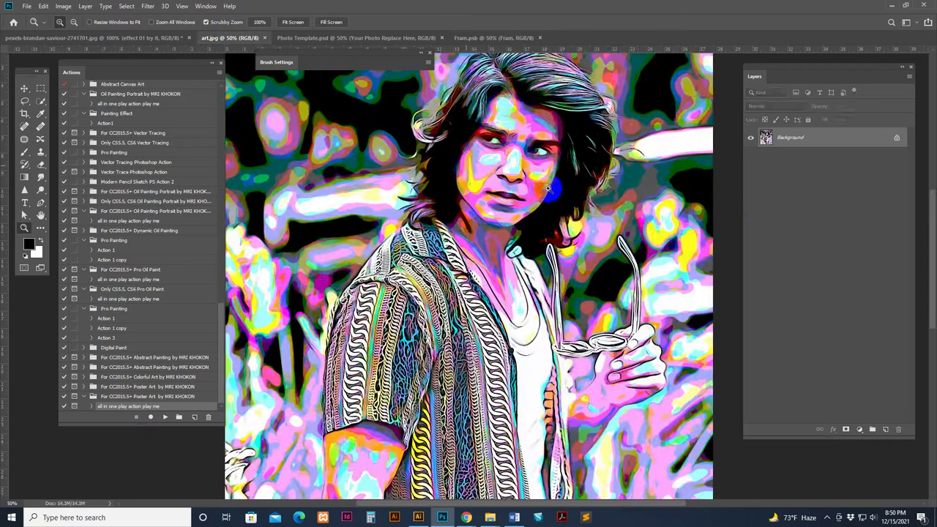
left_click_drag(657, 237, 282, 129)
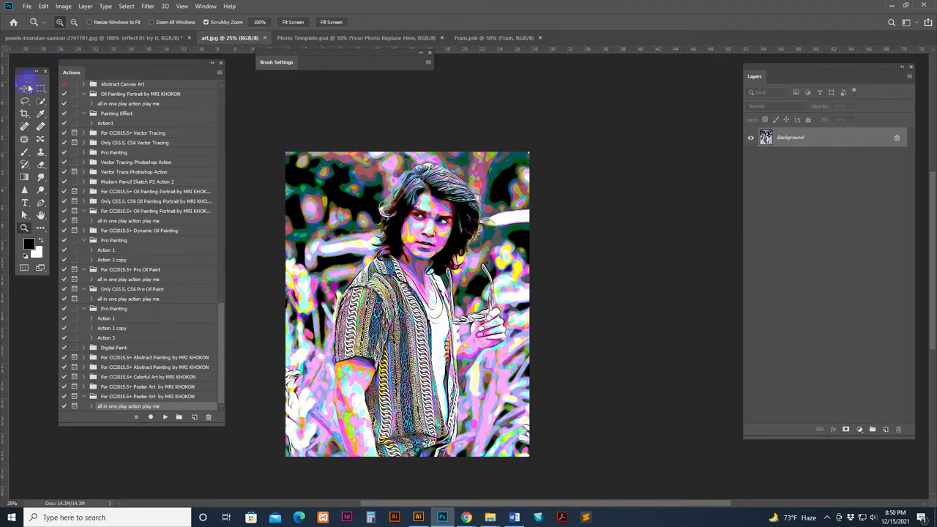
left_click(40, 88)
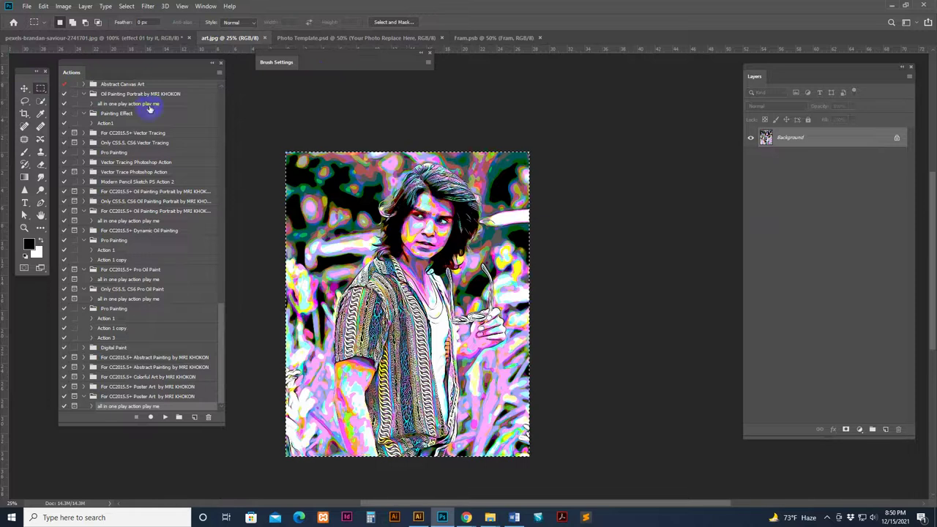
left_click(44, 6)
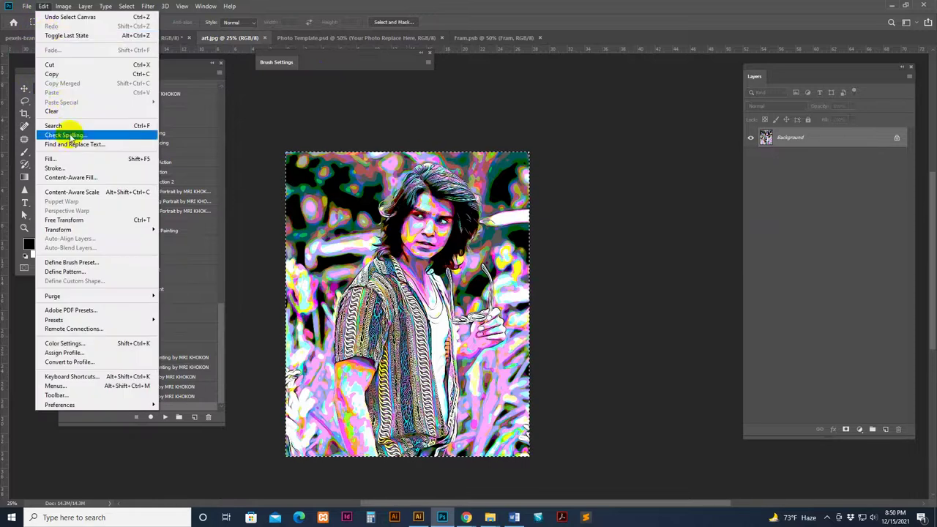
left_click(65, 74)
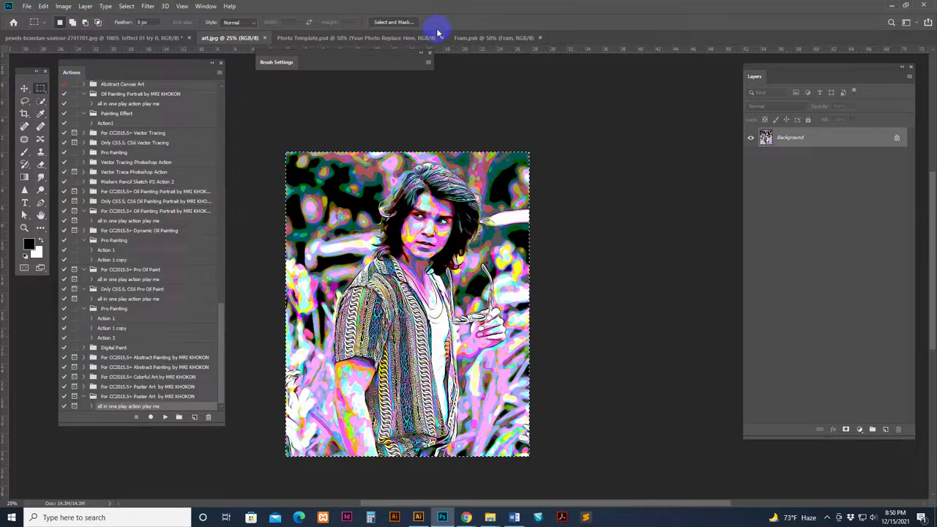
left_click(479, 37)
left_click(45, 5)
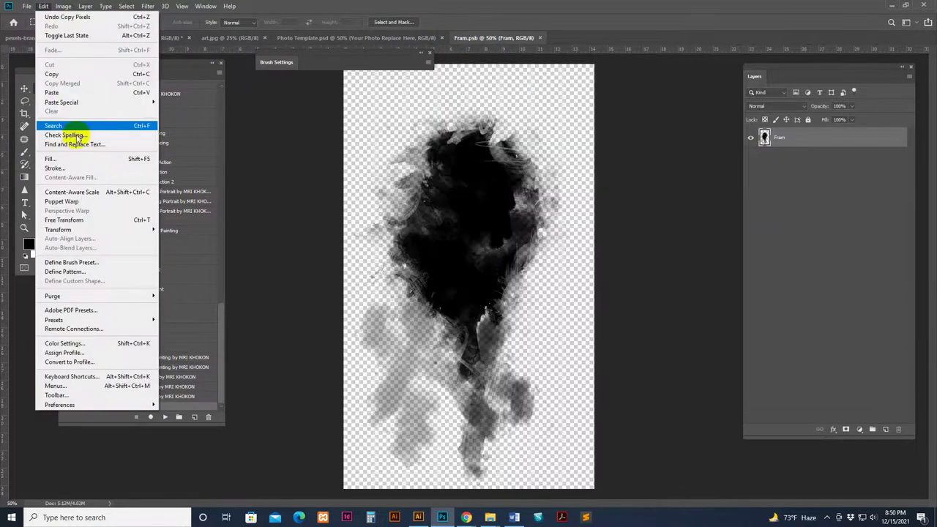
Paste the portrait into Fram.psb as Layer 1 and drag it down-left to centre the face.
left_click(62, 93)
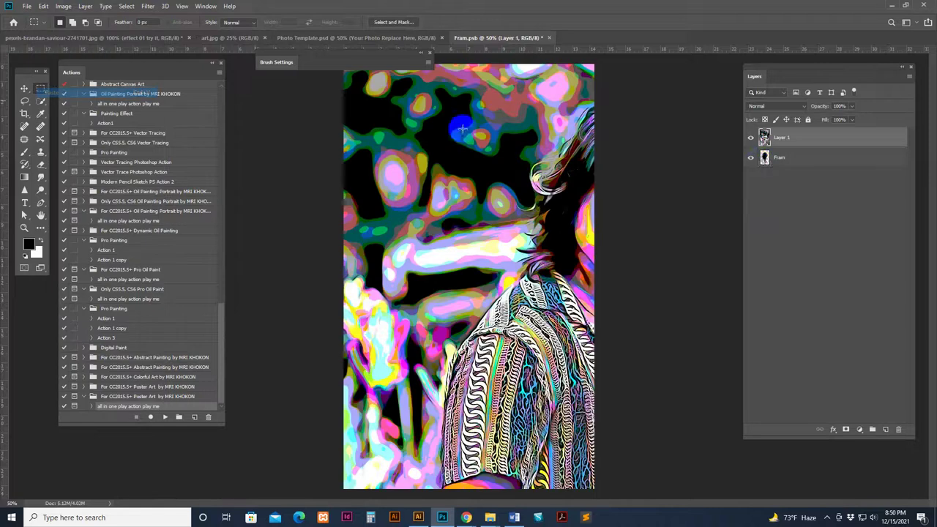
key("ctrl+minus")
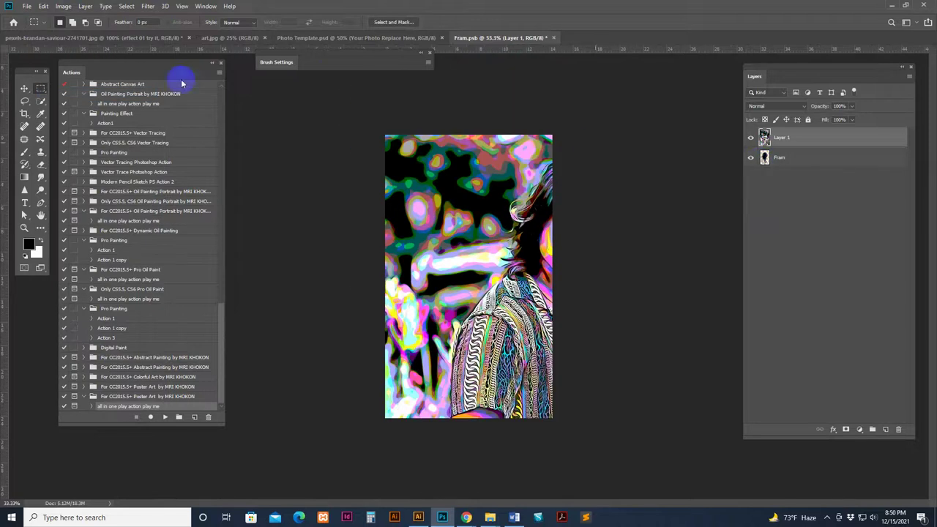
left_click(24, 88)
left_click_drag(483, 260, 442, 251)
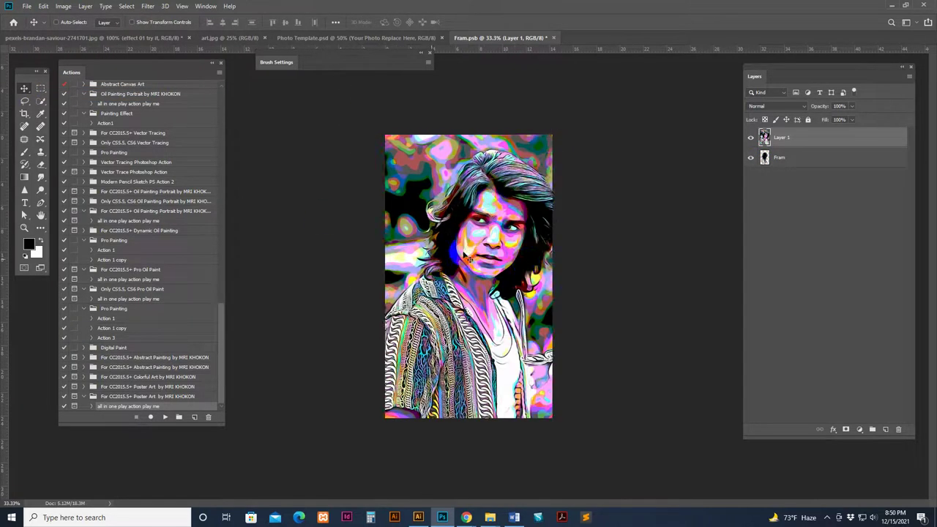
left_click_drag(527, 263, 518, 269)
left_click_drag(591, 219, 522, 301)
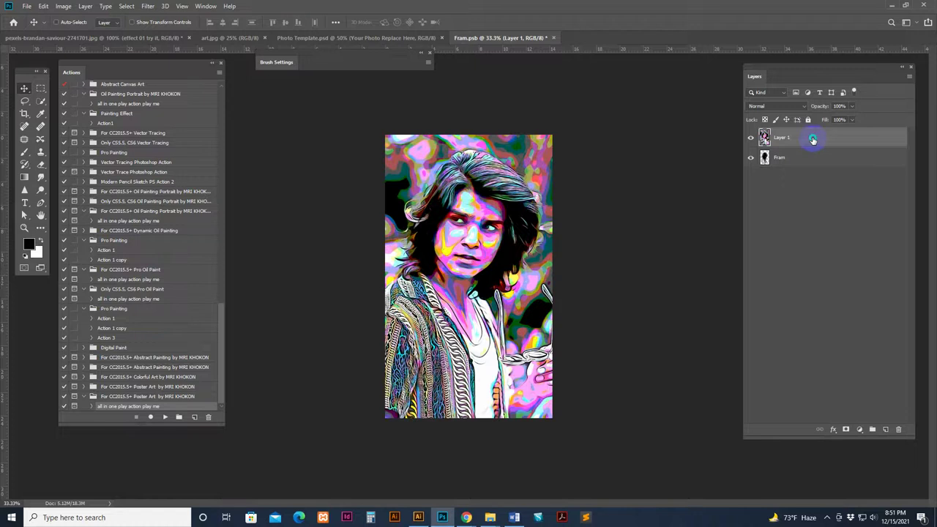
right_click(812, 139)
Clip Layer 1 to the Fram layer with Create Clipping Mask and zoom to 50%.
right_click(839, 142)
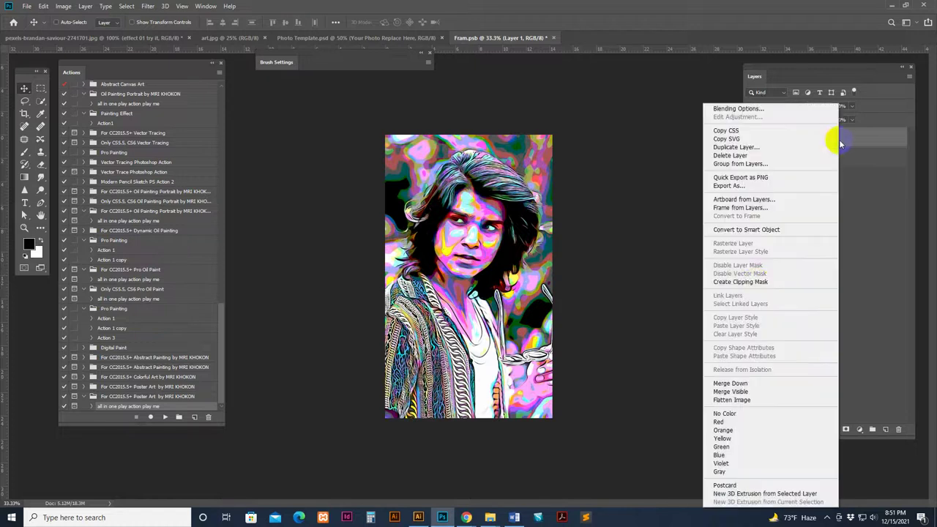
left_click(757, 283)
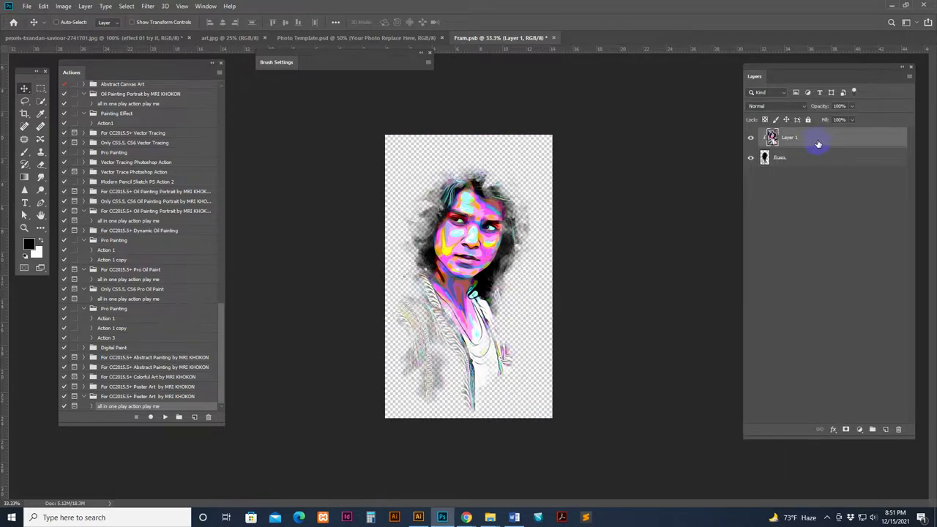
key("ctrl+plus")
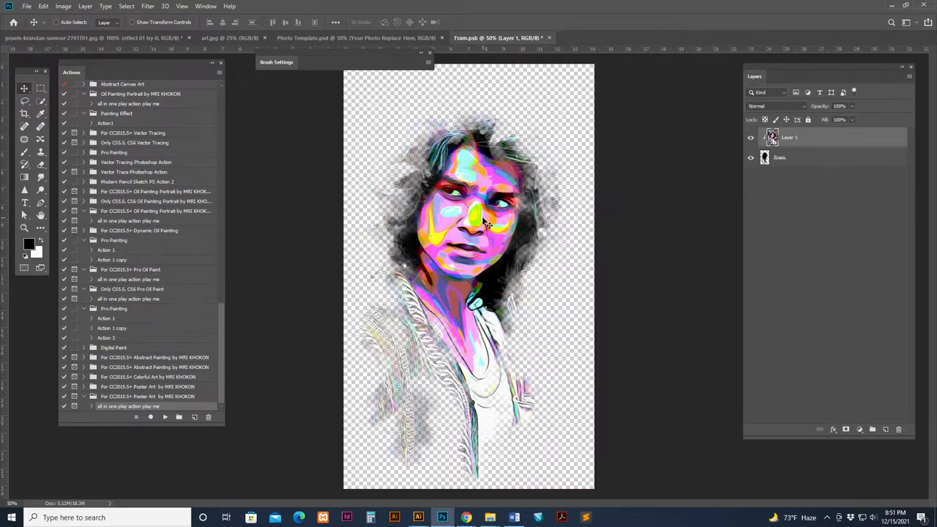
left_click(750, 159)
left_click(762, 161)
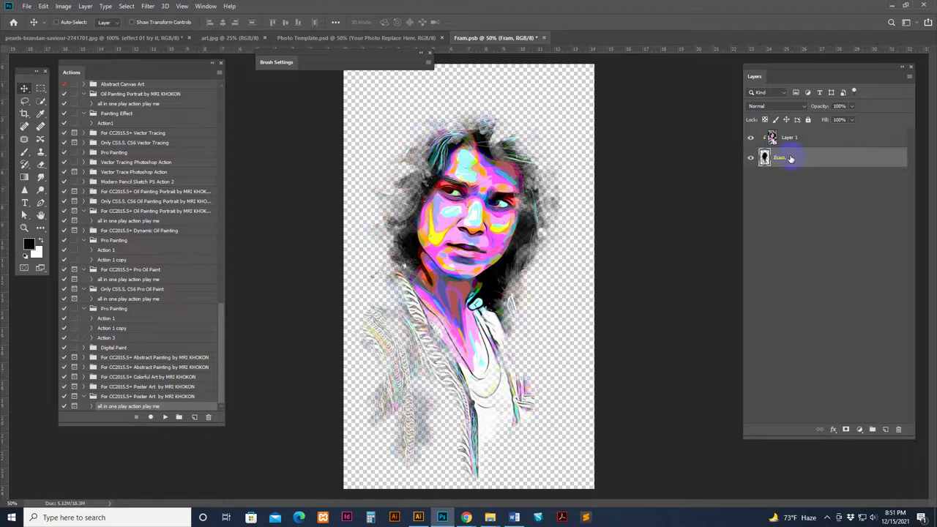
Move Layer 1 up so the head fills the top of the frame.
left_click(817, 137)
mouse_move(523, 191)
left_mouse_down()
mouse_move(538, 257)
mouse_move(494, 172)
left_mouse_up()
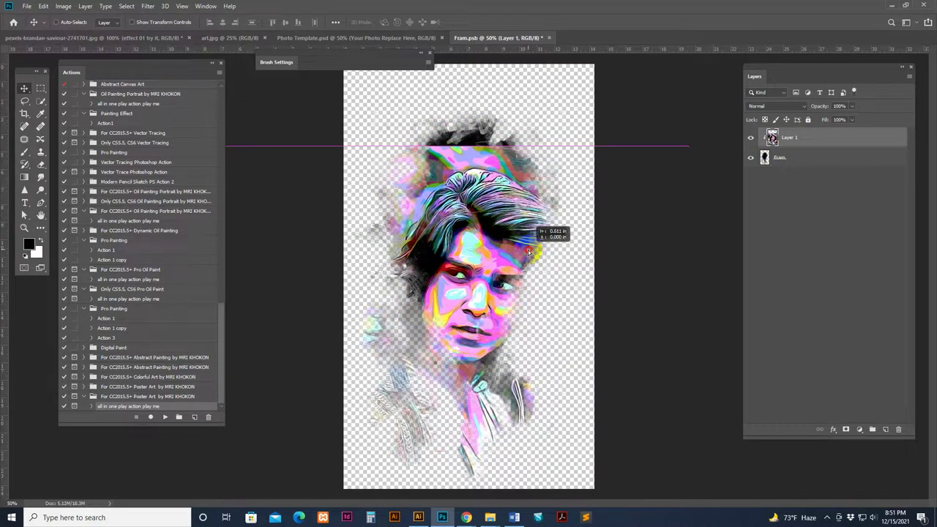
left_click(472, 117)
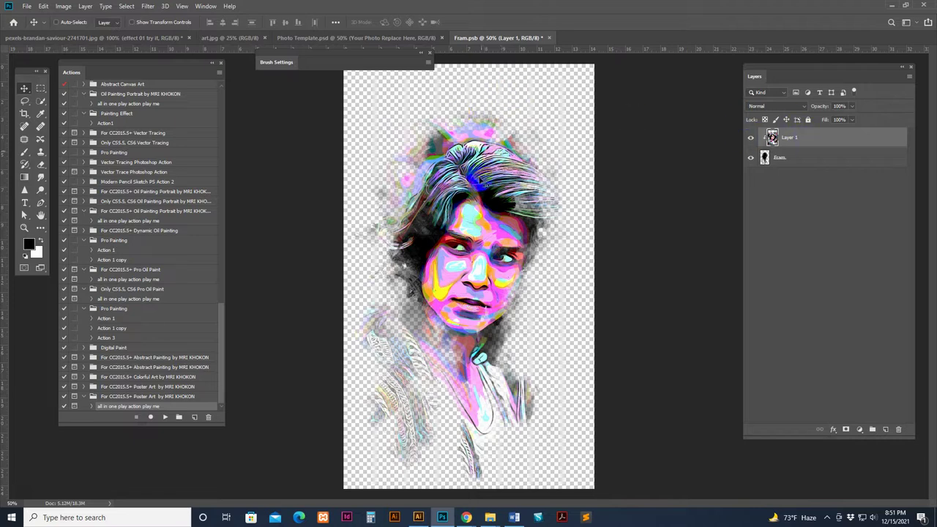
left_click(498, 117)
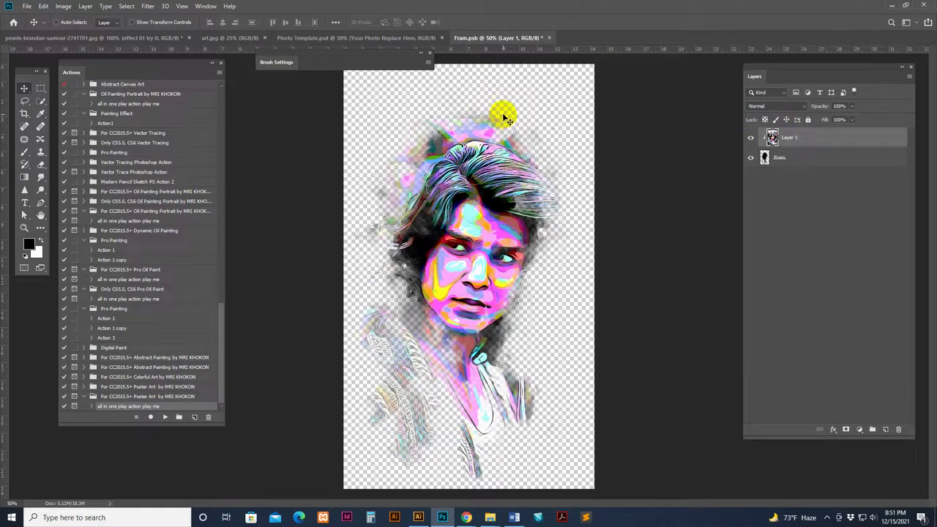
left_click(23, 153)
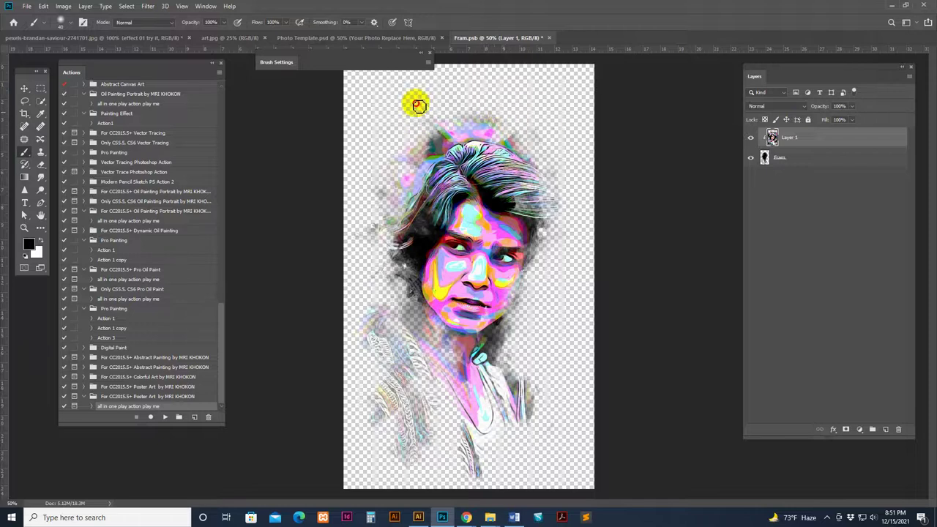
left_click(24, 88)
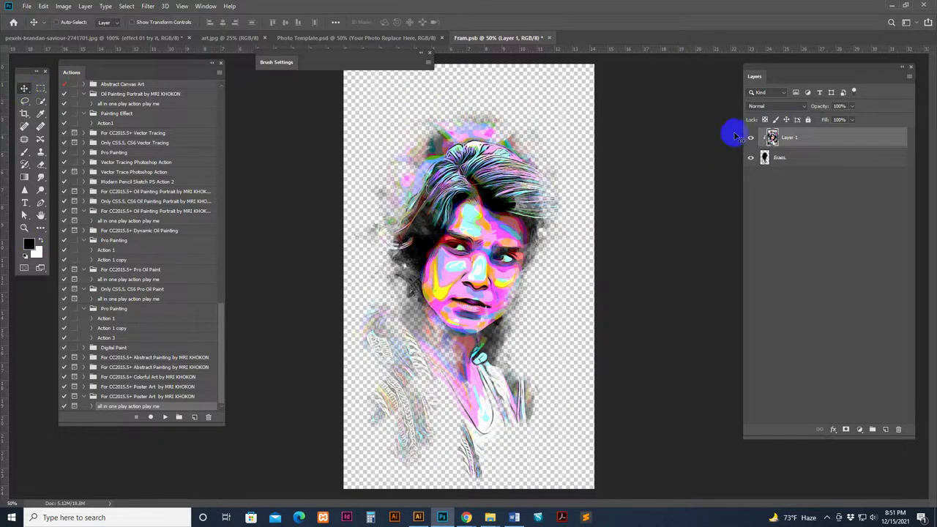
Free-transform Layer 1 down to about 83% and shift it upward inside the frame.
key("ctrl+t")
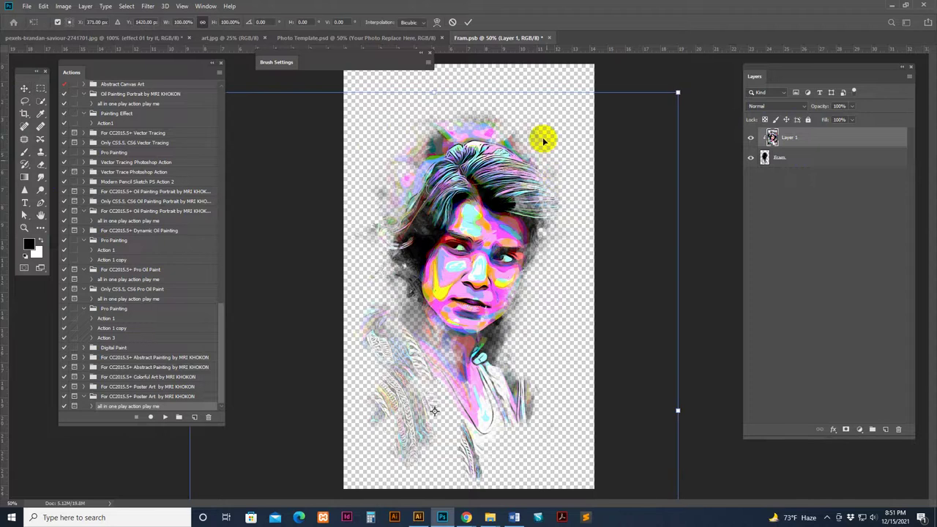
left_click_drag(669, 104, 631, 139)
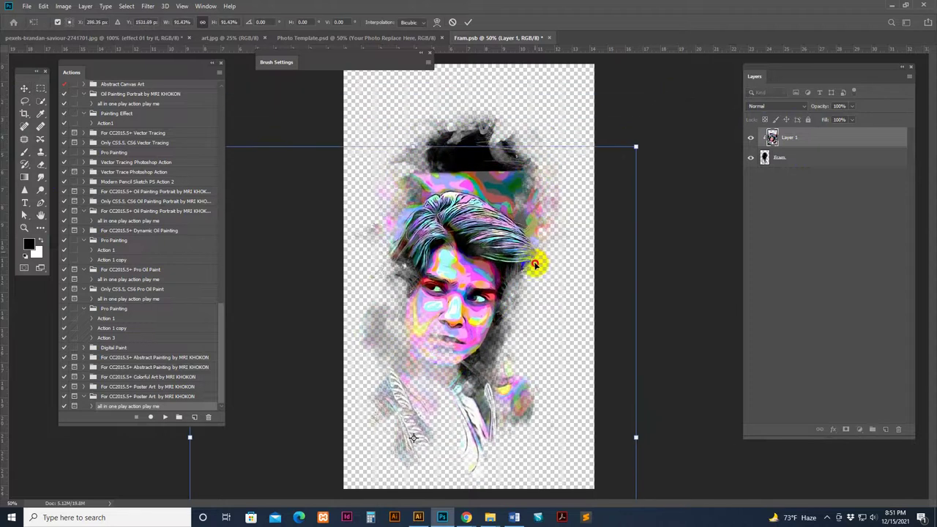
mouse_move(535, 263)
left_mouse_down()
mouse_move(558, 199)
mouse_move(552, 183)
left_mouse_up()
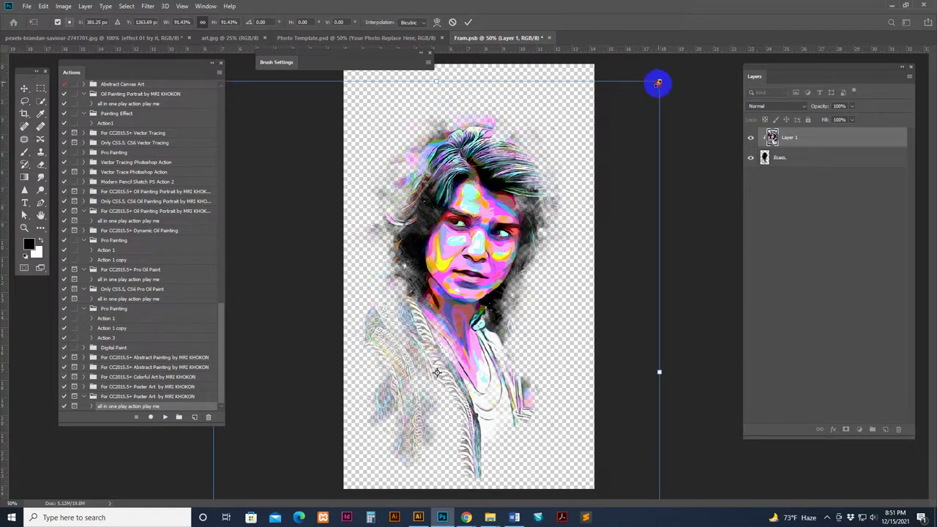
left_click_drag(657, 84, 634, 89)
mouse_move(597, 176)
left_mouse_down()
mouse_move(596, 200)
mouse_move(602, 195)
left_mouse_up()
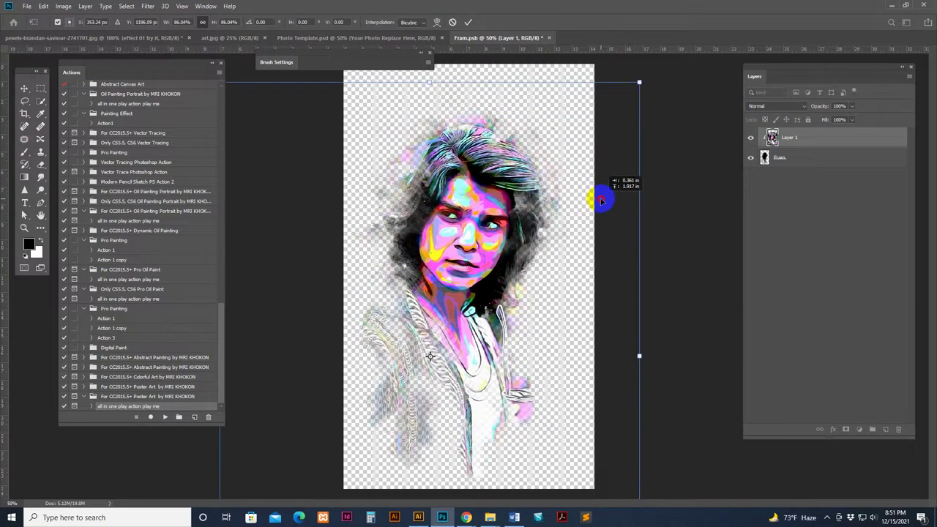
left_click_drag(637, 88, 625, 94)
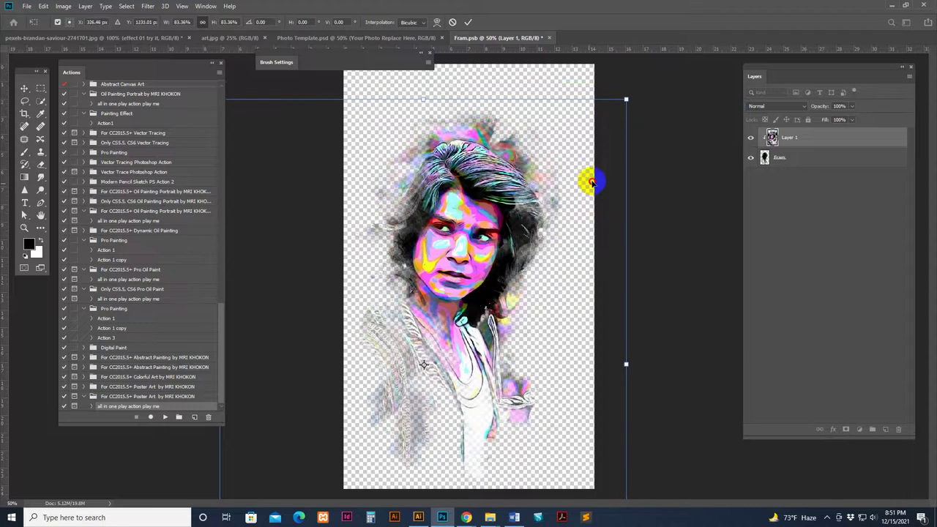
mouse_move(600, 178)
left_mouse_down()
mouse_move(606, 151)
mouse_move(597, 163)
left_mouse_up()
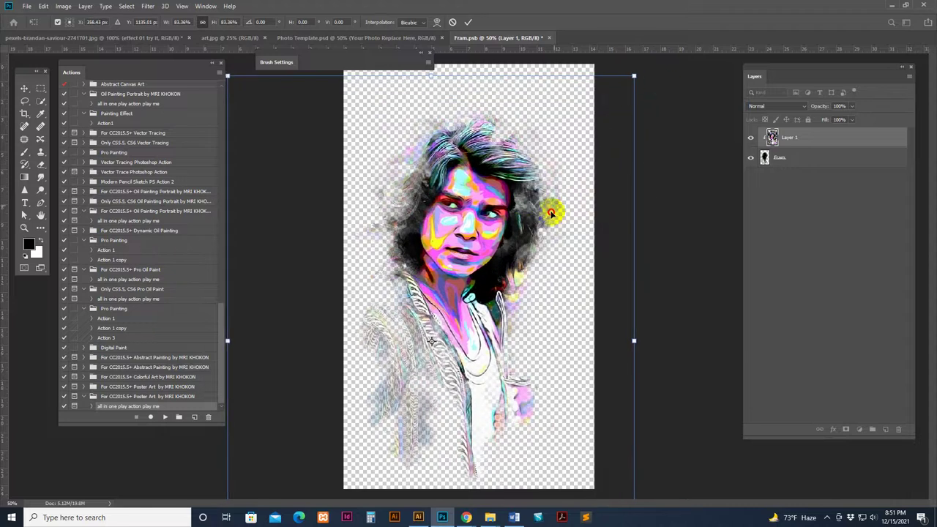
key("Return")
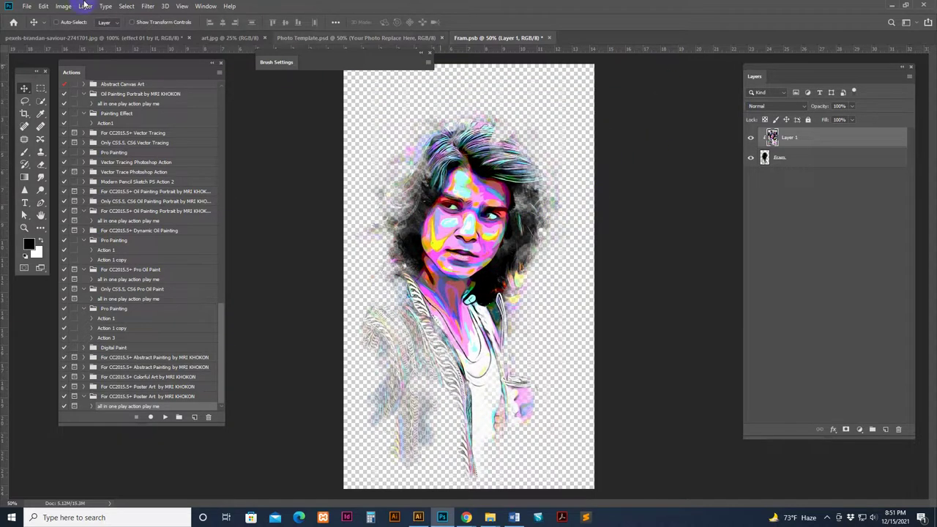
left_click(44, 6)
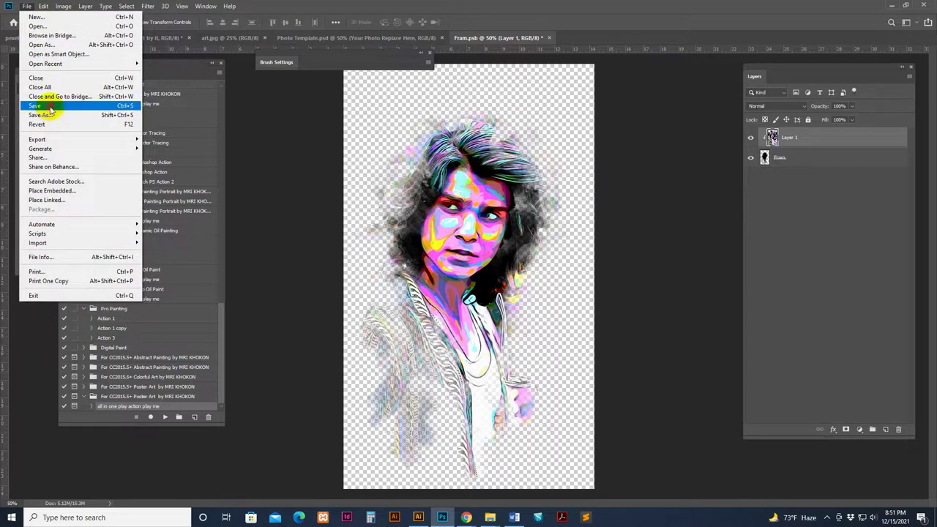
Save Fram.psb and return to Photo Template.psd.
left_click(73, 115)
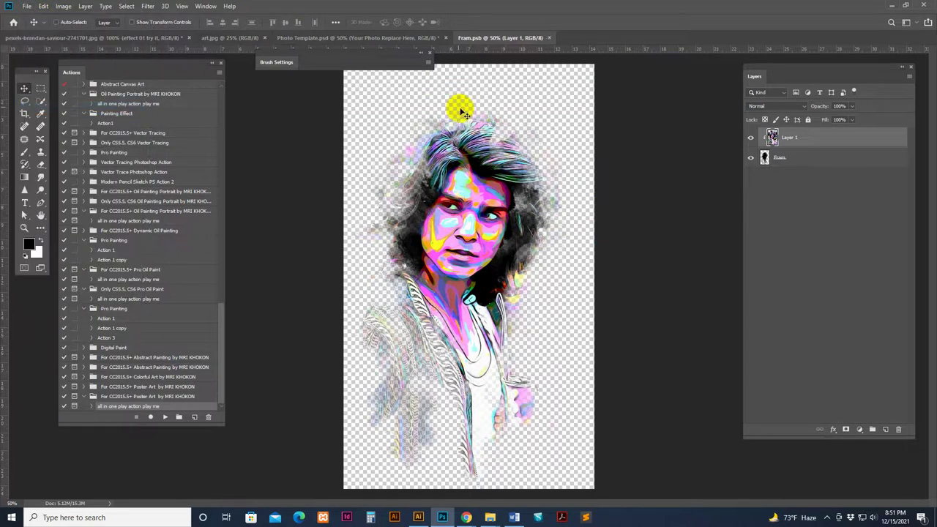
left_click(361, 38)
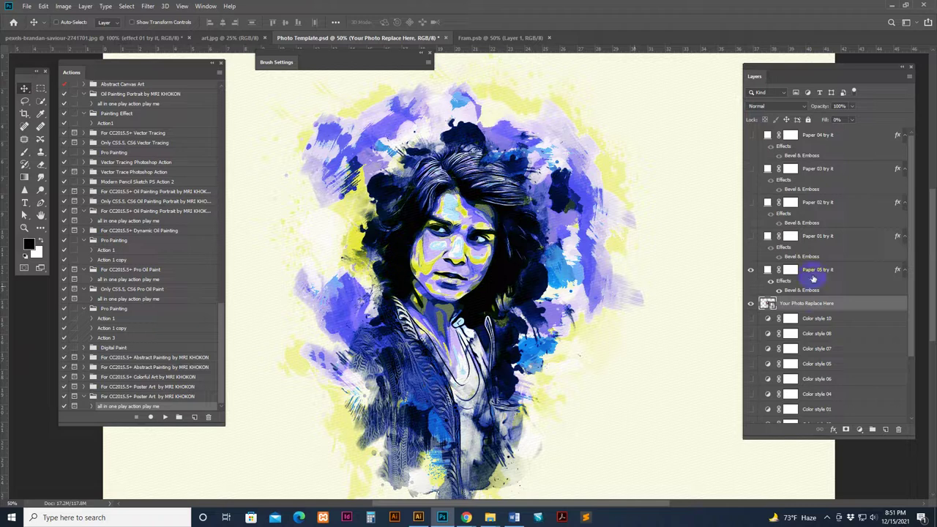
scroll(829, 327, "down", 3)
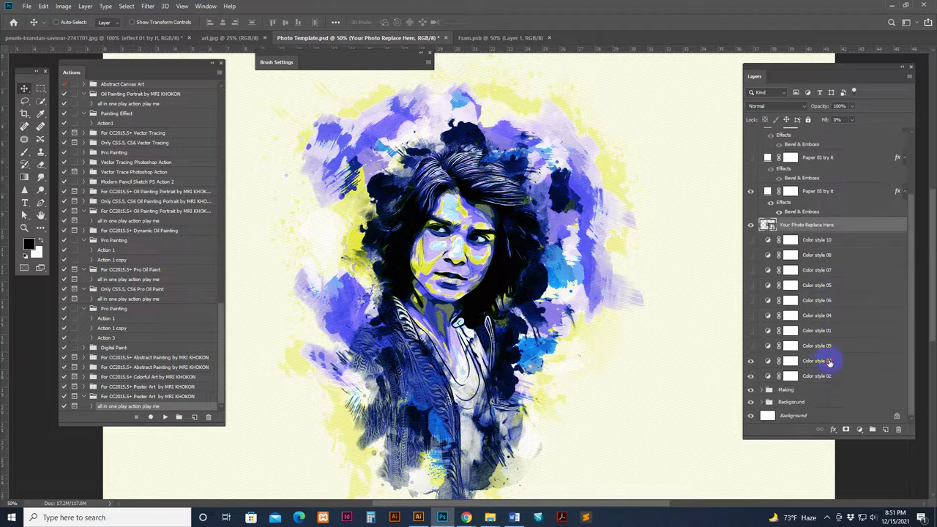
Hide Color style 03, toggle Color style 02 and the Making group, and expand Backgorund.
left_click(829, 361)
left_click(750, 361)
left_click(760, 376)
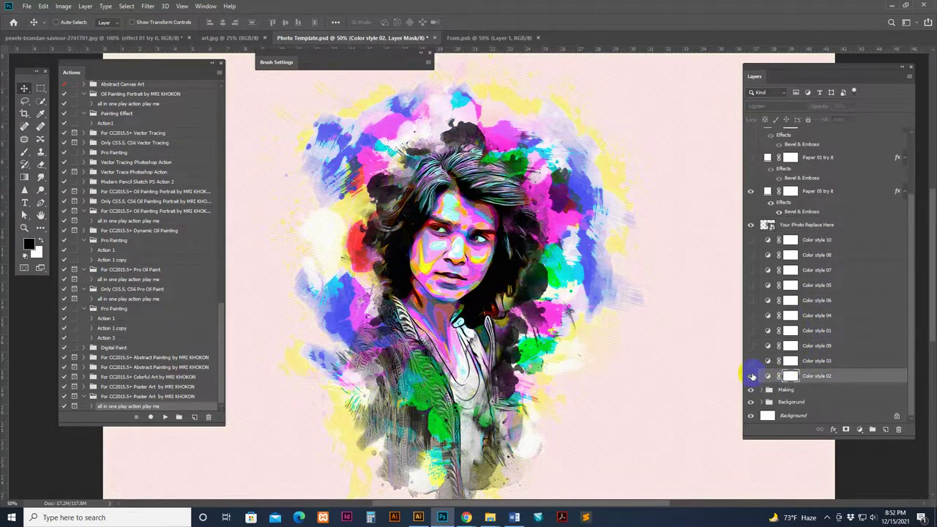
left_click(751, 376)
left_click(775, 379)
left_click(803, 392)
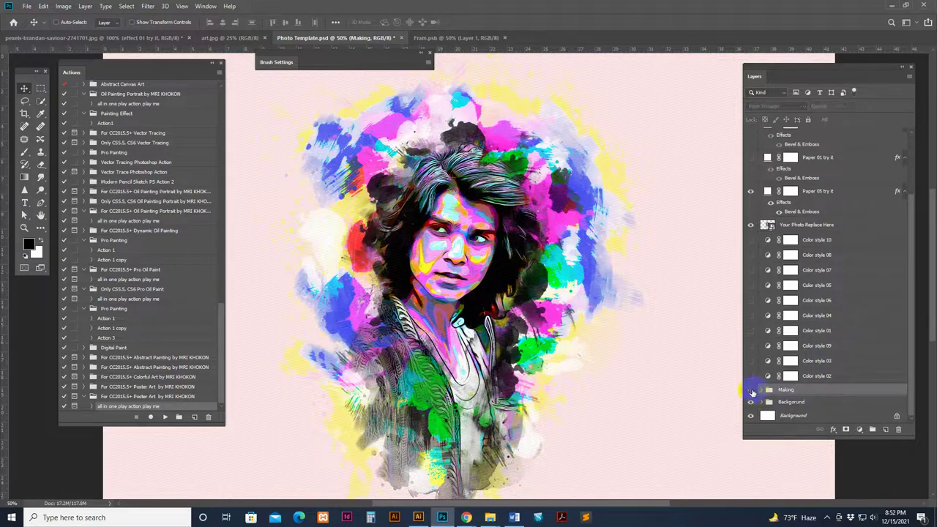
left_click(751, 391)
left_click(790, 403)
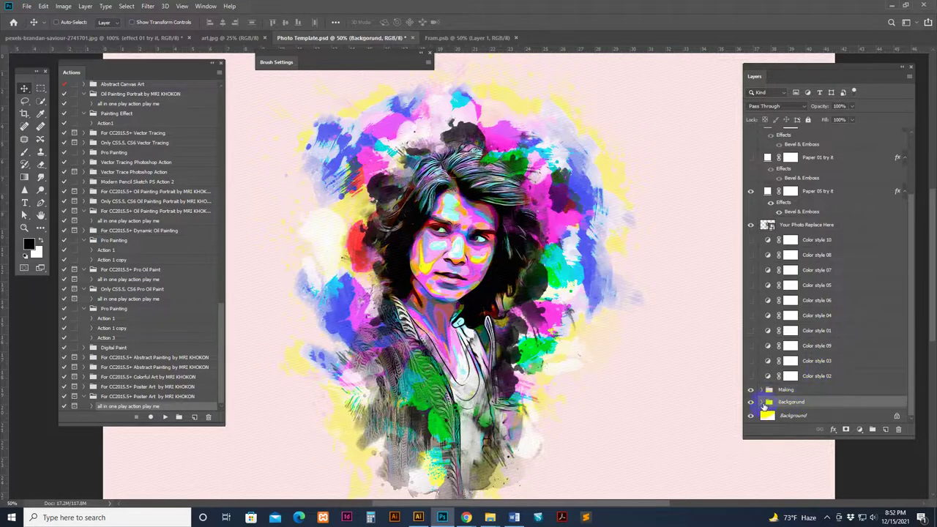
left_click(768, 404)
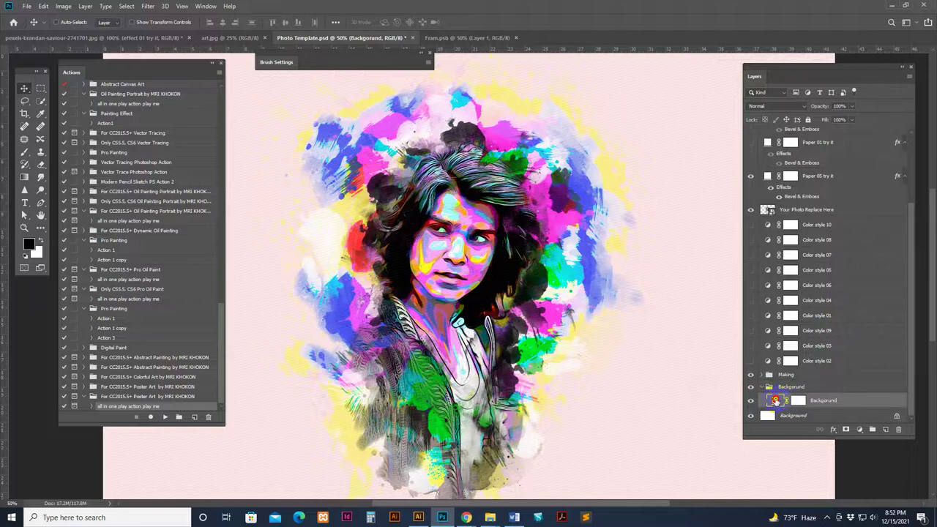
Open the background Solid Color picker and try coral, purple, several greens and dark grey.
double_click(775, 401)
left_click(730, 251)
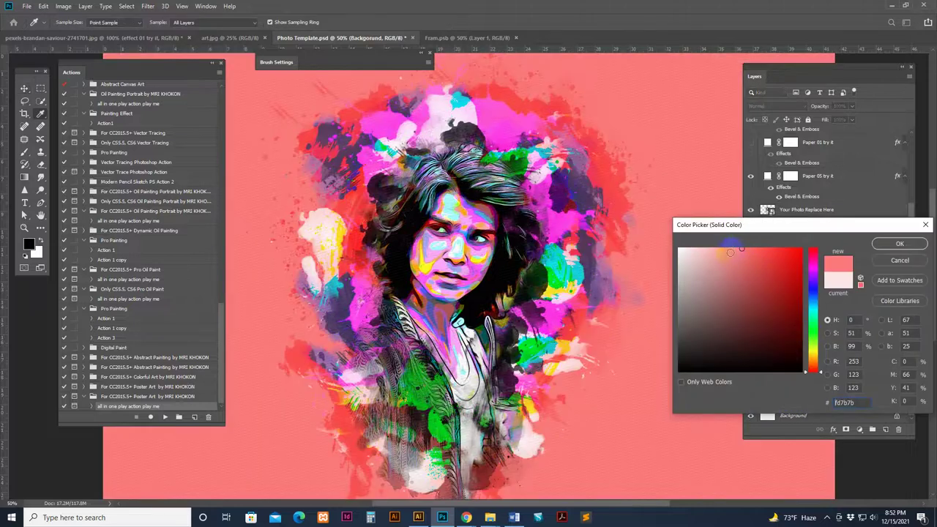
left_click_drag(817, 266, 812, 282)
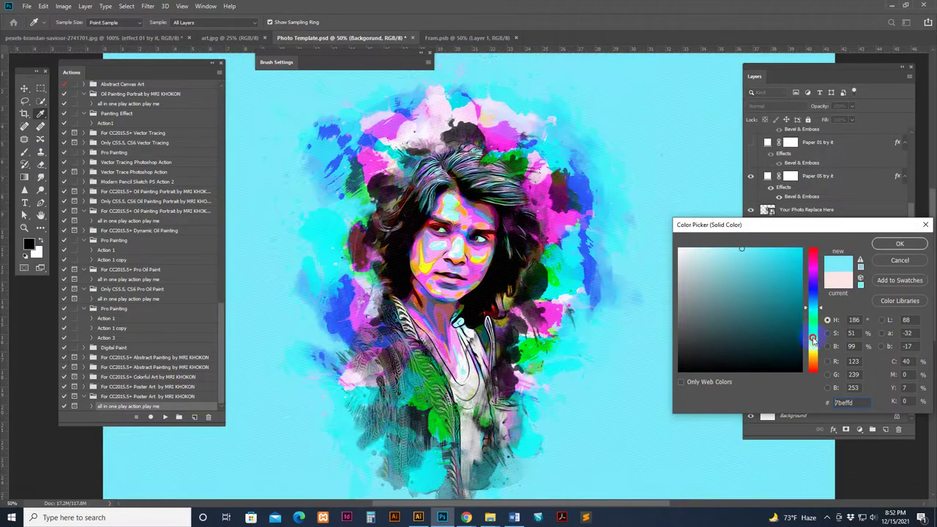
left_click(813, 339)
left_click(787, 251)
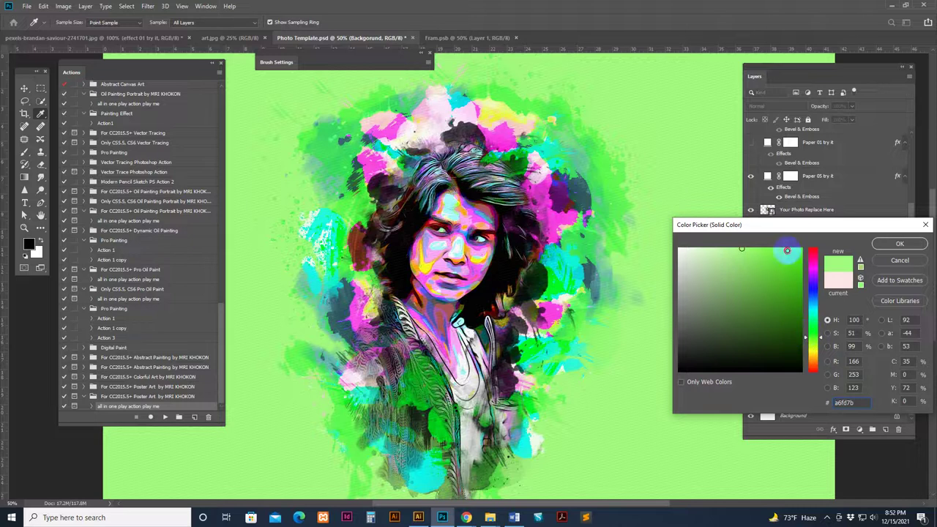
left_click_drag(787, 251, 805, 249)
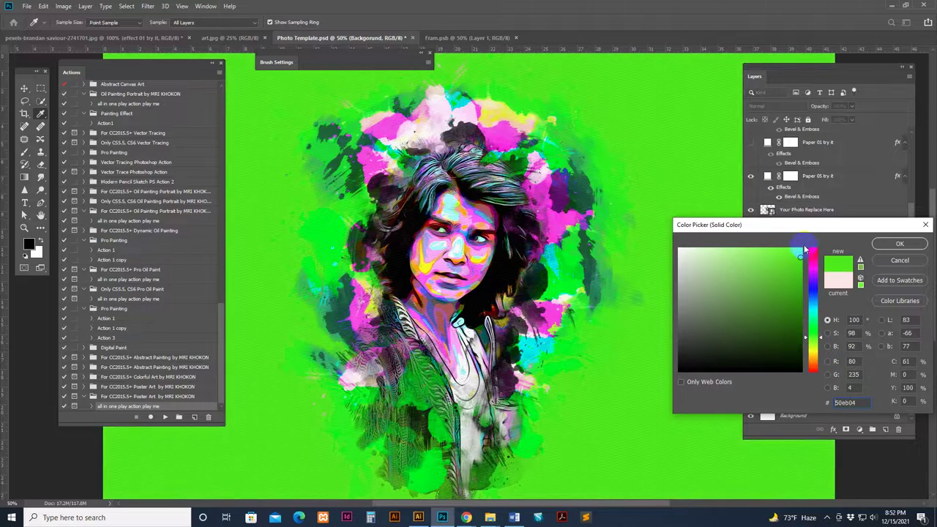
left_click_drag(692, 251, 678, 345)
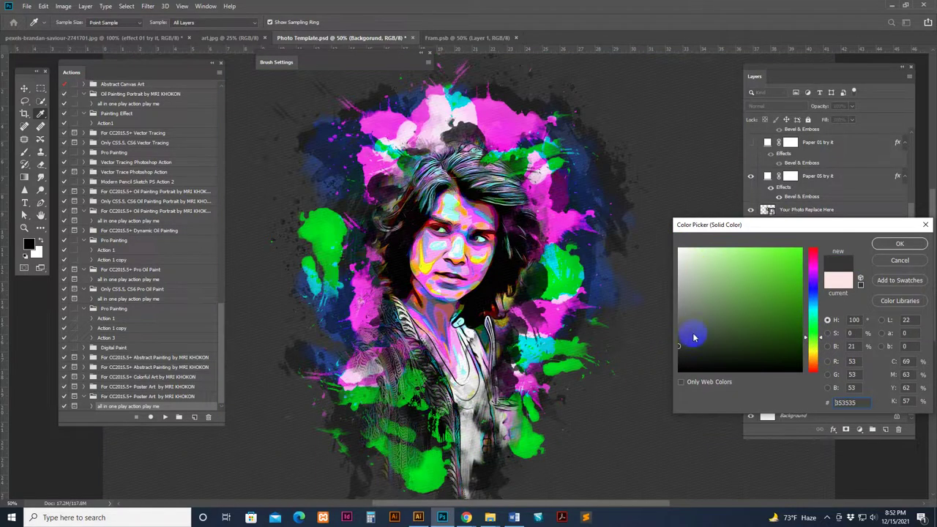
left_click(707, 308)
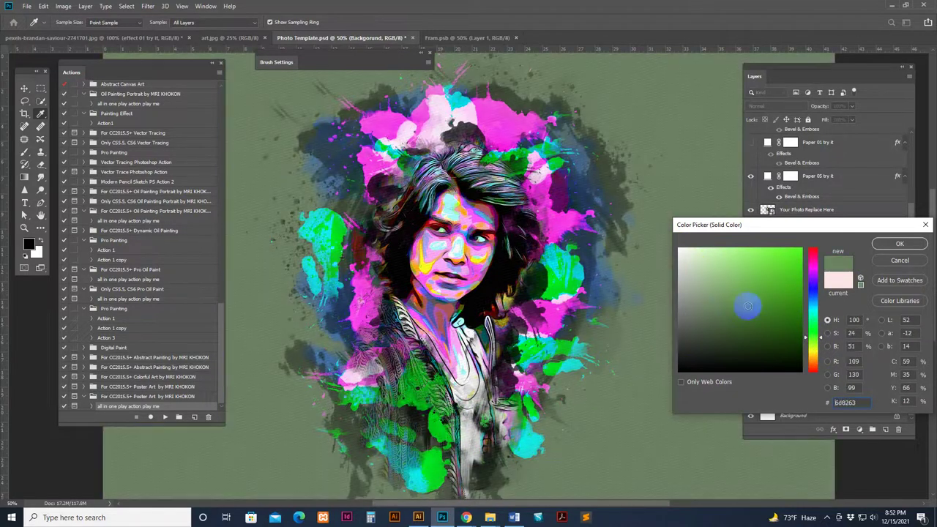
left_click(775, 278)
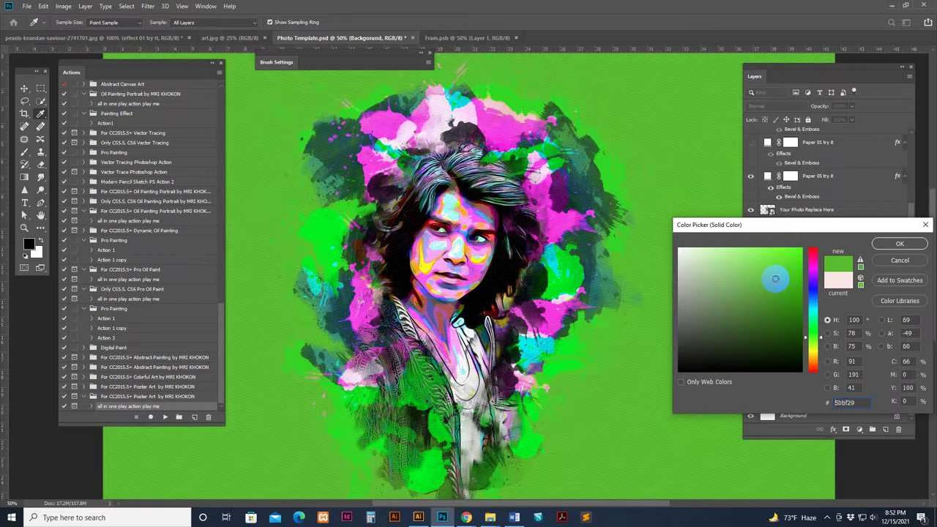
left_click_drag(790, 281, 783, 303)
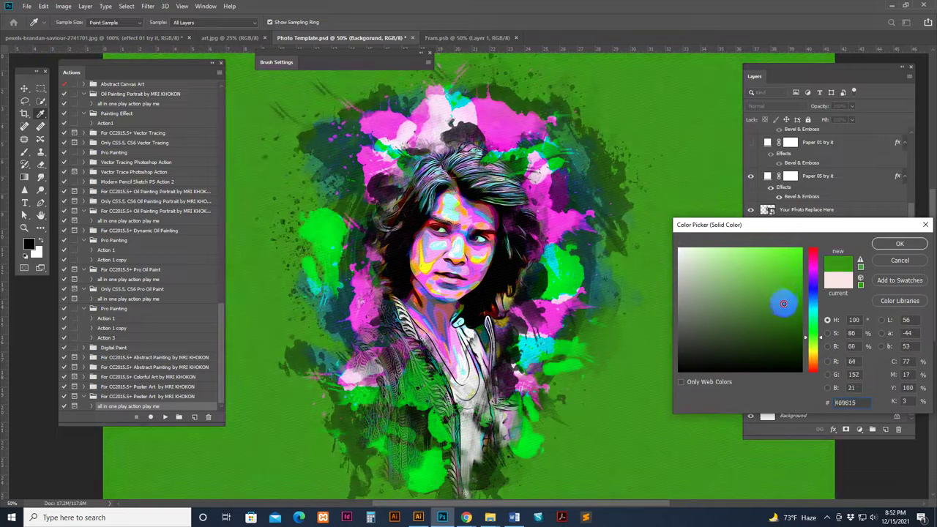
Try pink and orange, then settle on pale off-white #f0fae3 and confirm.
left_click_drag(812, 337, 813, 260)
left_click(793, 255)
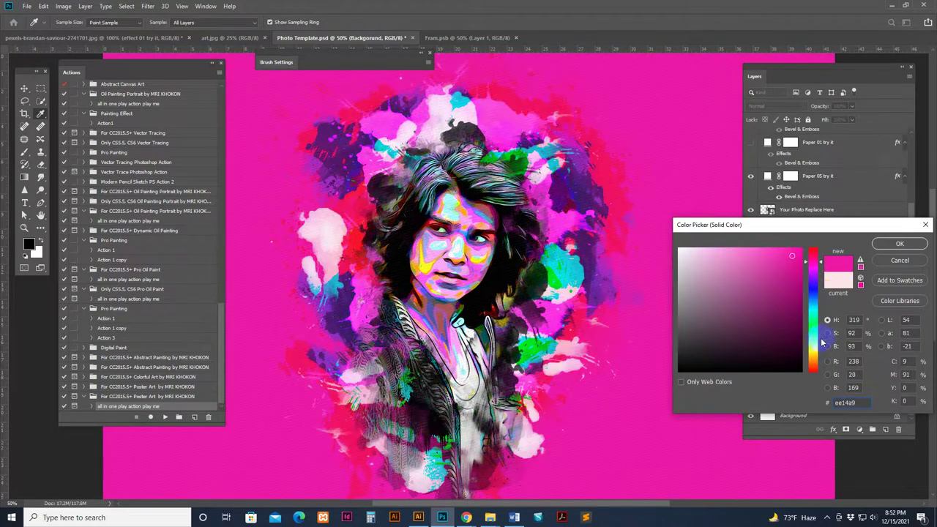
left_click_drag(813, 343, 813, 359)
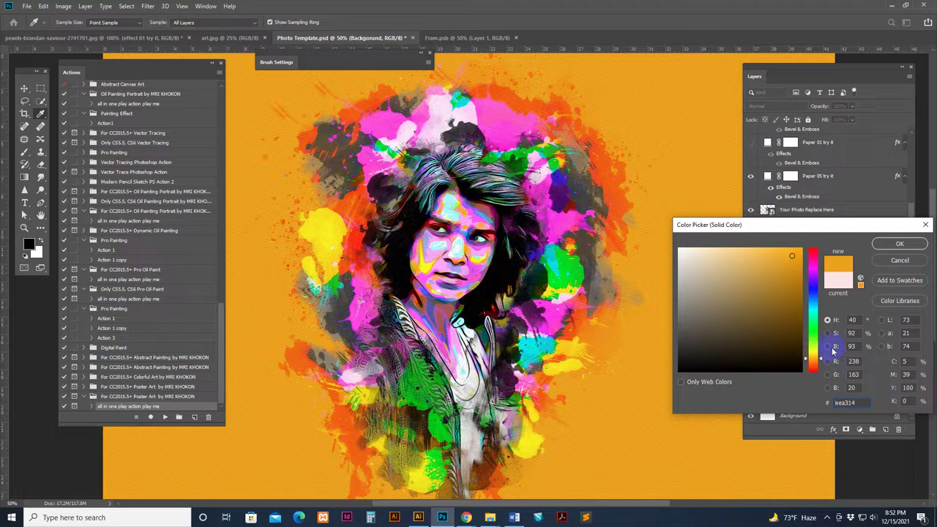
left_click_drag(813, 353, 812, 319)
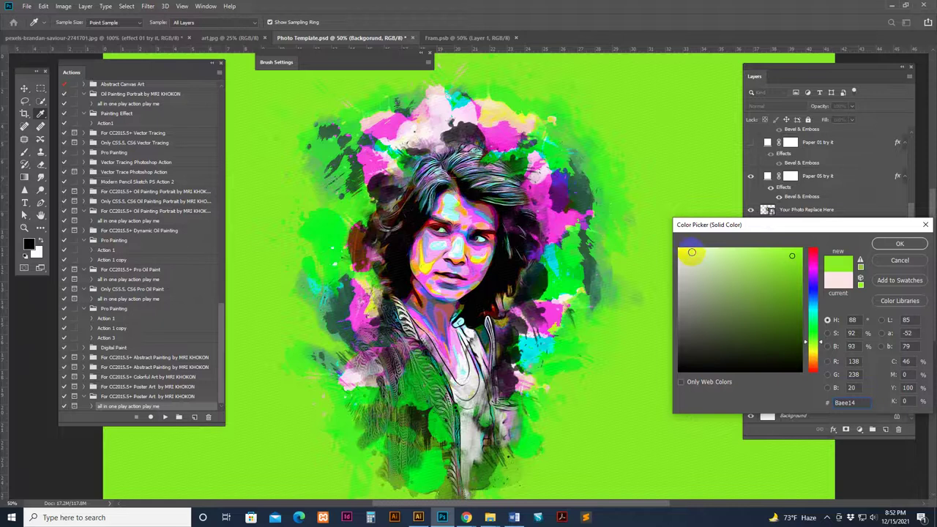
left_click(688, 250)
left_click(689, 250)
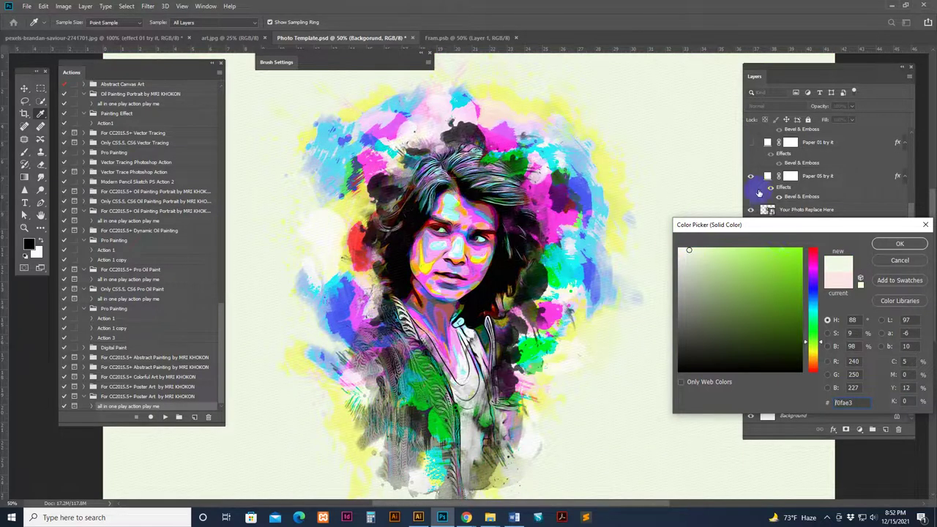
left_click(912, 245)
Collapse the Backgorund group and toggle 'Paper 05 try it' on and off, leaving it hidden.
left_click(761, 387)
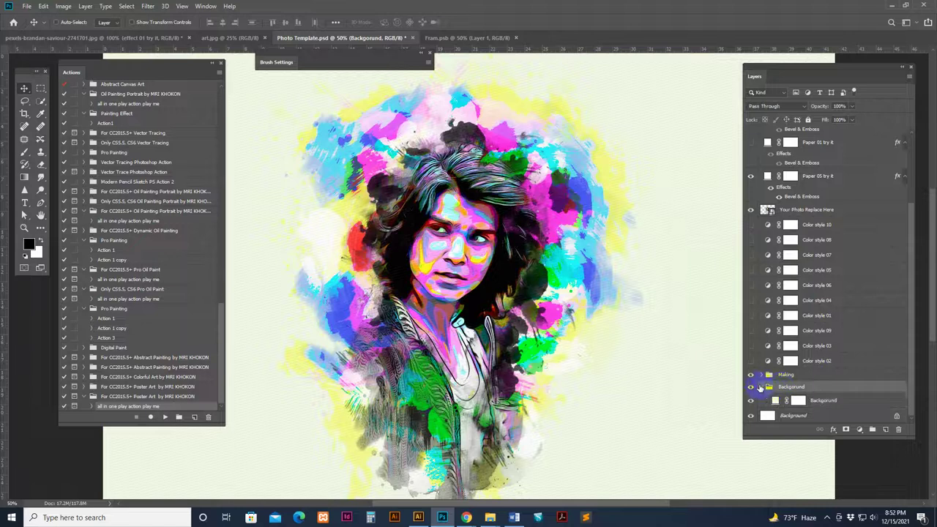
left_click(767, 386)
scroll(827, 183, "up", 4)
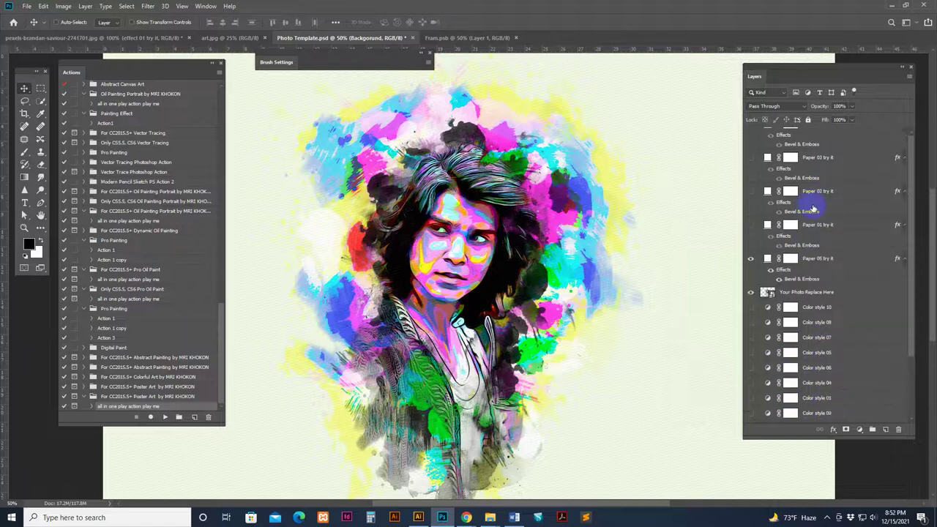
left_click(838, 272)
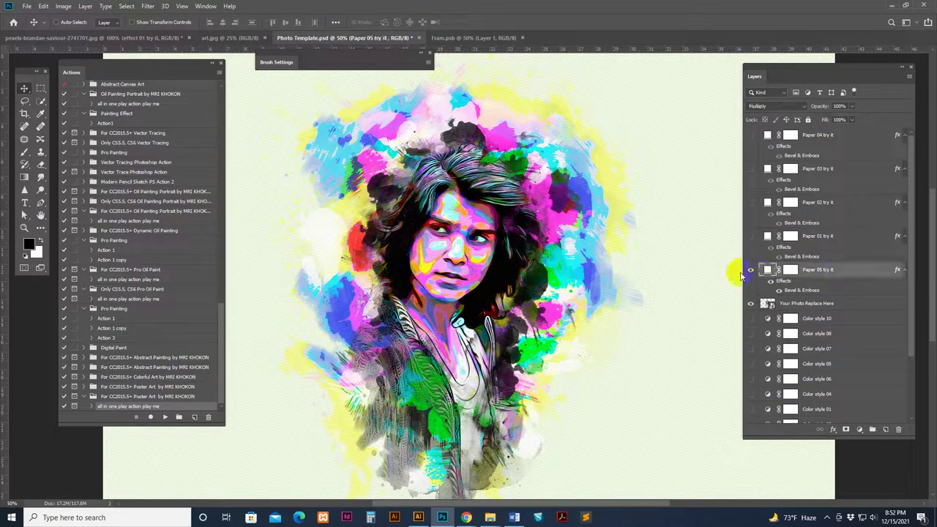
left_click(751, 271)
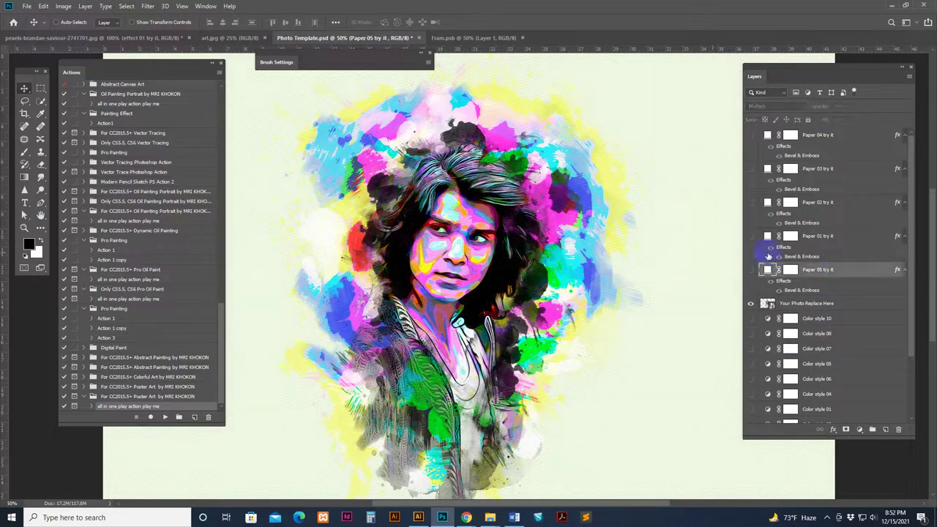
left_click(751, 270)
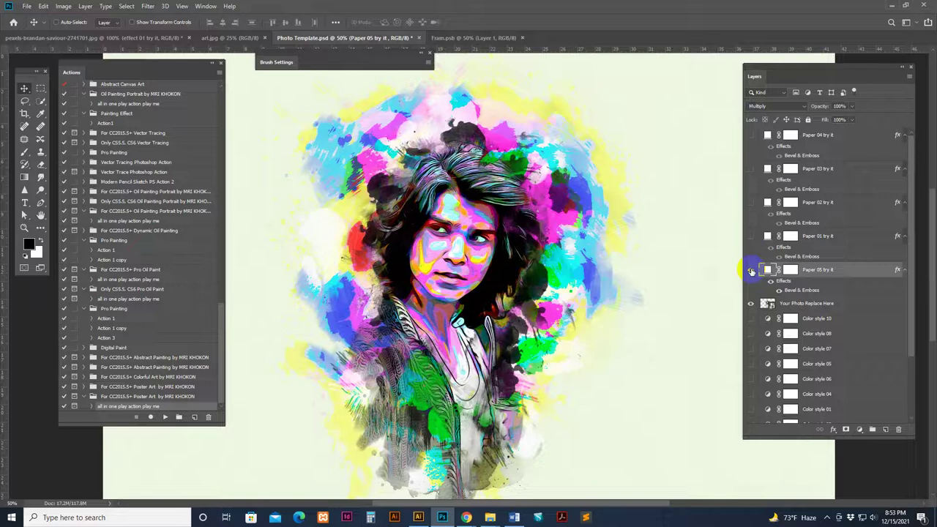
left_click(751, 271)
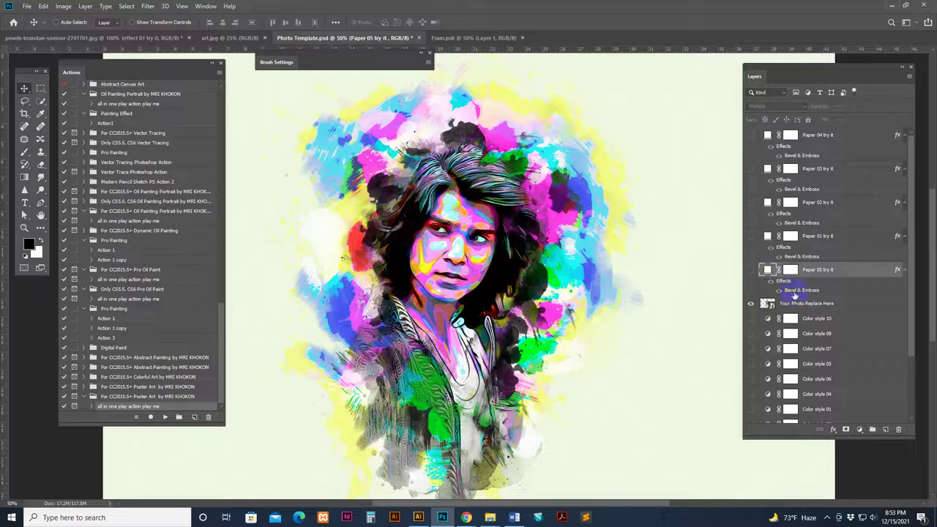
scroll(808, 292, "down", 3)
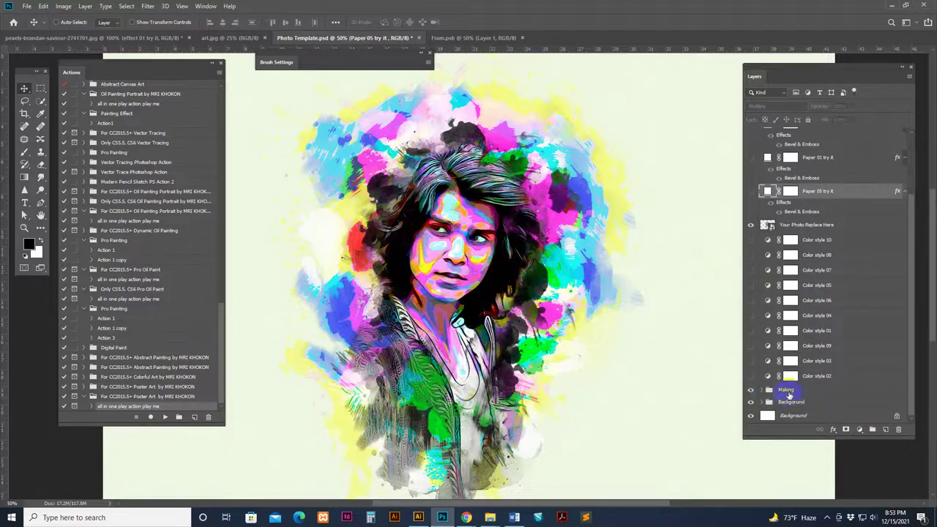
left_click(789, 409)
left_click(750, 402)
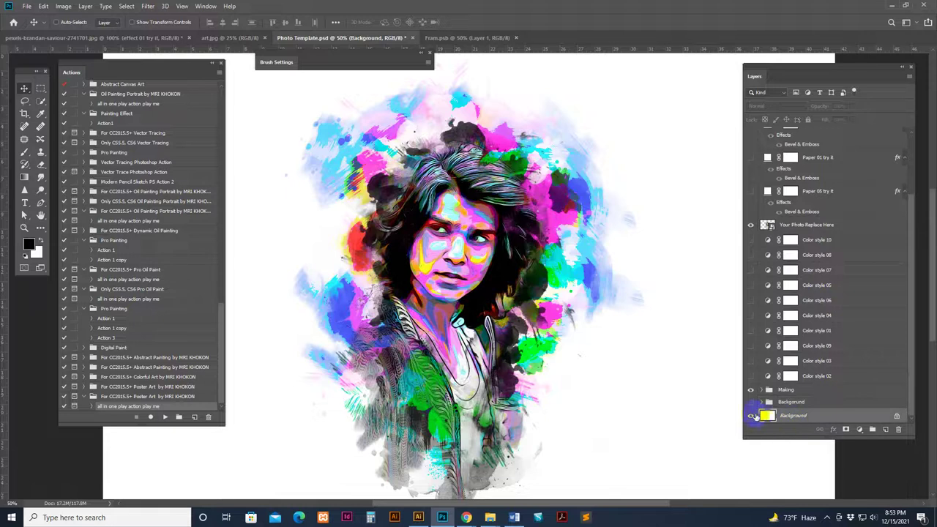
left_click(751, 416)
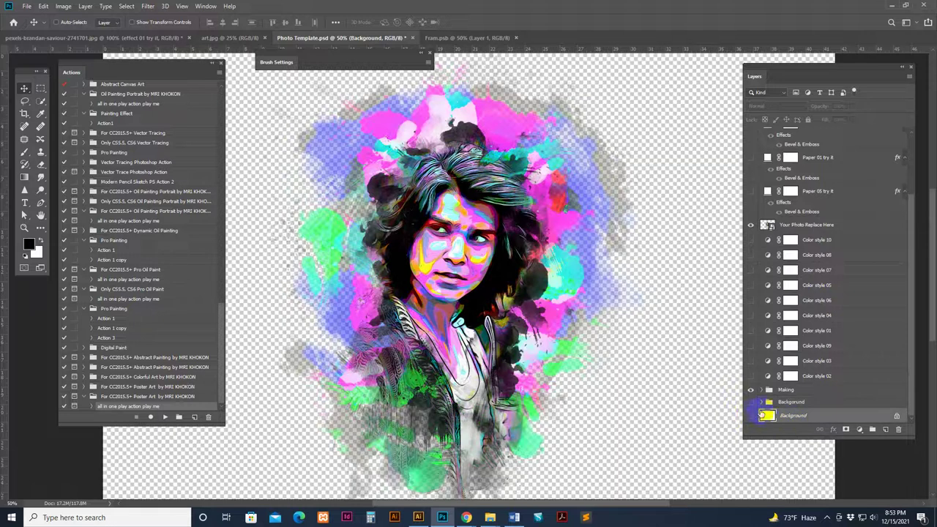
left_click(814, 394)
mouse_move(621, 347)
left_mouse_down()
mouse_move(659, 212)
mouse_move(659, 334)
left_mouse_up()
scroll(654, 161, "up", 3)
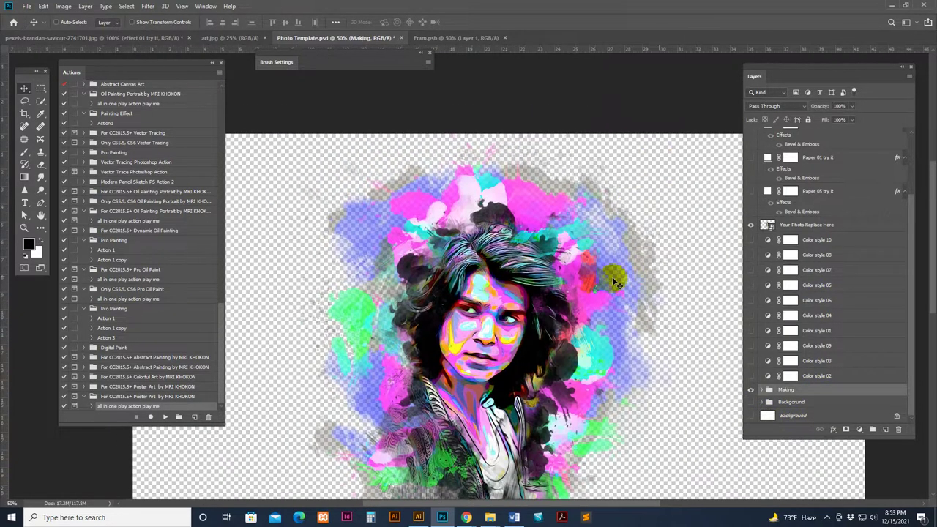
scroll(623, 251, "down", 2)
scroll(624, 250, "down", 2)
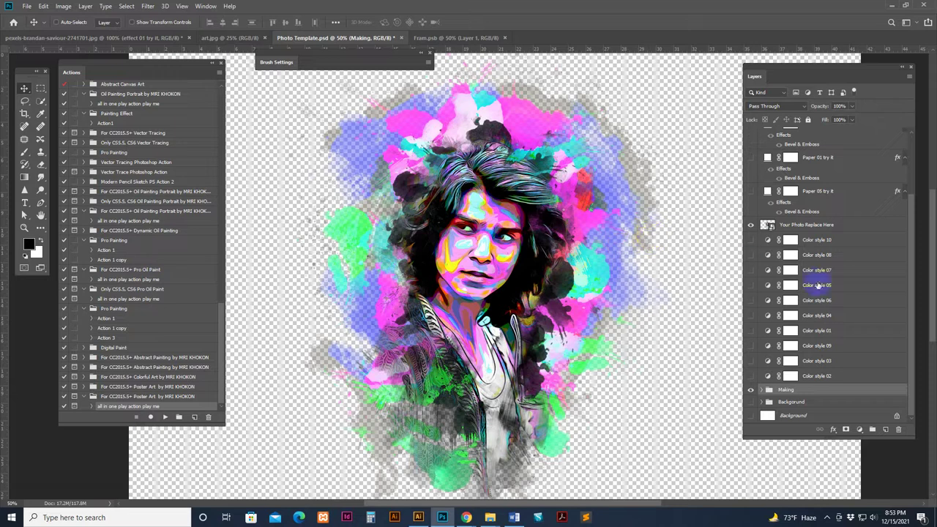
left_click(751, 403)
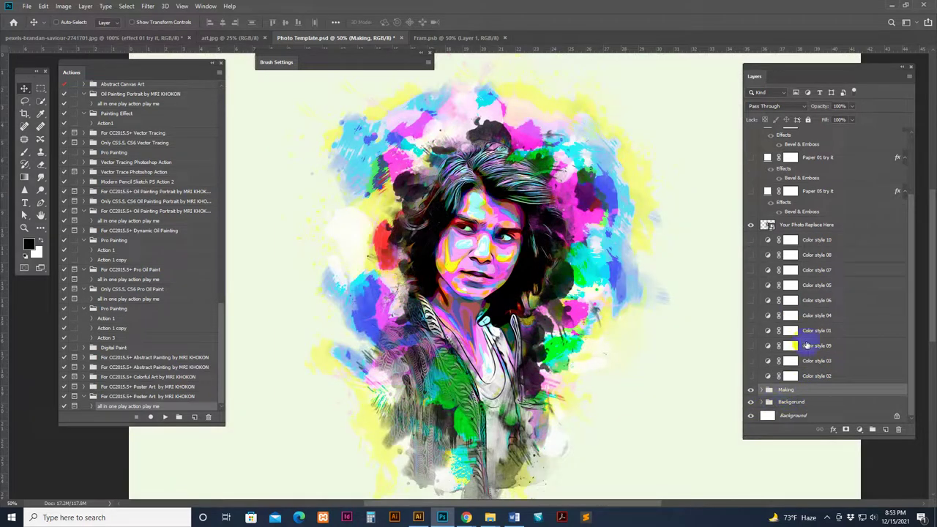
Preview Color style 02 and several neighbouring colour style variants, including a blue-and-orange one.
left_click(814, 378)
left_click(750, 376)
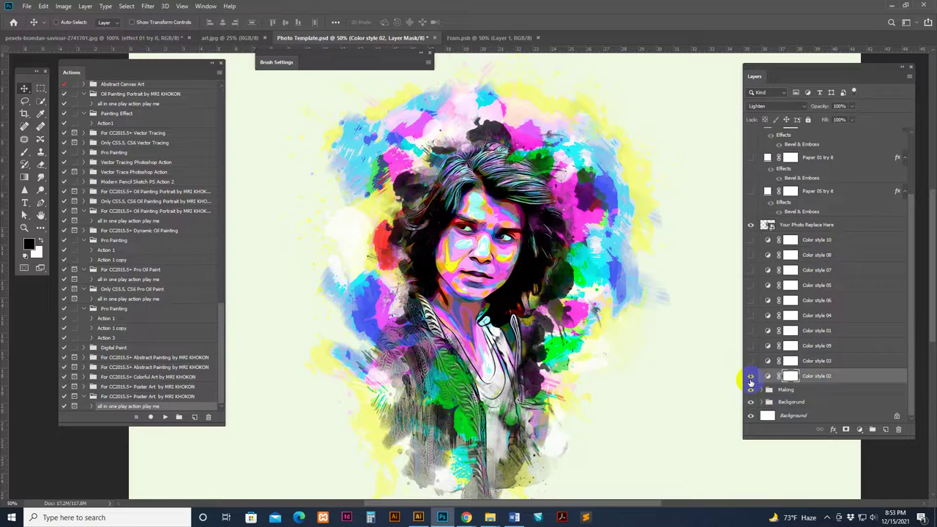
key("ctrl+plus")
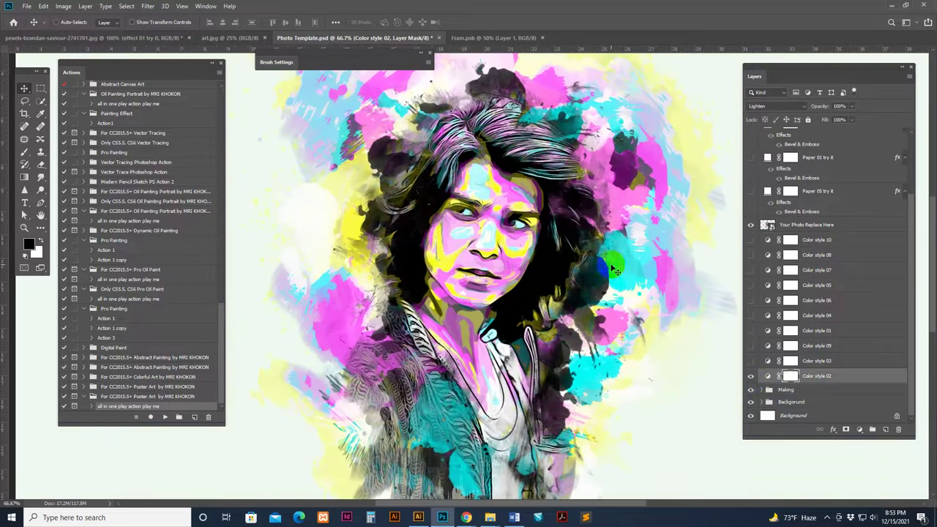
left_click(750, 375)
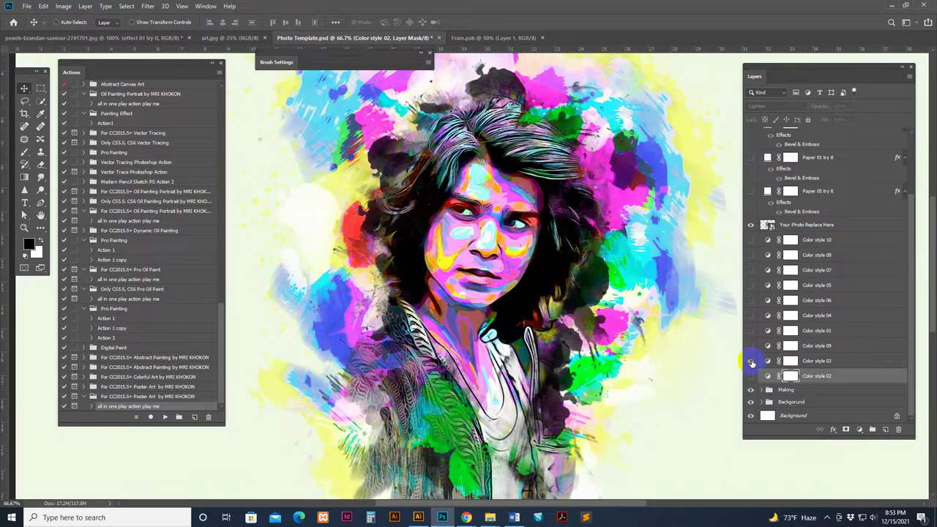
left_click(750, 347)
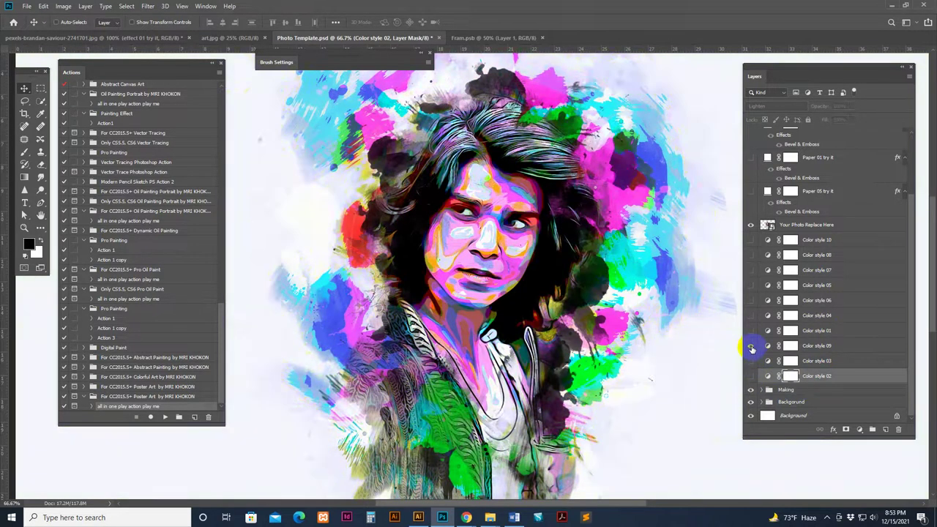
left_click(749, 330)
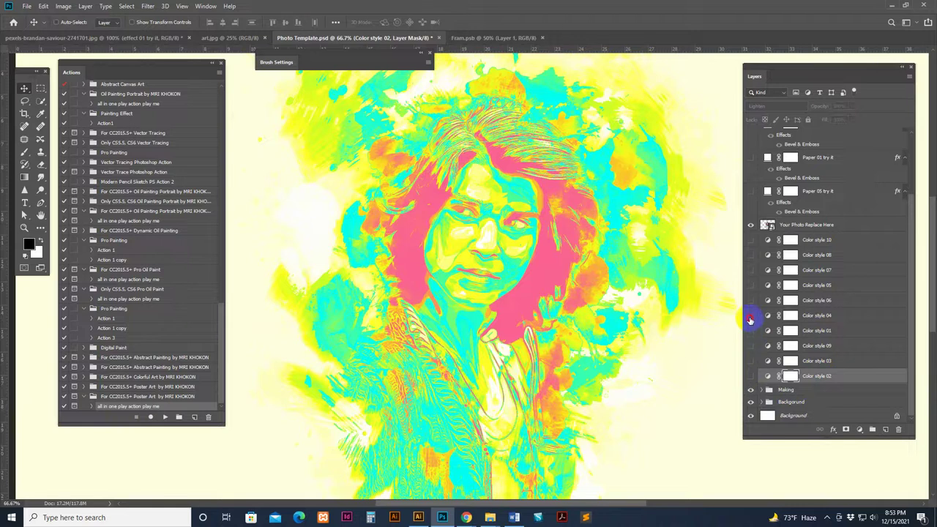
left_click(751, 316)
Cycle through further variants up to Color style 10 and 05, then hide Color style 05.
left_click(750, 286)
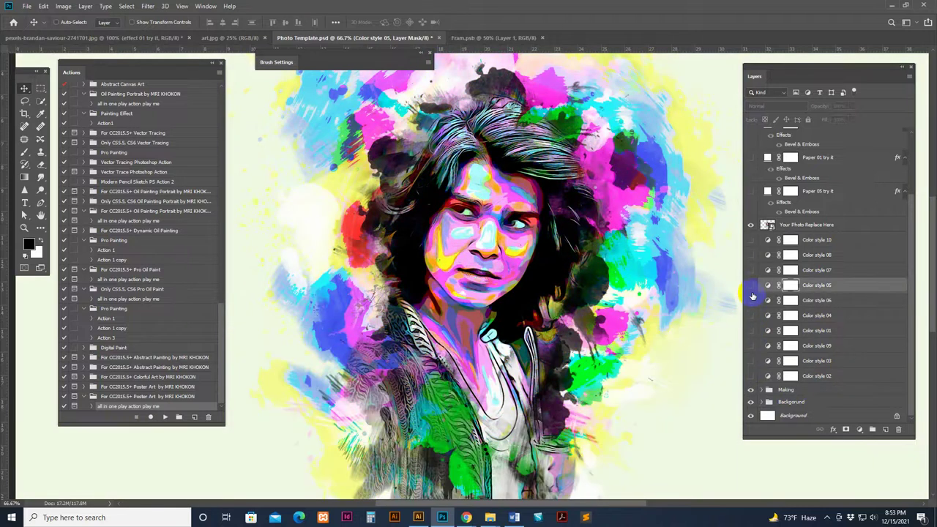
left_click(750, 301)
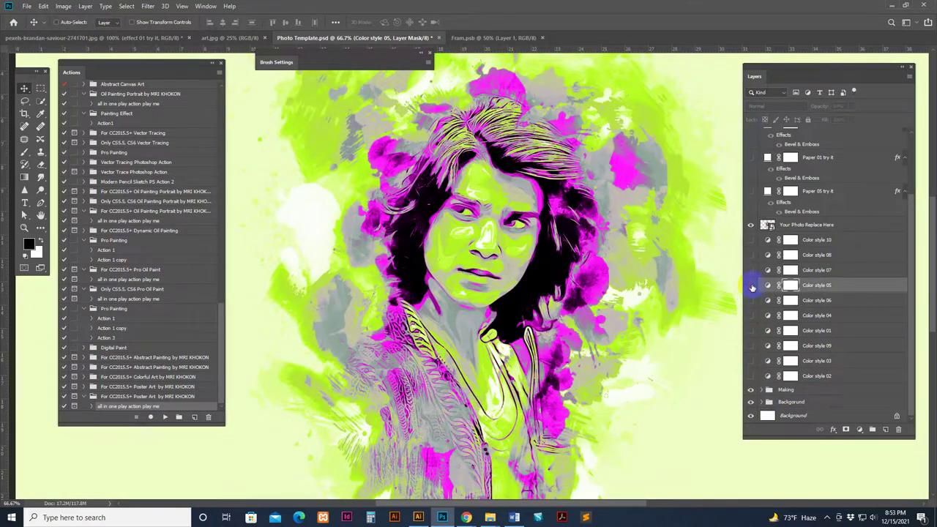
left_click(750, 285)
left_click(750, 270)
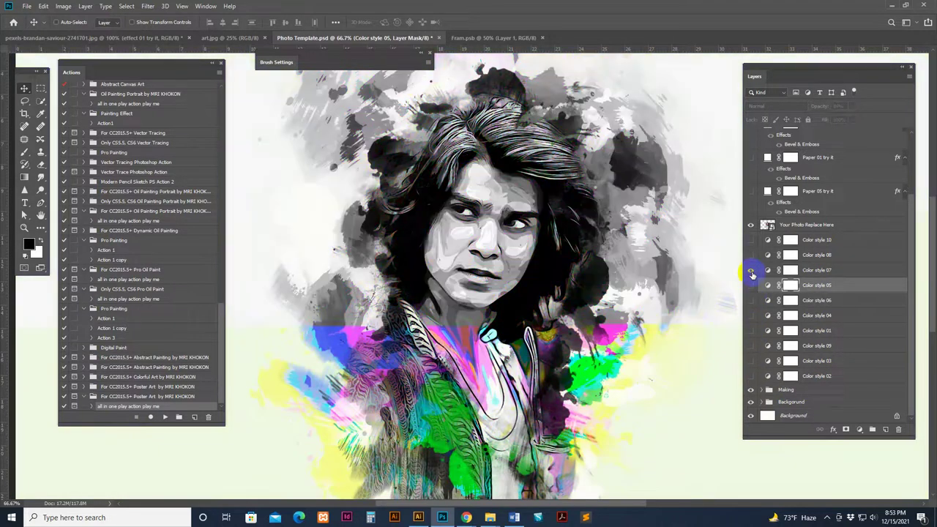
left_click(750, 255)
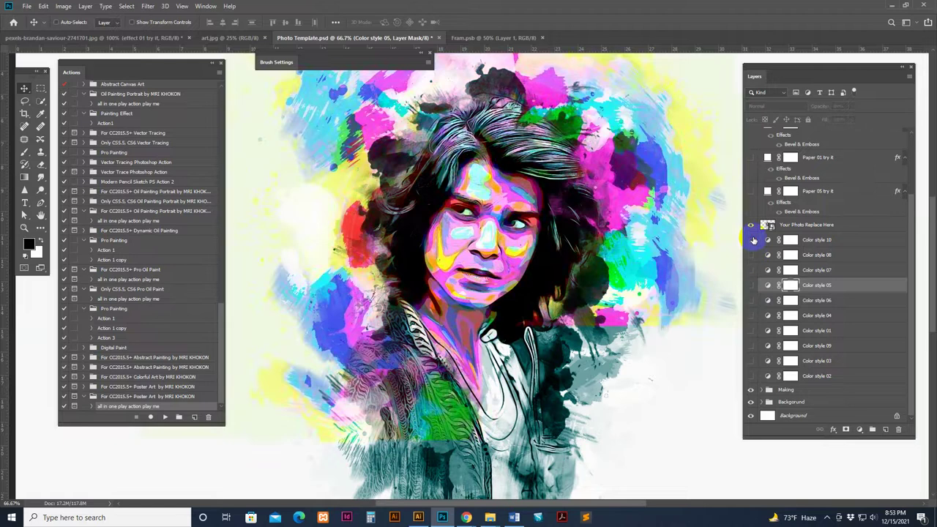
left_click(750, 240)
left_click(750, 240)
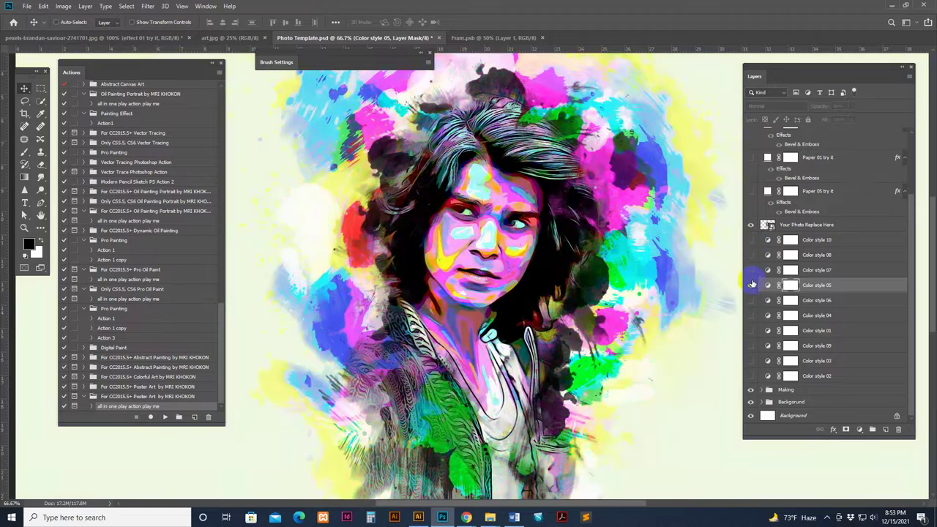
left_click(750, 285)
left_click(753, 286)
Toggle the Paper 01 texture on and off and zoom to view the whole portrait.
scroll(785, 251, "up", 2)
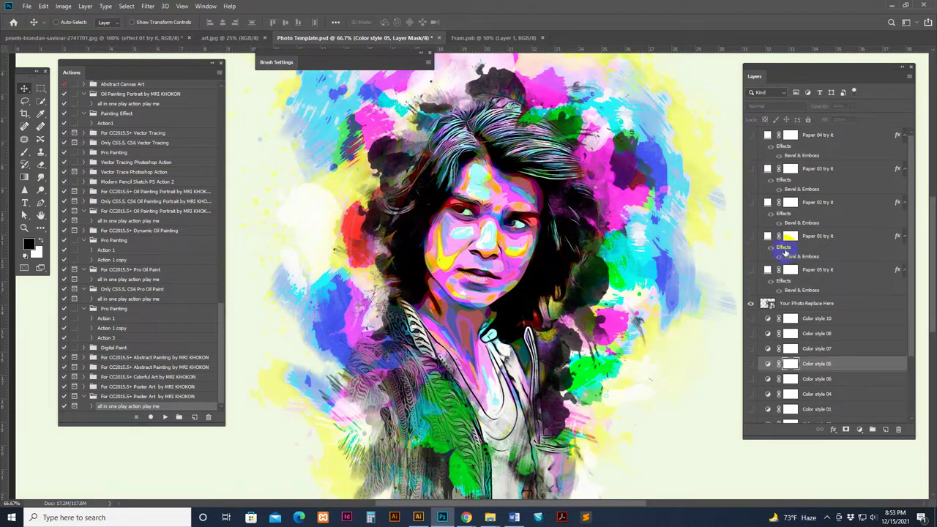
left_click(831, 246)
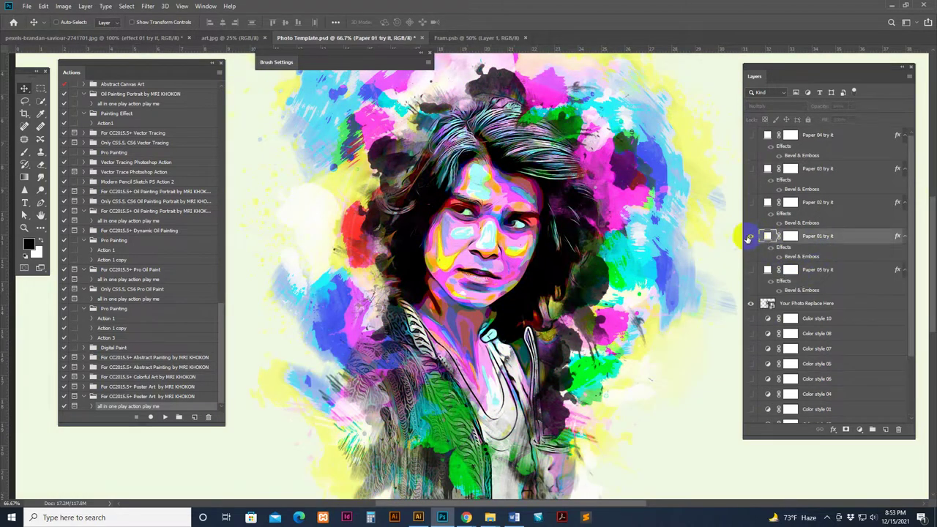
left_click(750, 238)
left_click(749, 237)
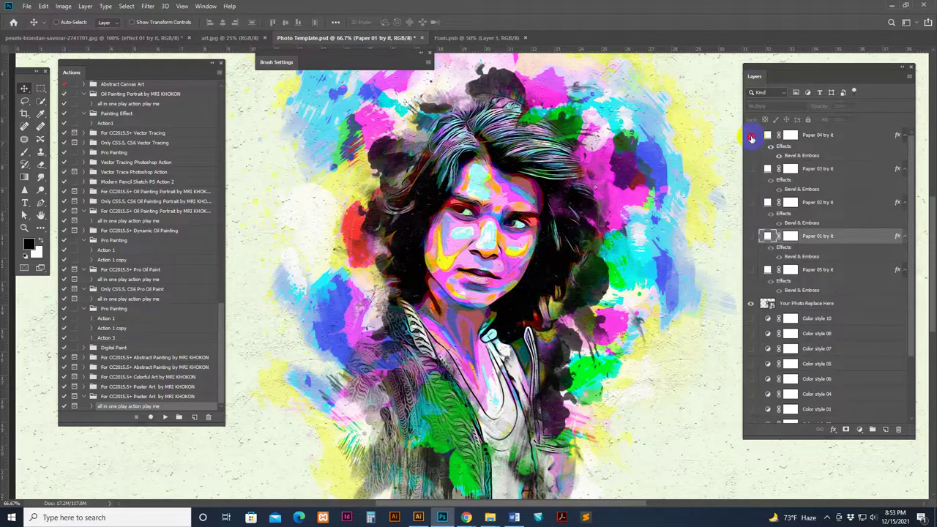
scroll(674, 249, "left", 3)
key("z")
left_click(641, 251, "alt")
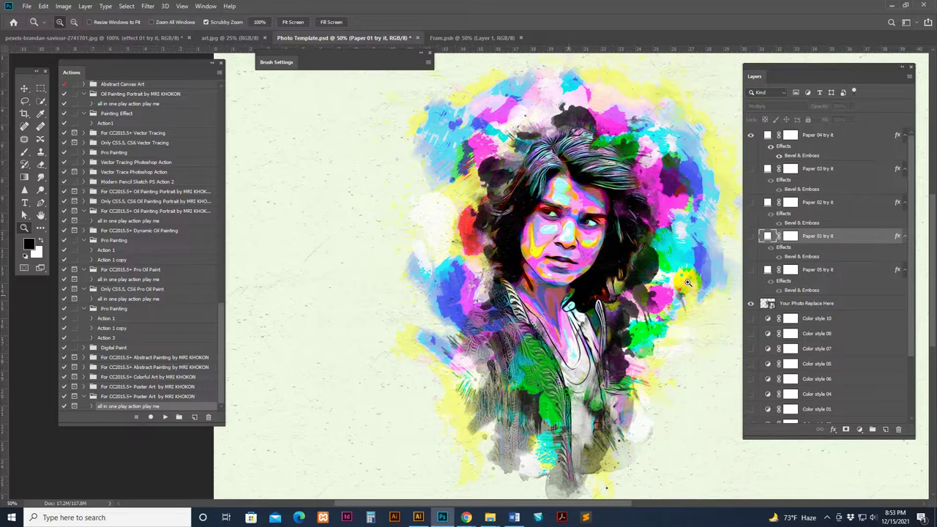
left_click(677, 331)
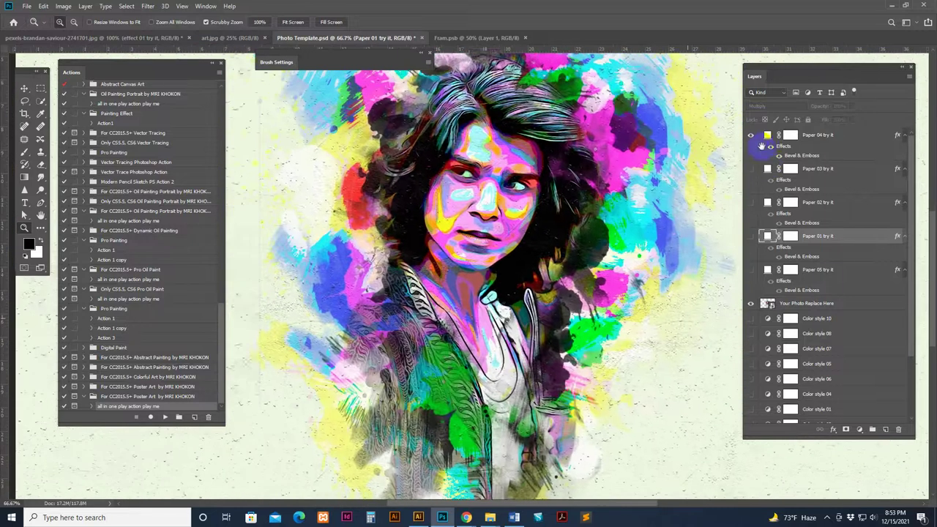
Hide Paper 04, switch on 'Paper 05 try it', and zoom in to inspect its grain.
left_click(750, 134)
left_click(747, 269)
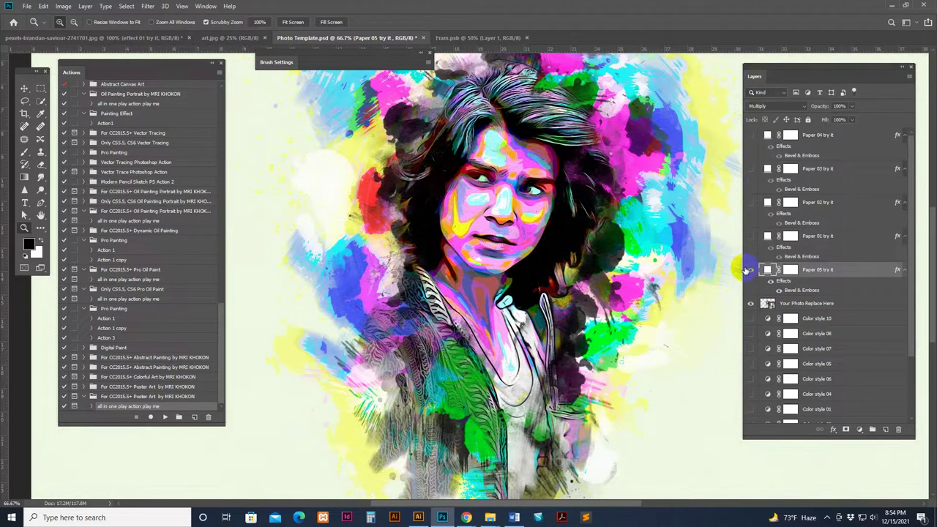
left_click(648, 306)
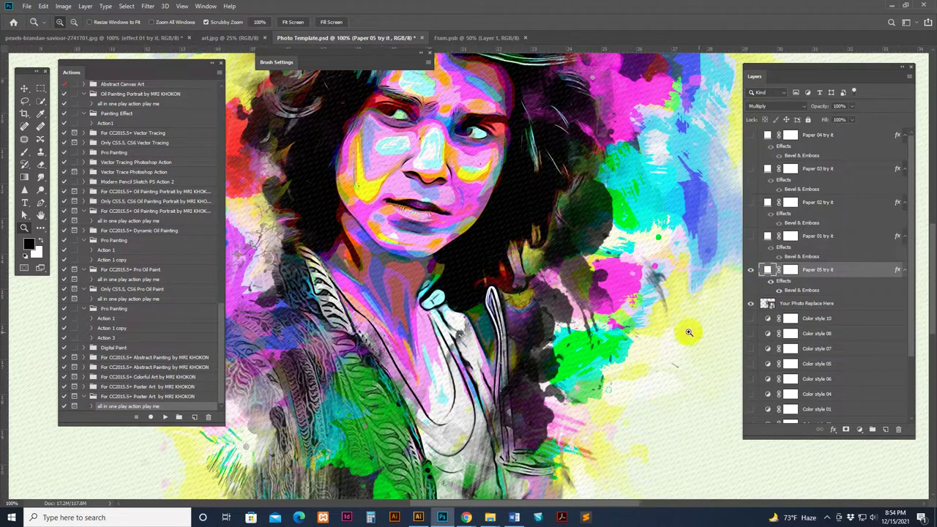
left_click(444, 272, "alt")
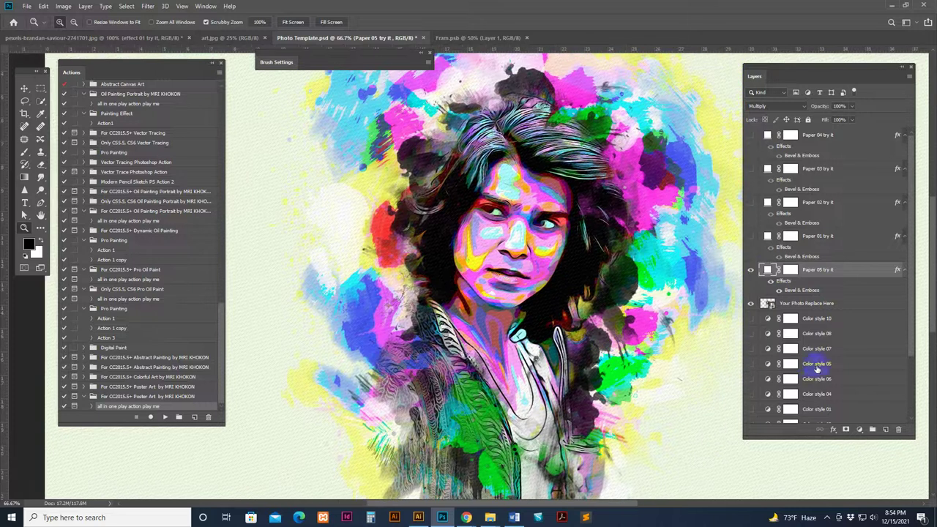
scroll(809, 356, "down", 2)
Expand the Making group and toggle the Brush layer's colourful strokes off and back on.
left_click(787, 391)
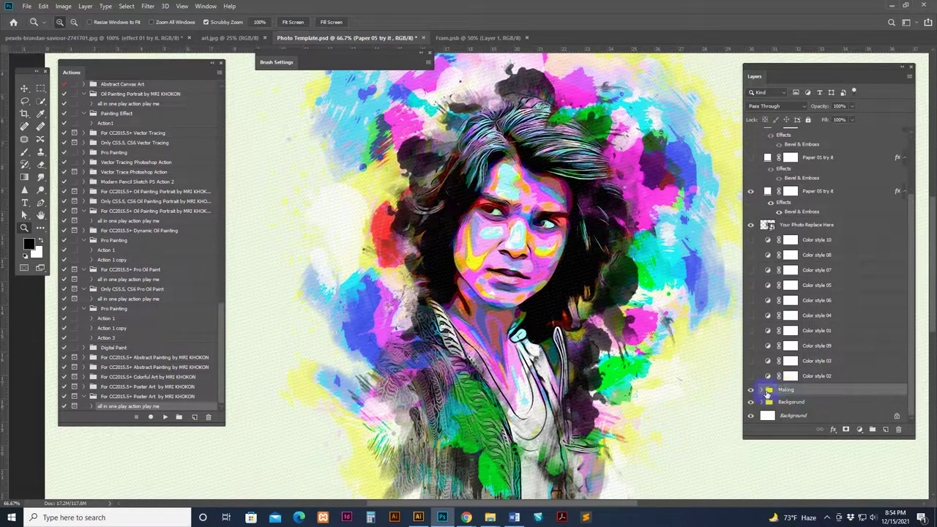
left_click(762, 390)
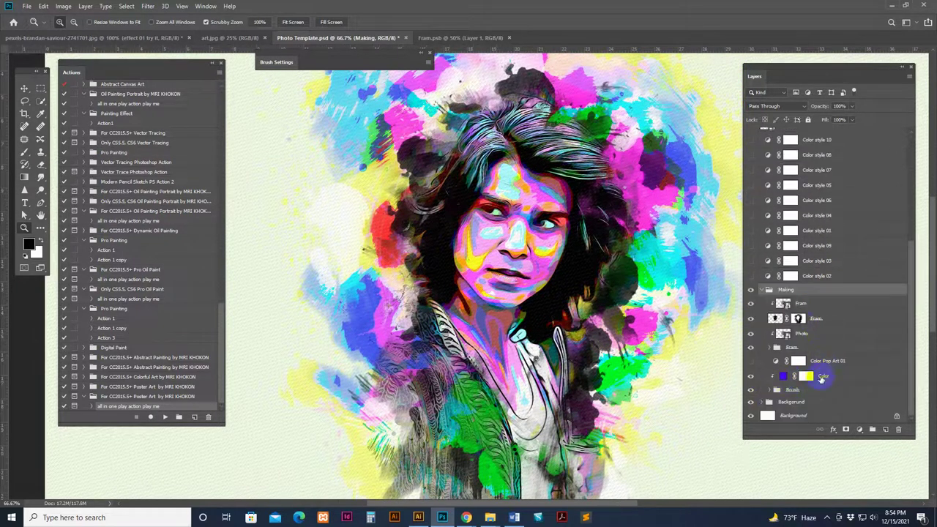
left_click(830, 362)
left_click(779, 389)
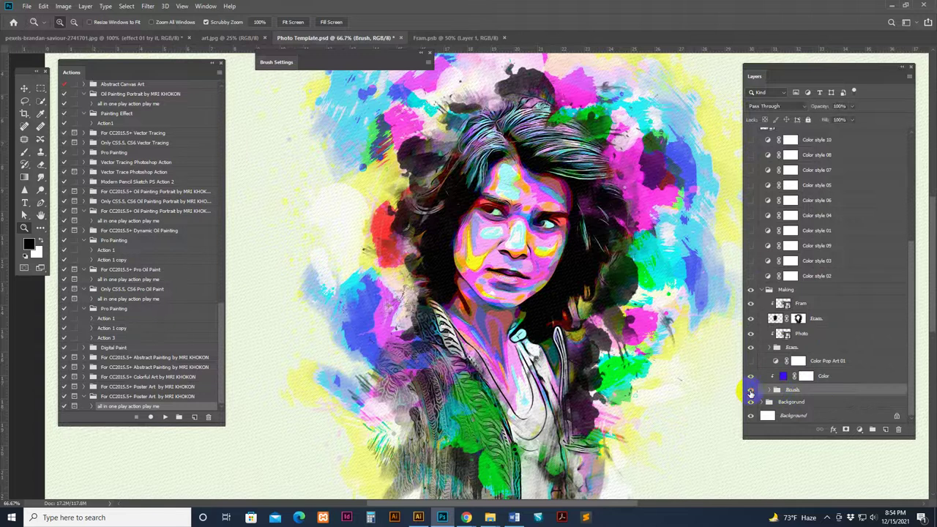
left_click(750, 390)
left_click(750, 392)
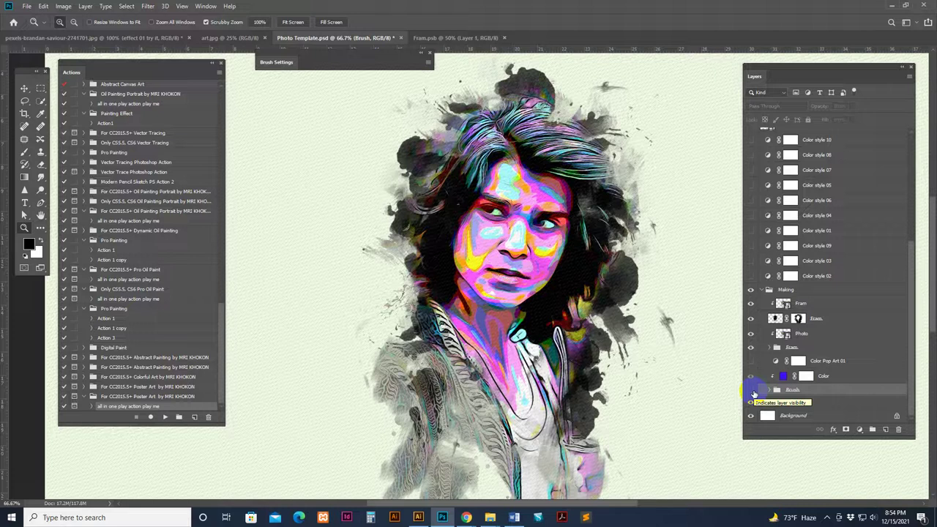
left_click(750, 393)
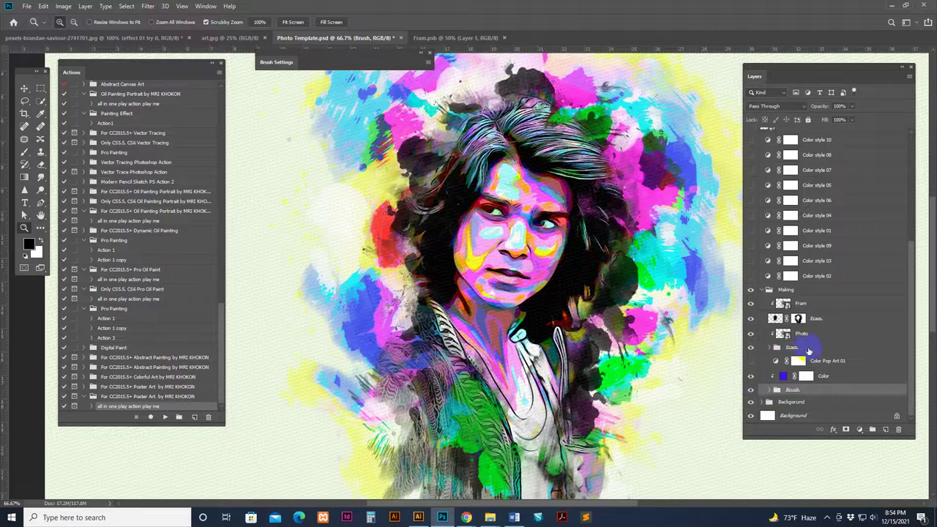
Select the Fram layer and hide, then re-show, the framed photo to check its role.
left_click(798, 348)
left_click(814, 320)
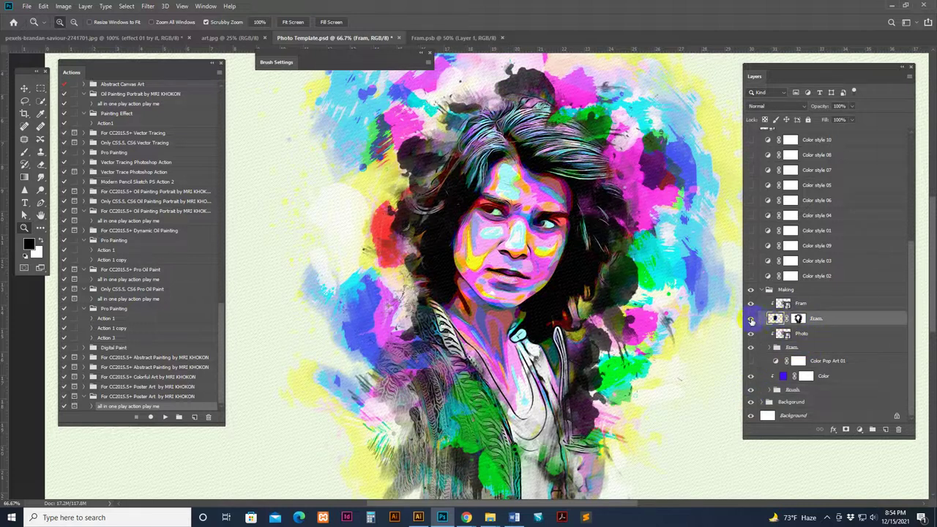
left_click(750, 320)
left_click(750, 319)
With the Brush tool, paint the Fram layer mask in black and white over the hair at the top of the head.
left_click(25, 151)
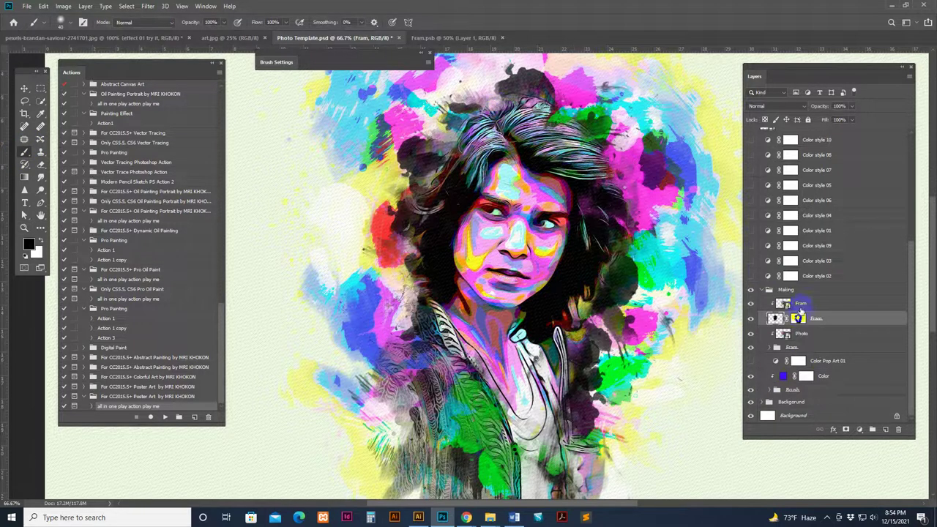
left_click(797, 318)
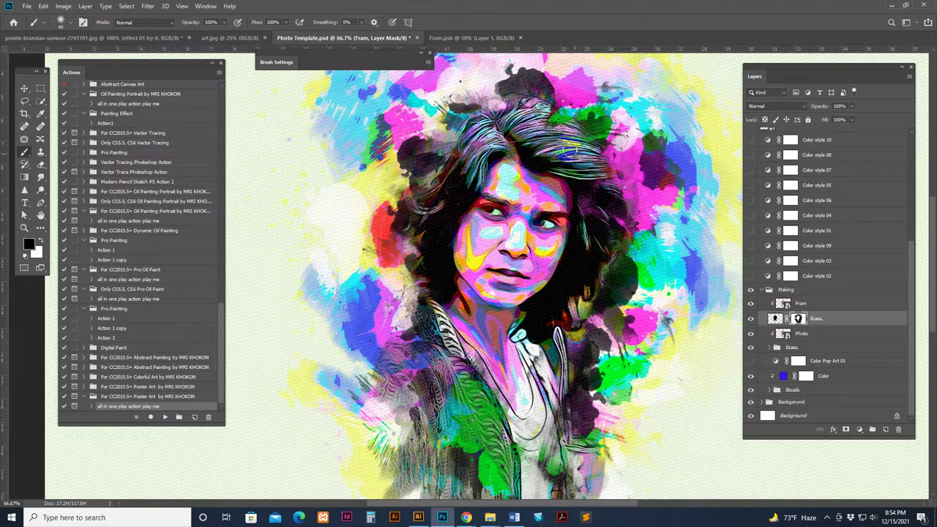
left_click(38, 239)
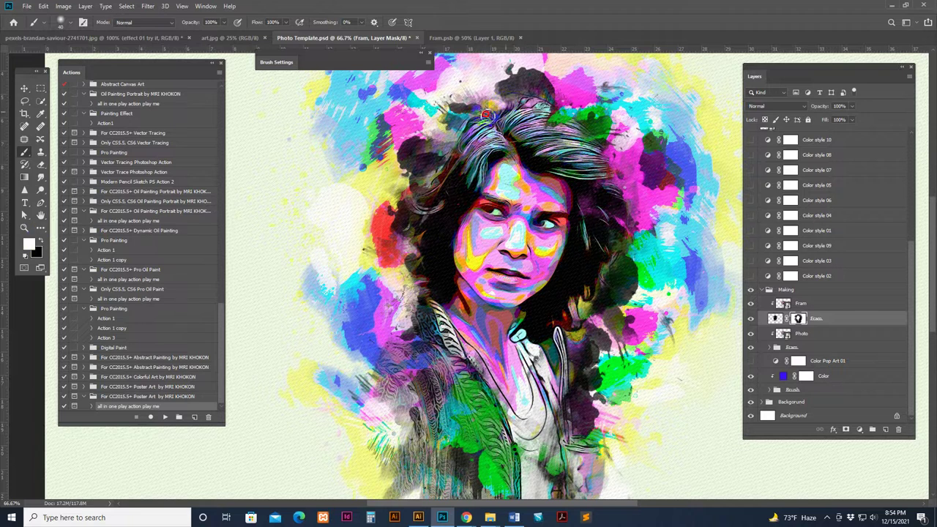
left_click_drag(487, 115, 531, 109)
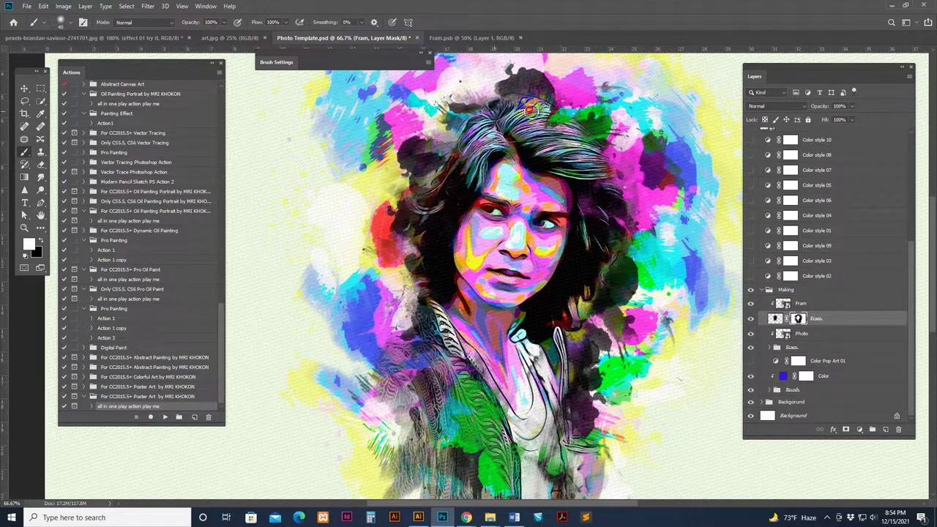
left_click(39, 242)
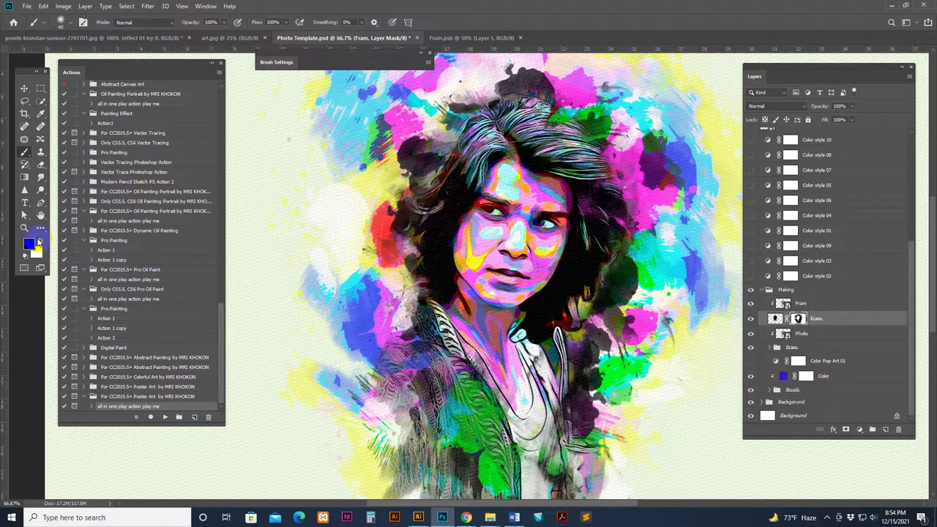
key("d")
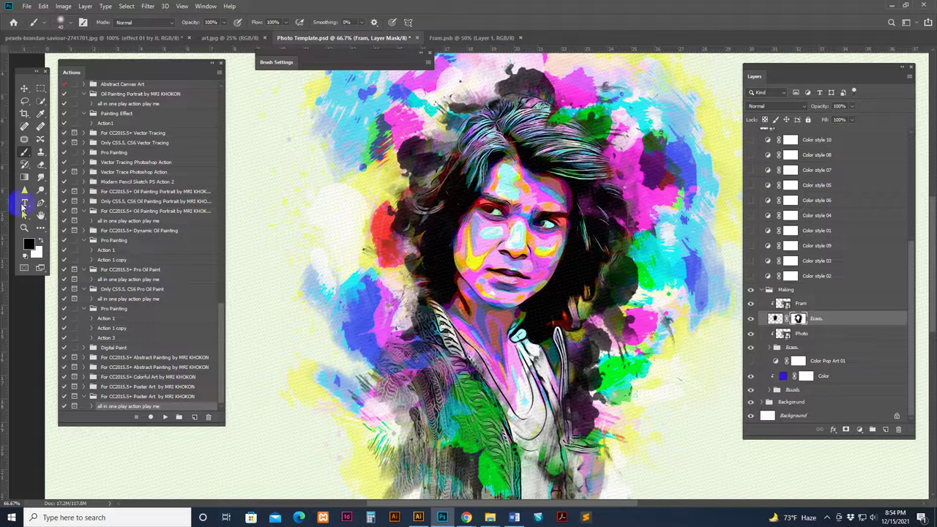
left_click_drag(512, 95, 518, 91)
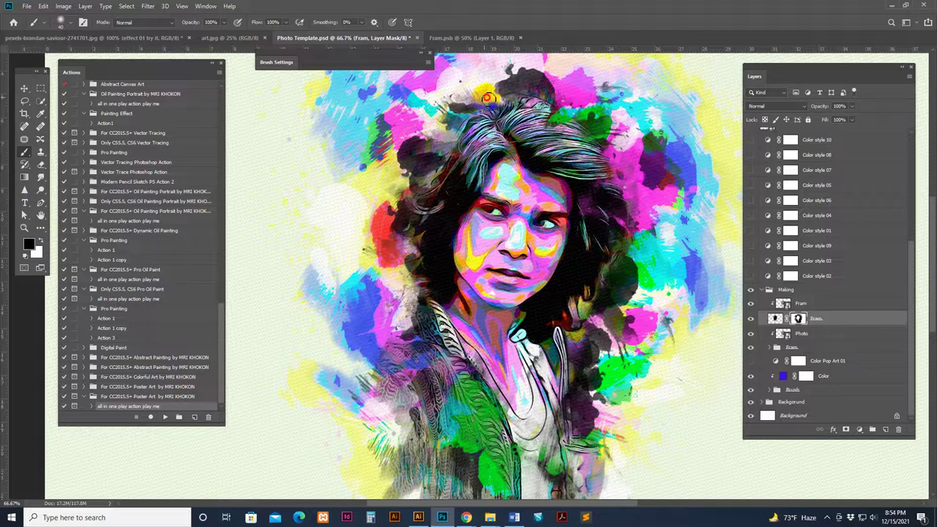
scroll(831, 233, "up", 3)
scroll(826, 227, "up", 2)
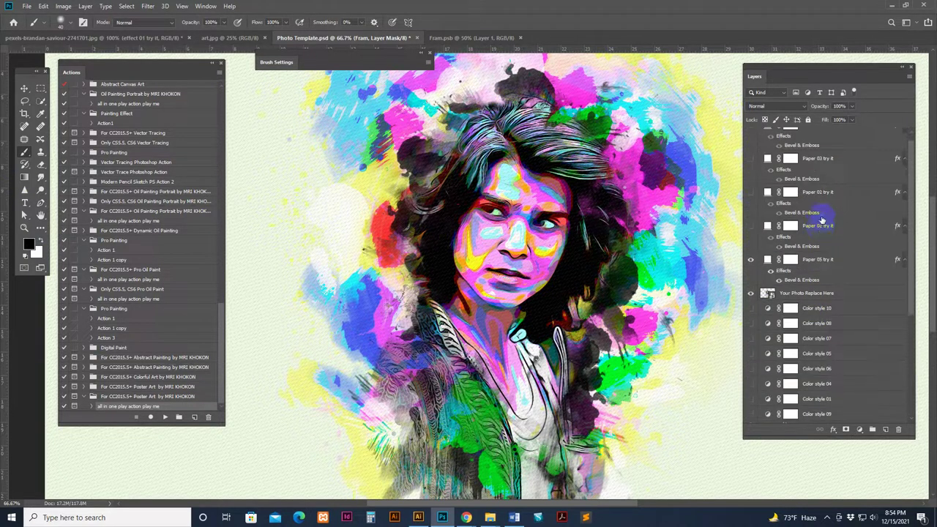
scroll(827, 220, "up", 1)
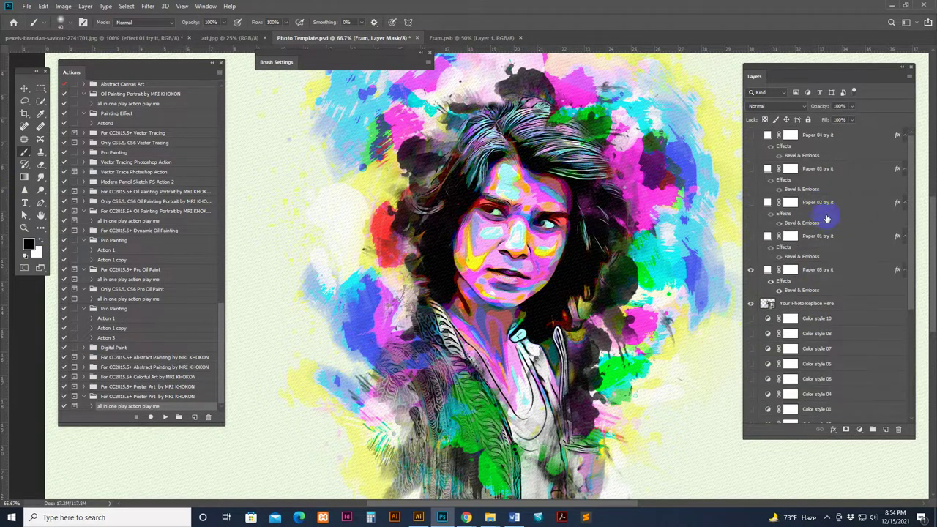